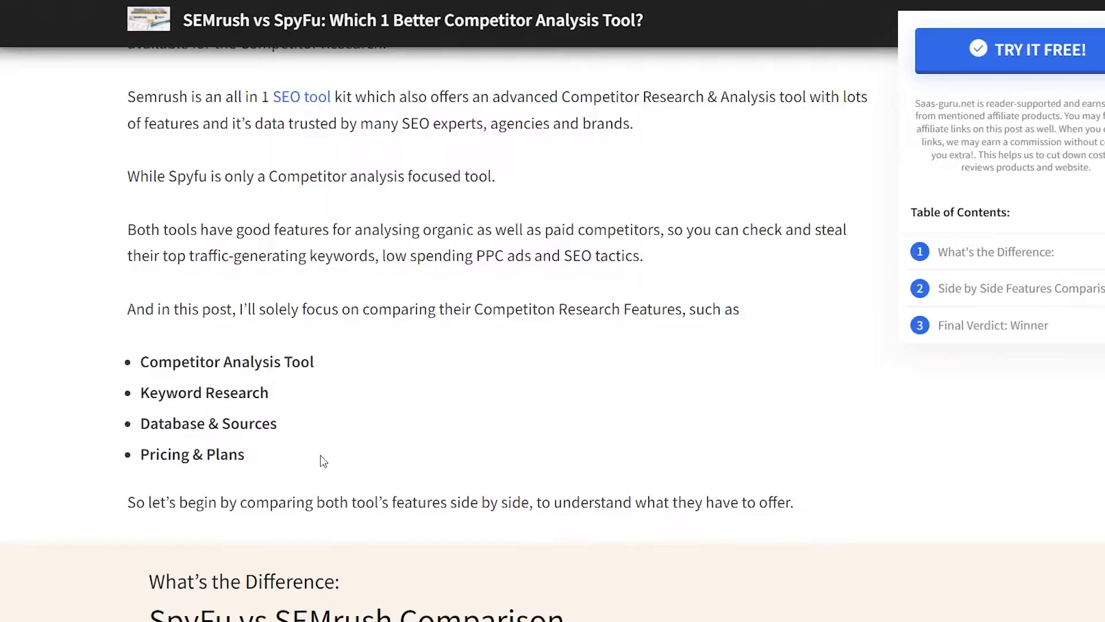
drag(320, 455, 215, 434)
click(181, 383)
mouse_move(498, 619)
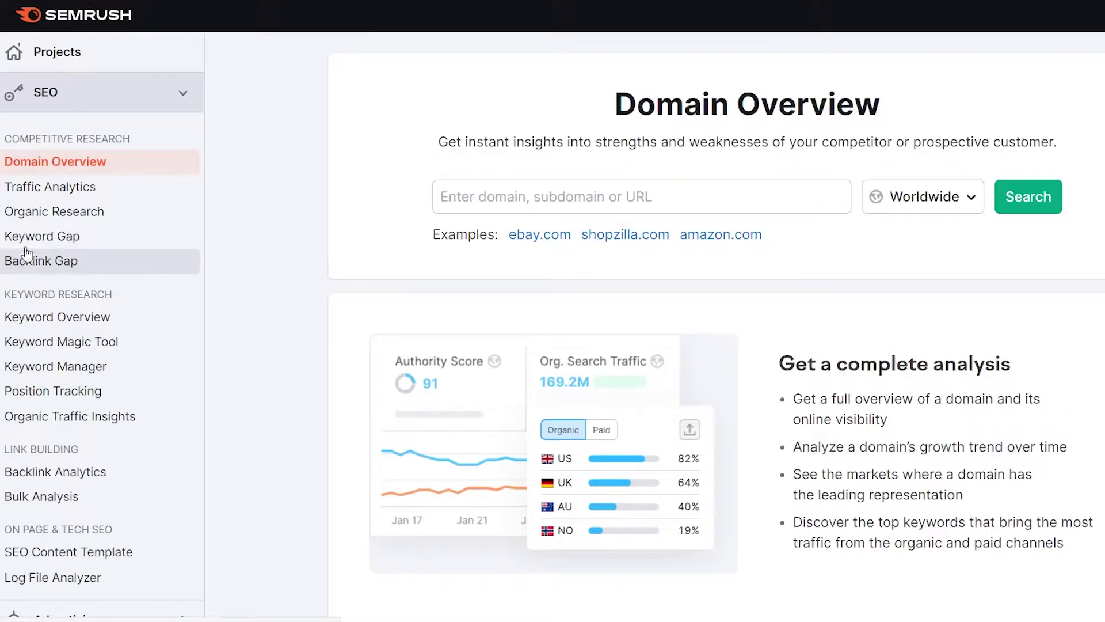
Open the Domain Overview of the example domain shopzilla.com and compare its paid and organic distribution by country
click(490, 196)
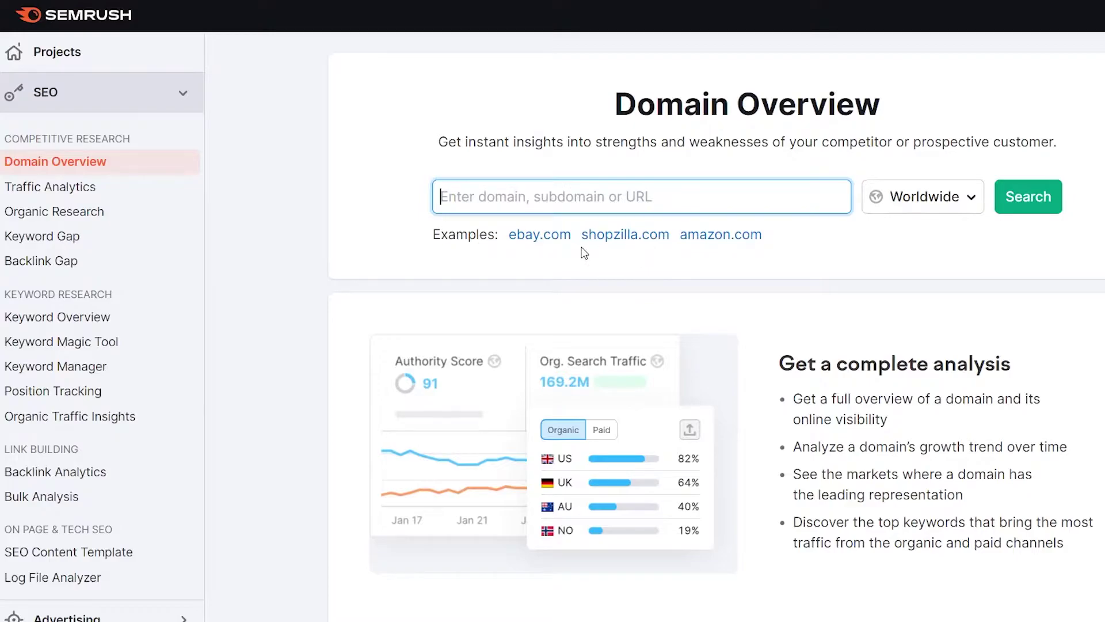
click(619, 245)
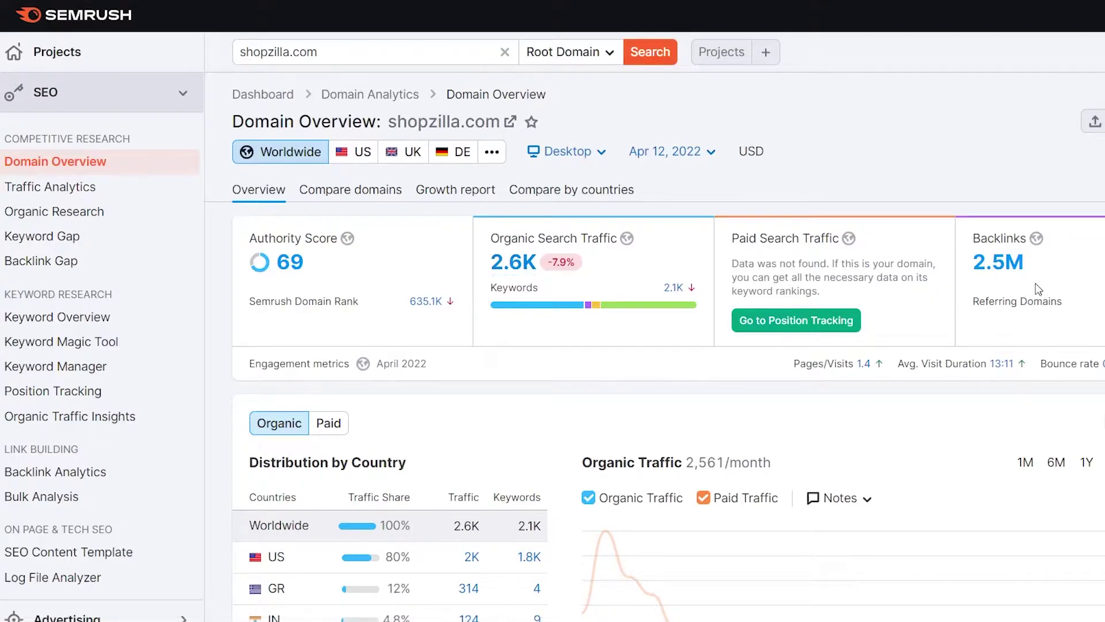
scroll(1016, 282, down, 3)
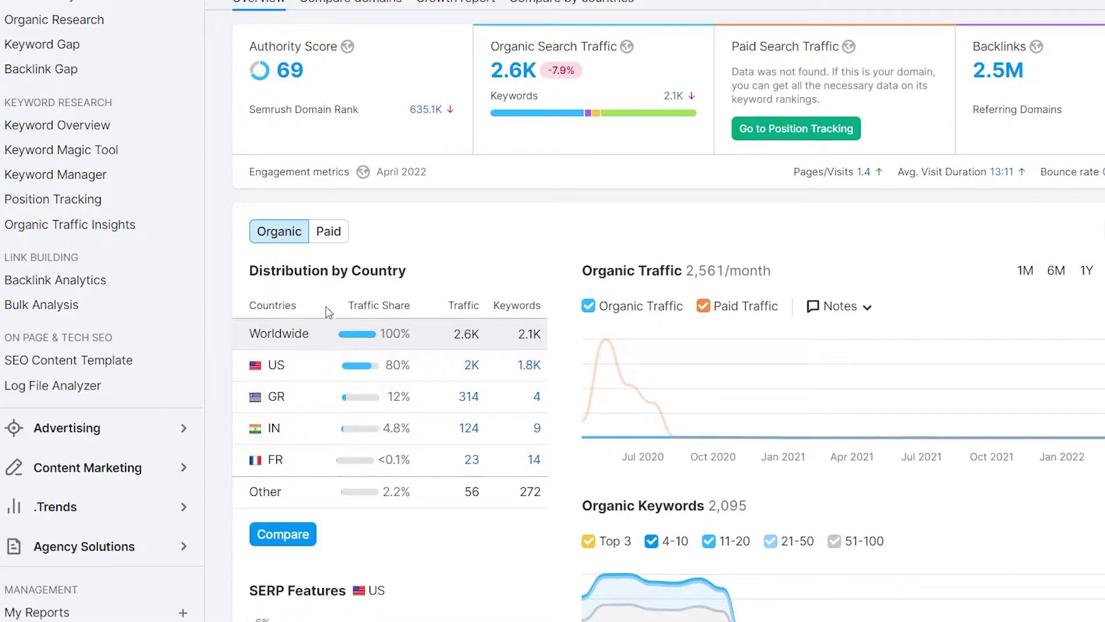
click(320, 236)
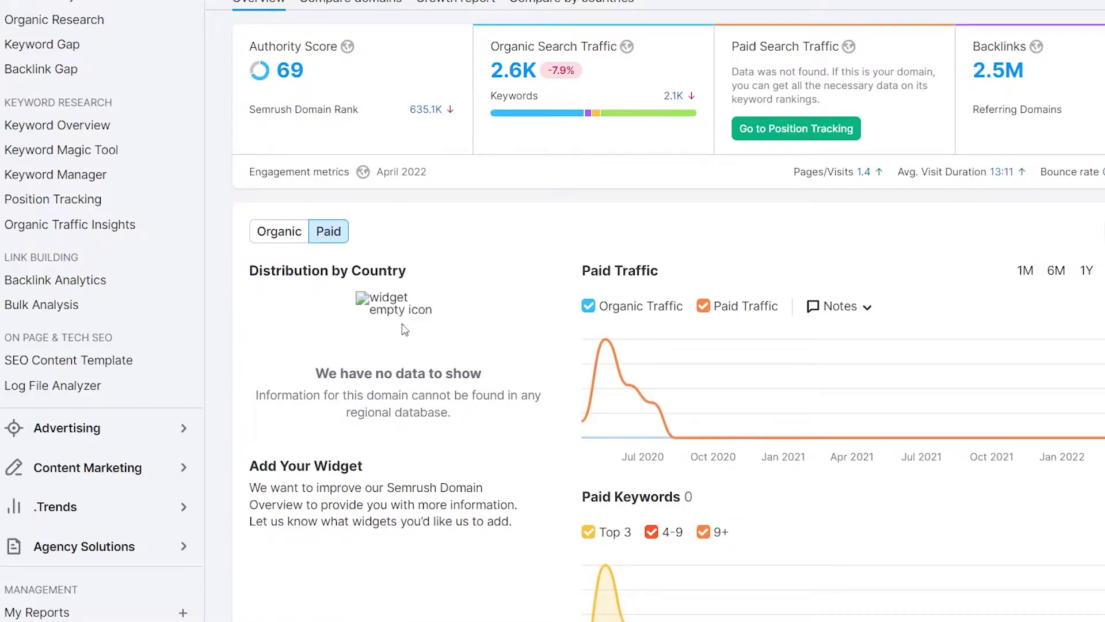
click(292, 236)
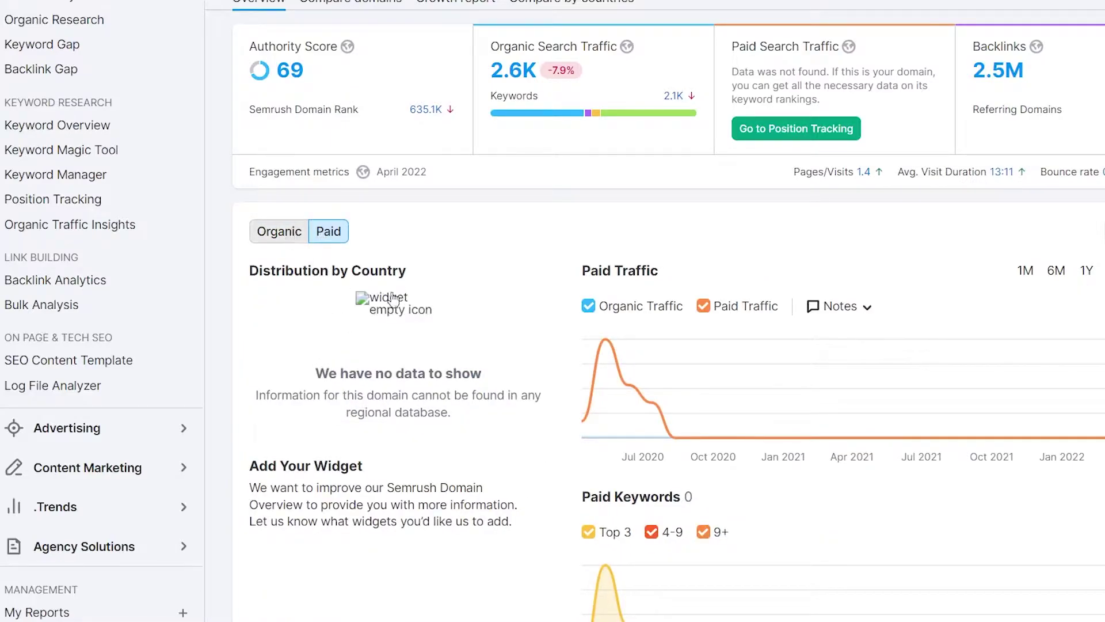
Examine shopzilla.com's top organic keywords, keywords by intent, advertising research and main organic competitors
scroll(525, 316, down, 10)
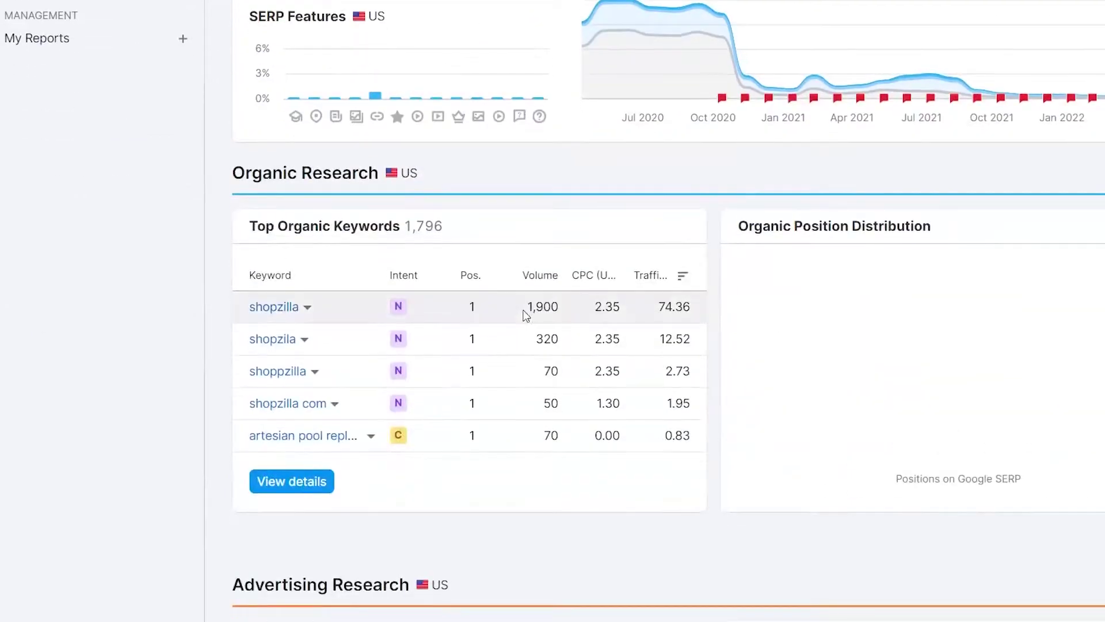
scroll(634, 310, down, 10)
scroll(634, 310, down, 8)
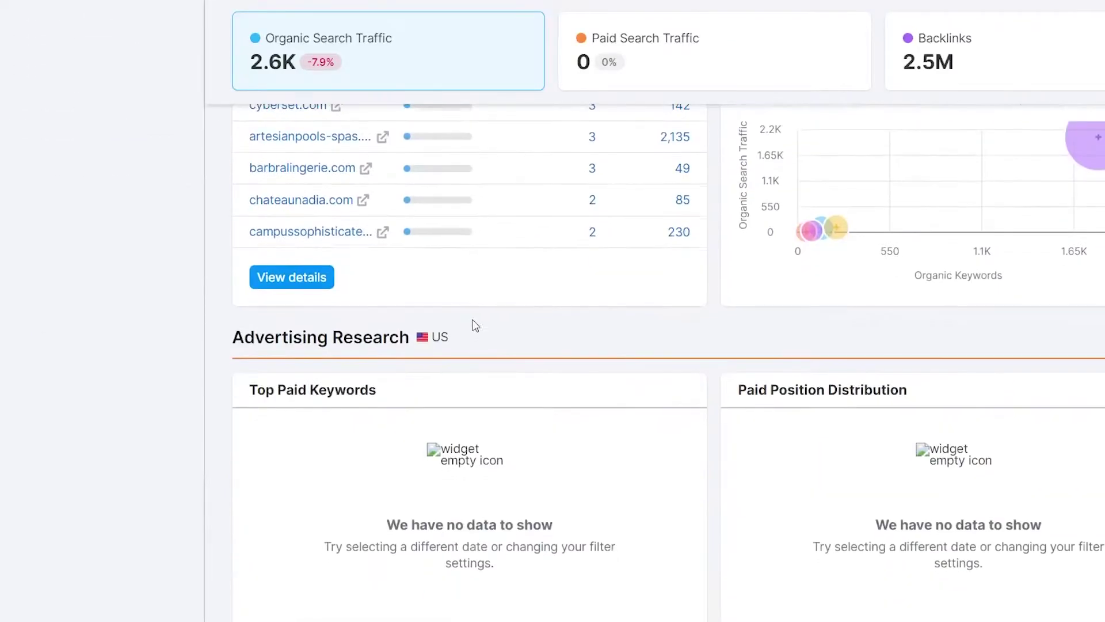
scroll(562, 400, up, 4)
scroll(555, 437, up, 10)
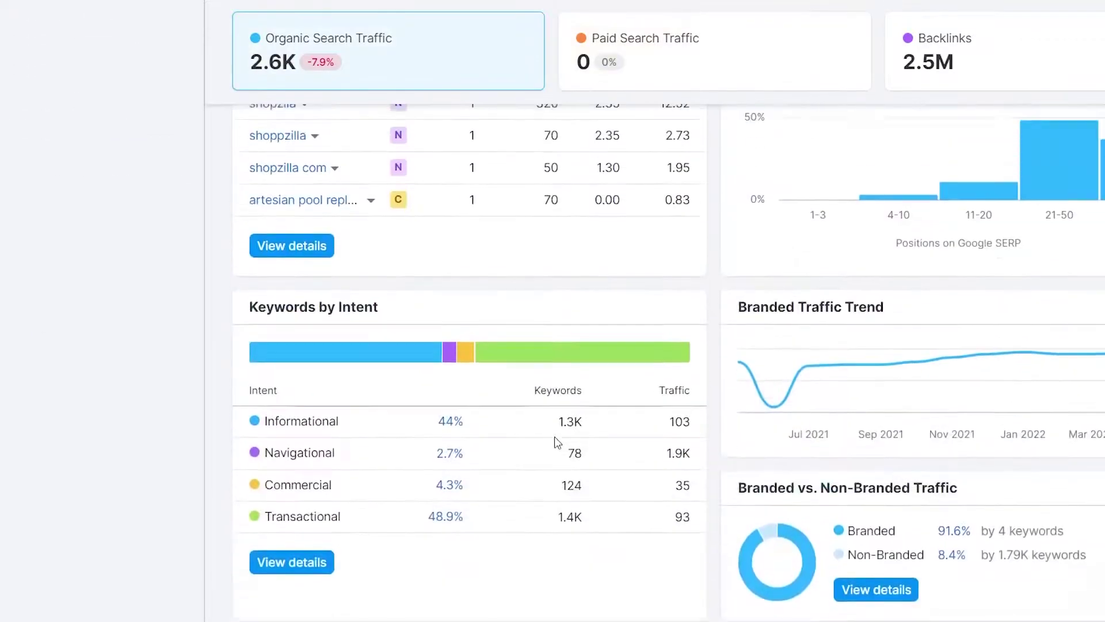
scroll(600, 414, down, 8)
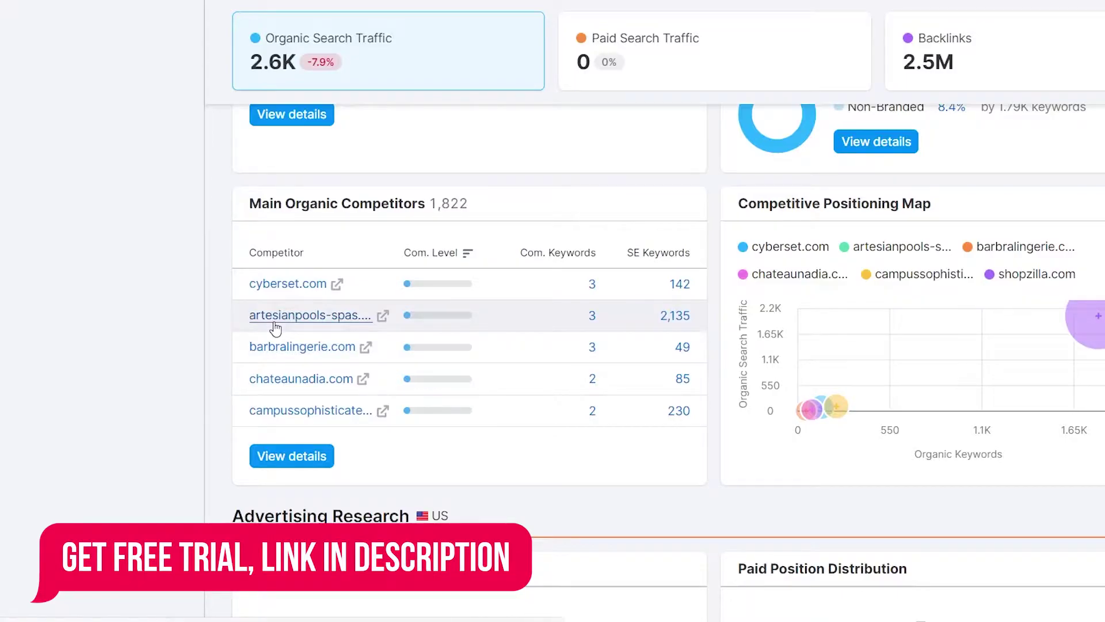
Open the Domain Overview of the organic competitor artesianpools-spas.com and go to its top organic keywords
click(275, 323)
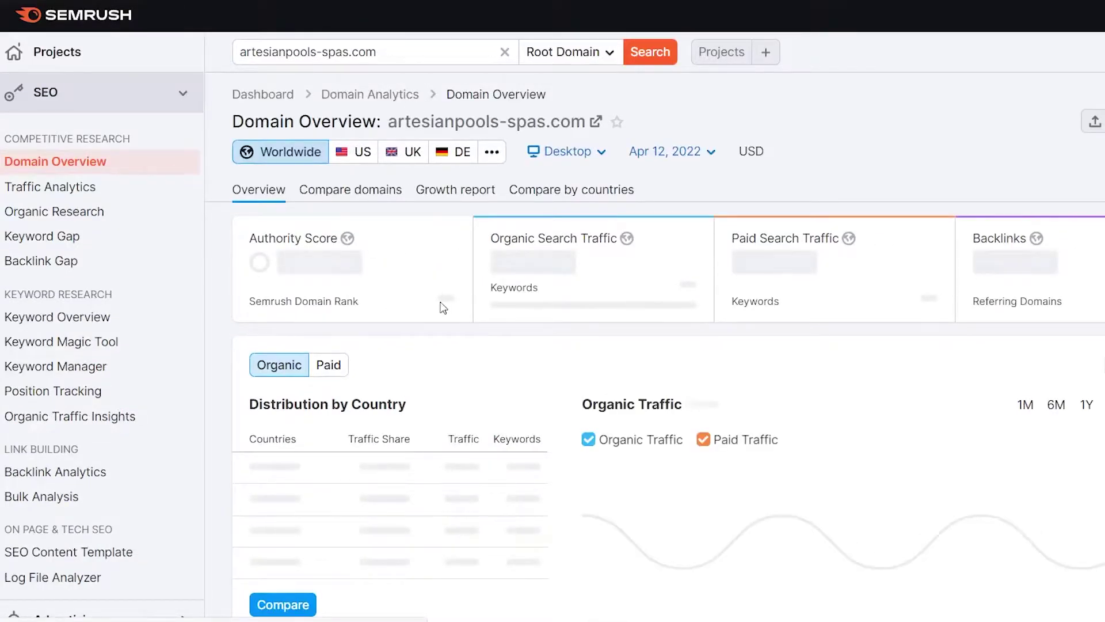
scroll(412, 338, down, 3)
scroll(411, 339, down, 3)
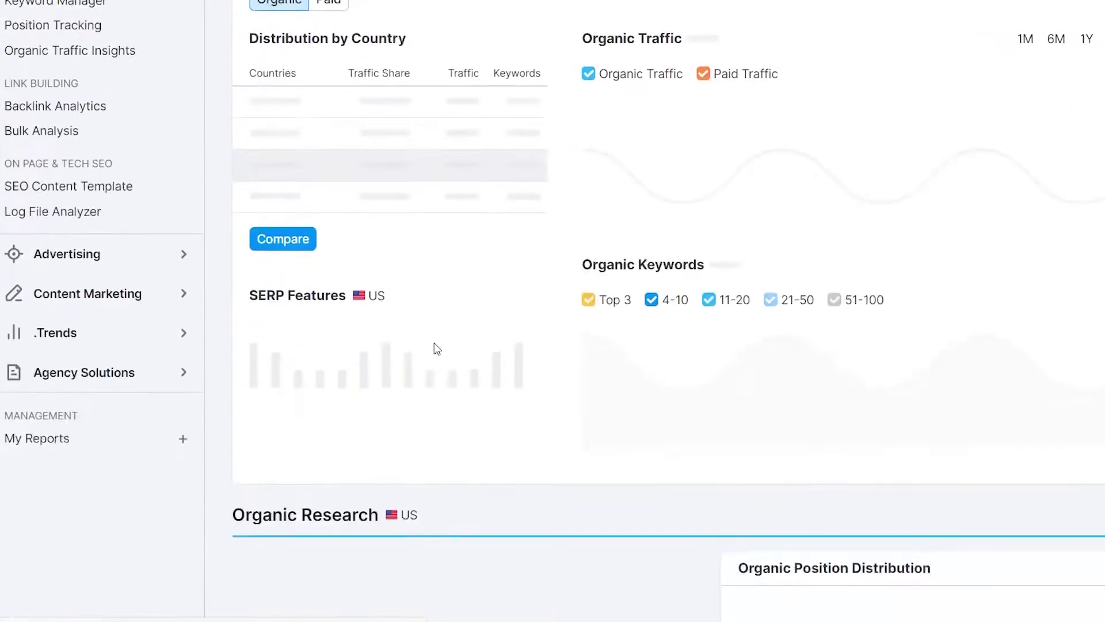
scroll(536, 324, up, 1)
scroll(536, 324, down, 5)
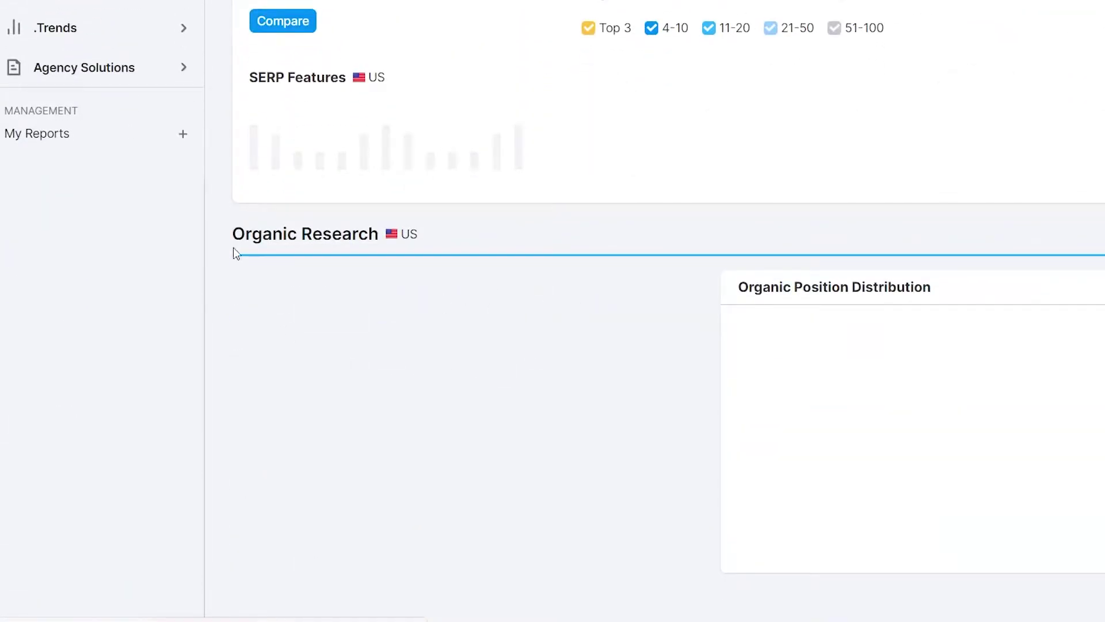
scroll(337, 357, down, 3)
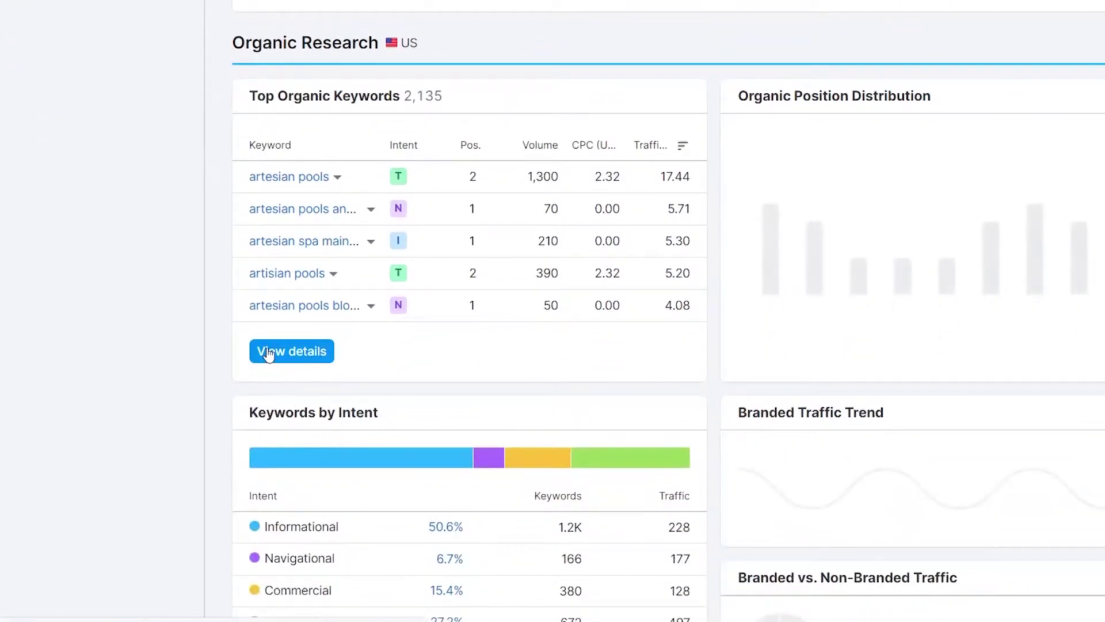
Open the full details of the competitor's top organic keywords and examine the intent, position and volume of each keyword
click(311, 355)
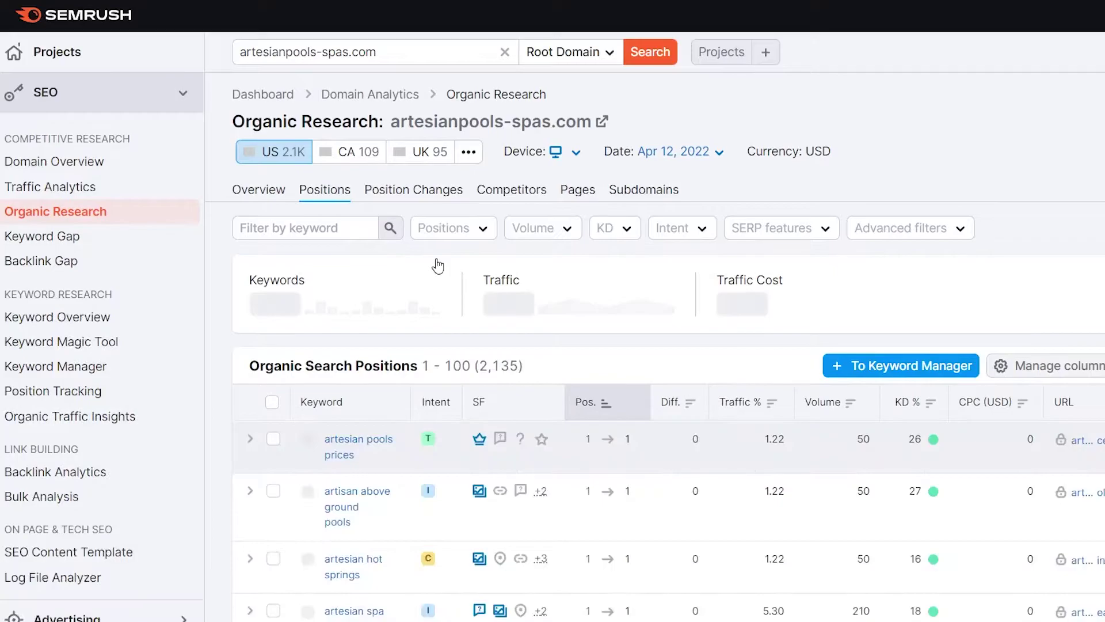
scroll(436, 472, down, 3)
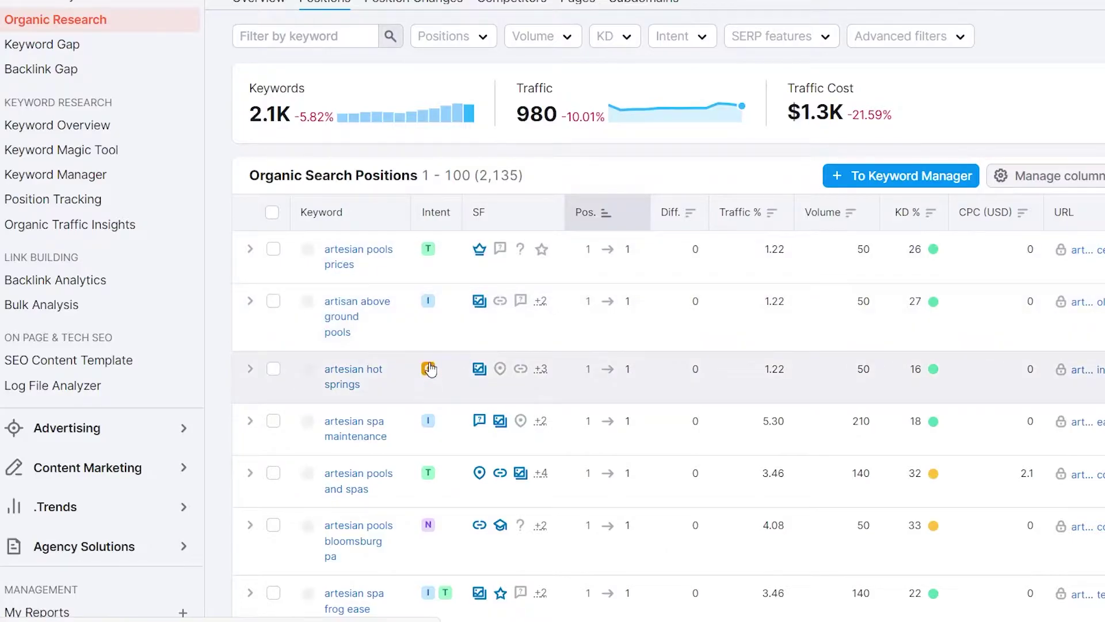
scroll(443, 369, down, 2)
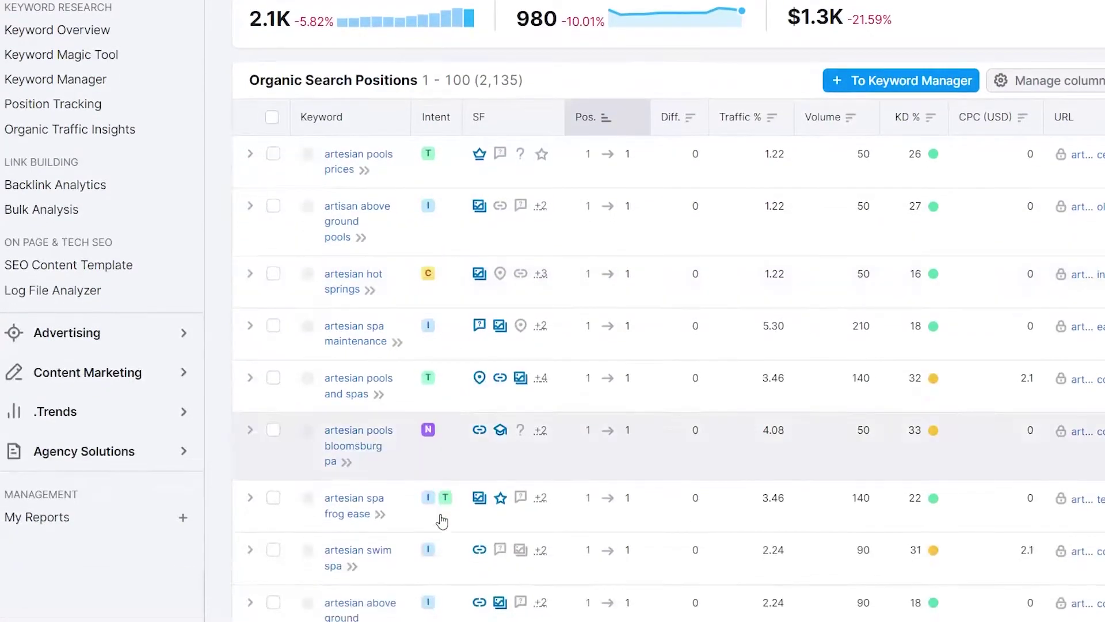
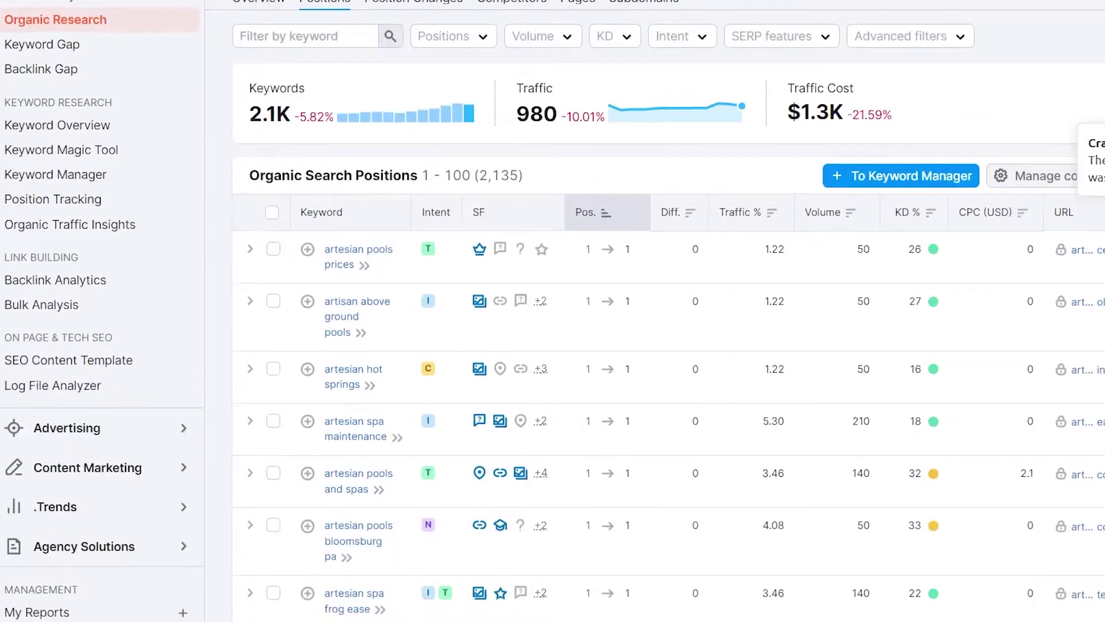
scroll(552, 346, down, 1)
scroll(512, 322, down, 2)
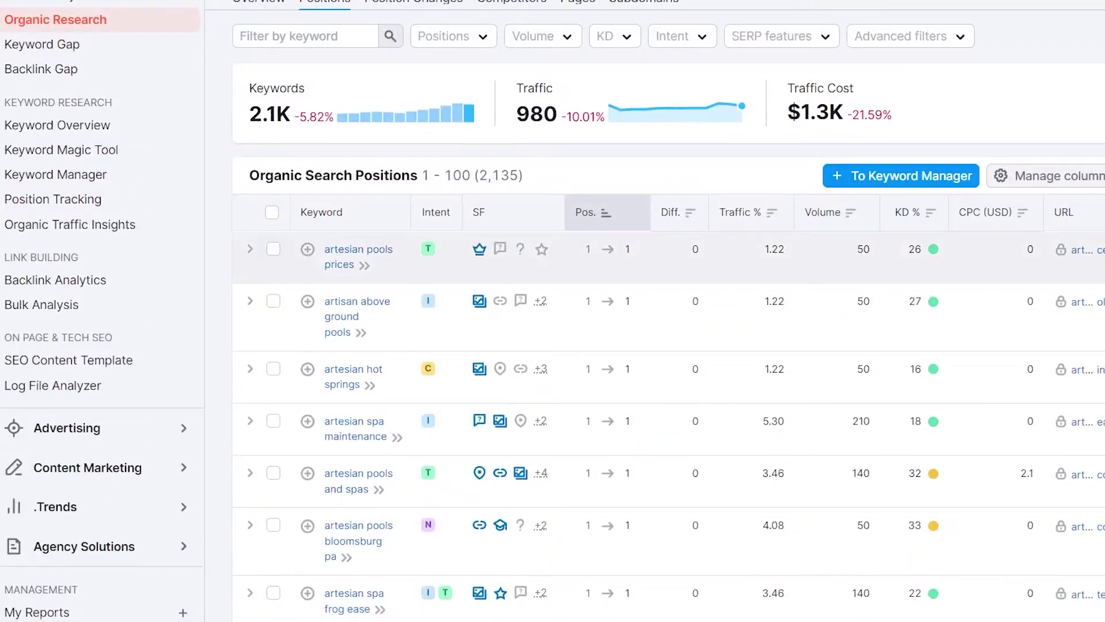
scroll(395, 299, up, 3)
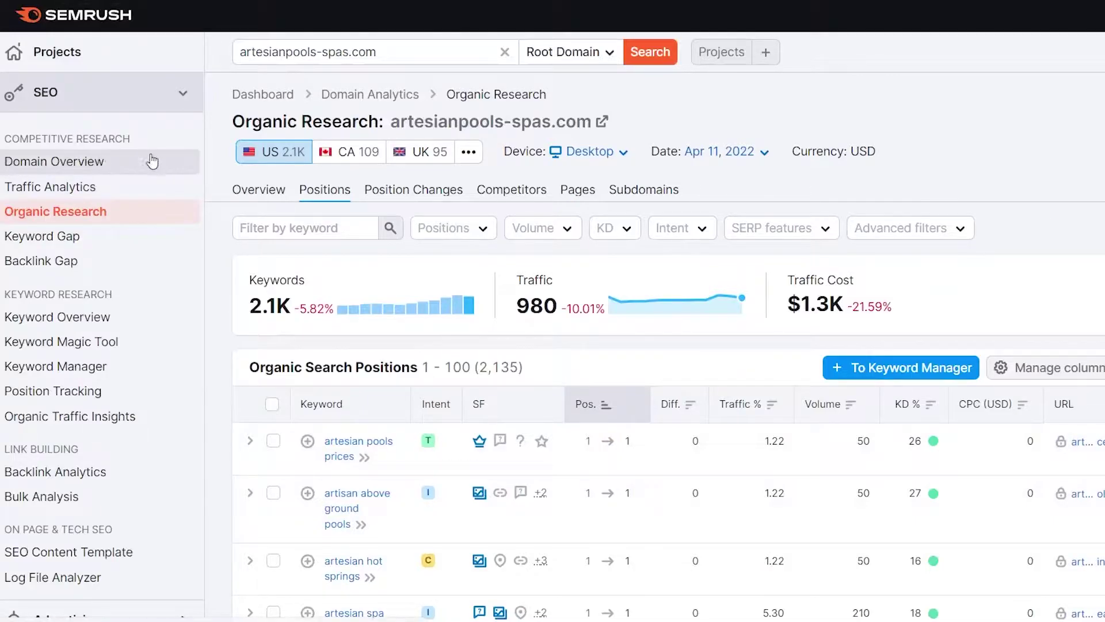
Run Traffic Analytics on the example domain ebay.com and review its visits trend, top pages and traffic sources
click(91, 188)
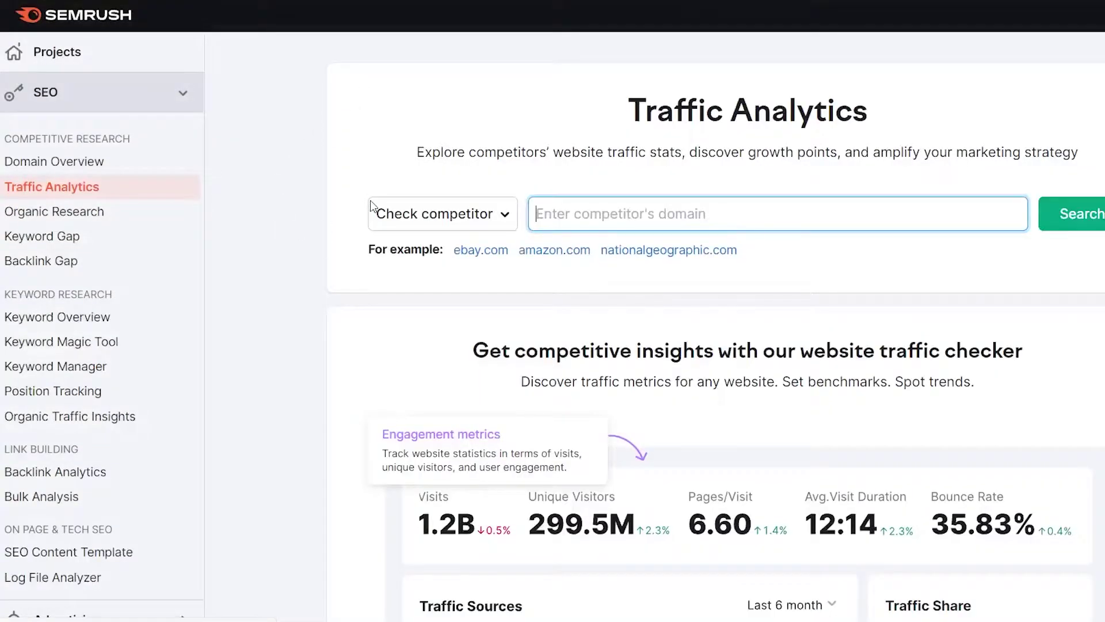
click(481, 260)
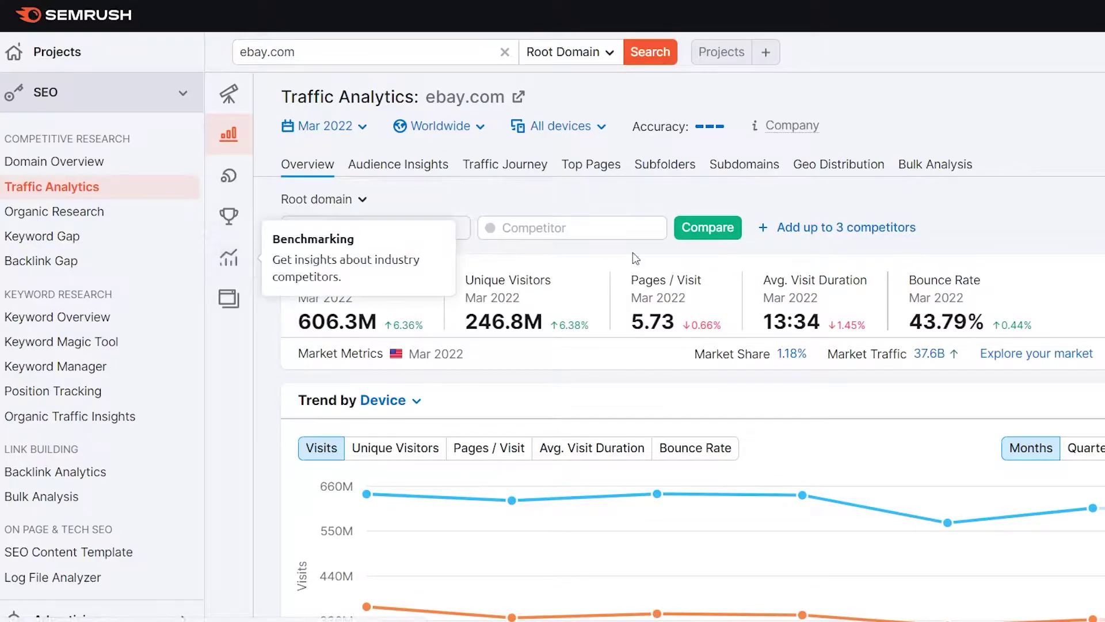
scroll(737, 306, down, 3)
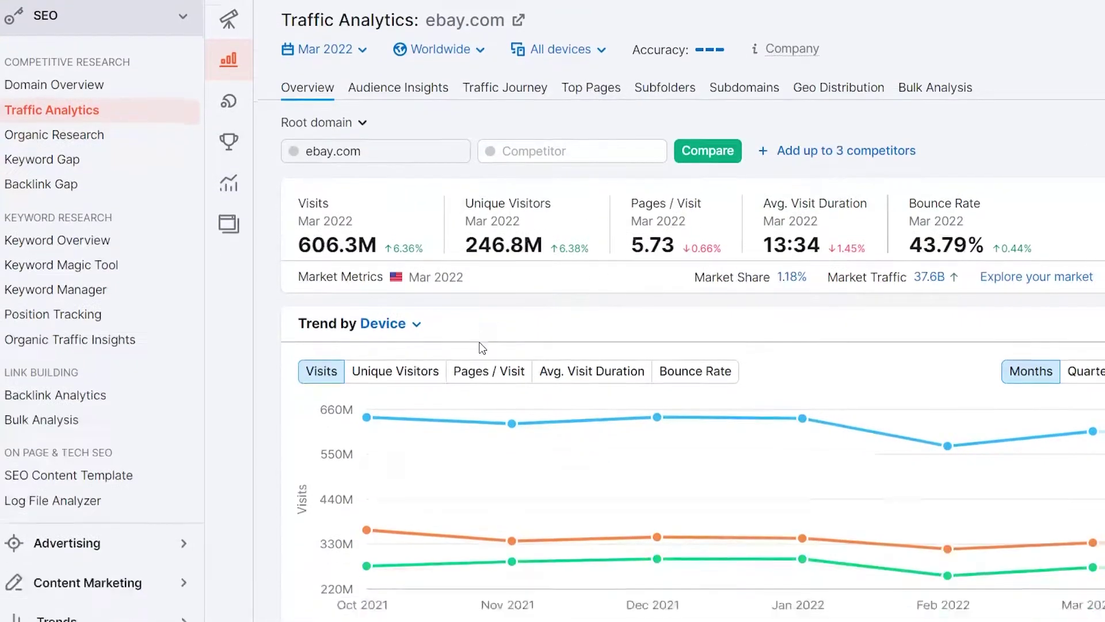
scroll(783, 374, down, 4)
scroll(781, 370, down, 4)
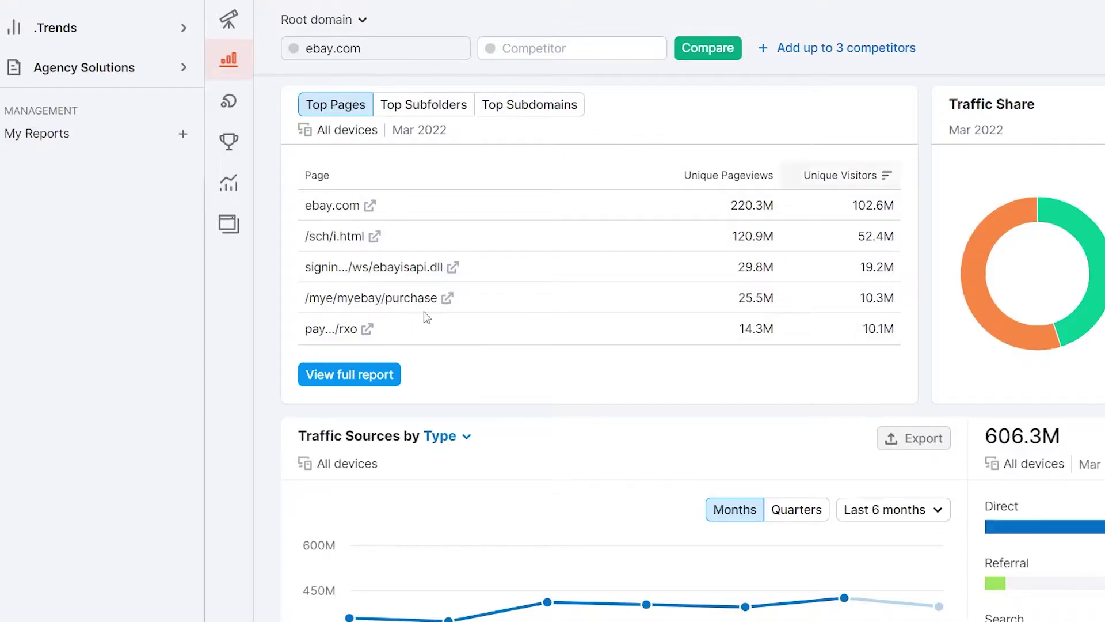
scroll(566, 339, down, 5)
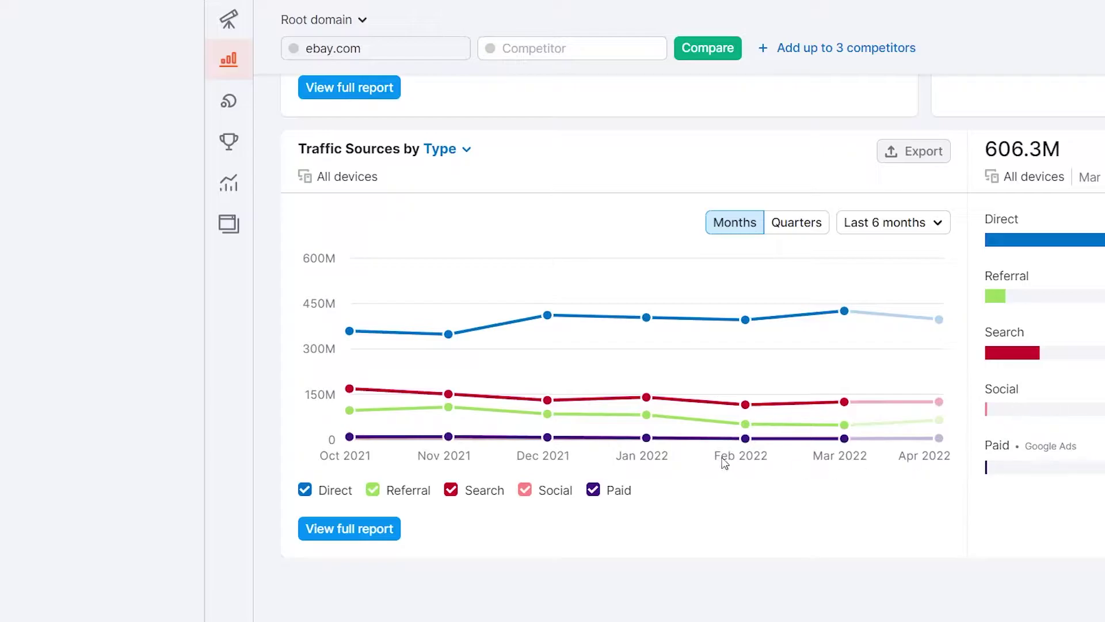
scroll(417, 423, up, 7)
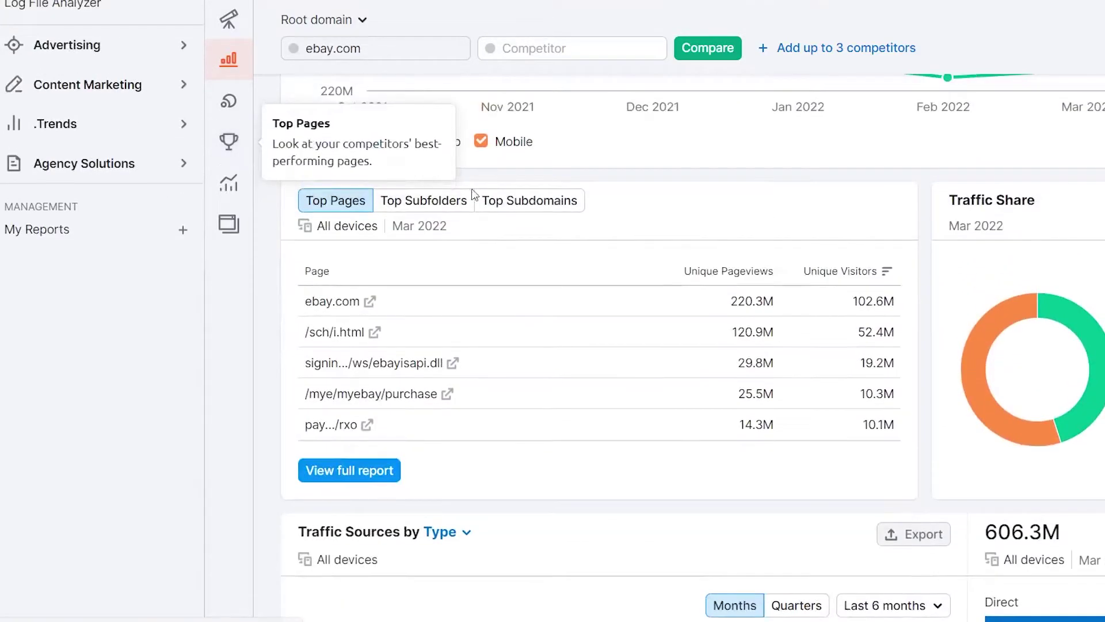
scroll(462, 192, up, 2)
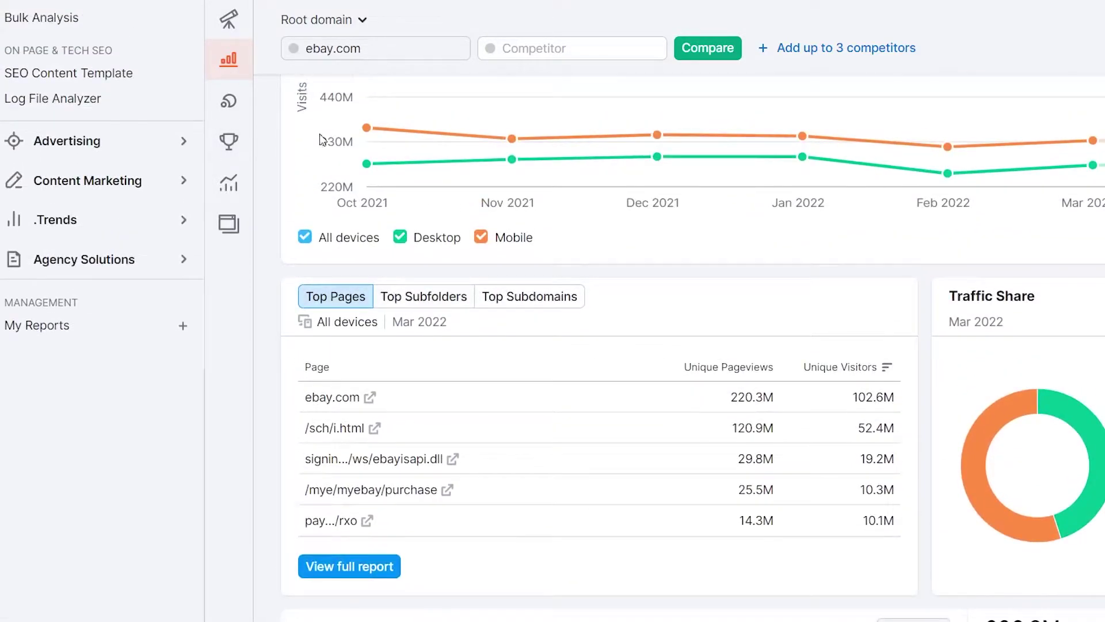
Open the Audience Insights for ebay.com and review the domains its audience also visits
click(236, 104)
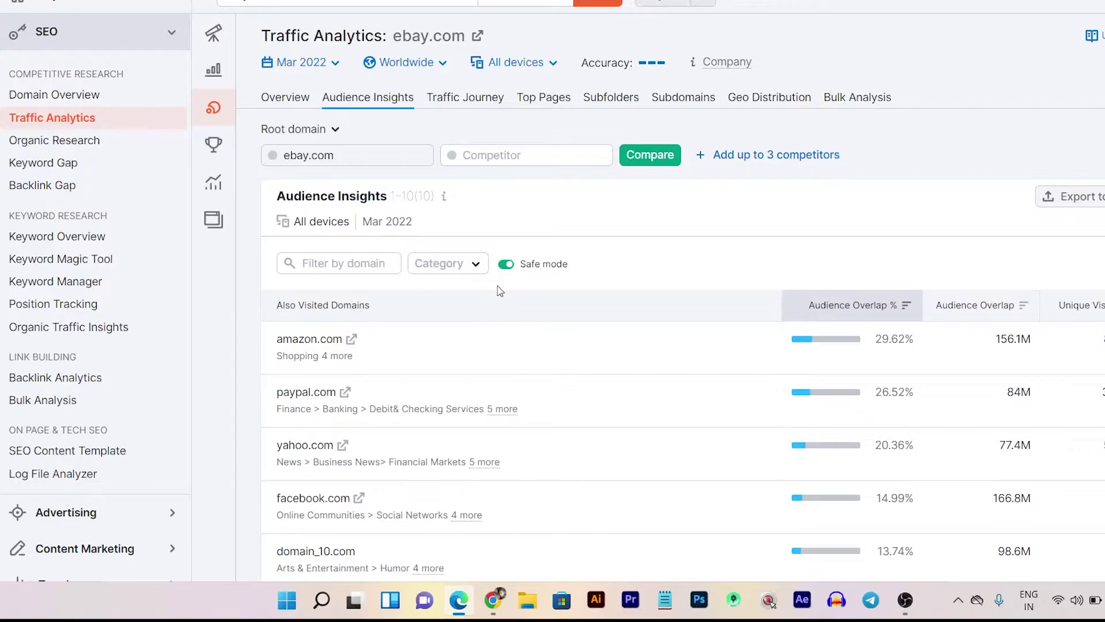
scroll(497, 286, down, 2)
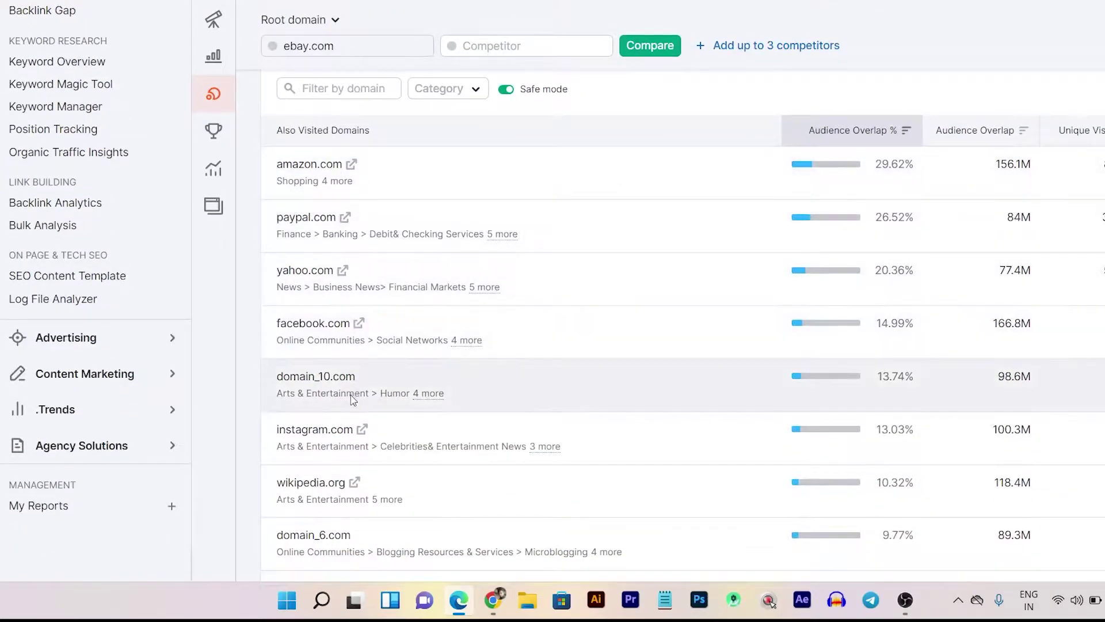
scroll(471, 495, up, 4)
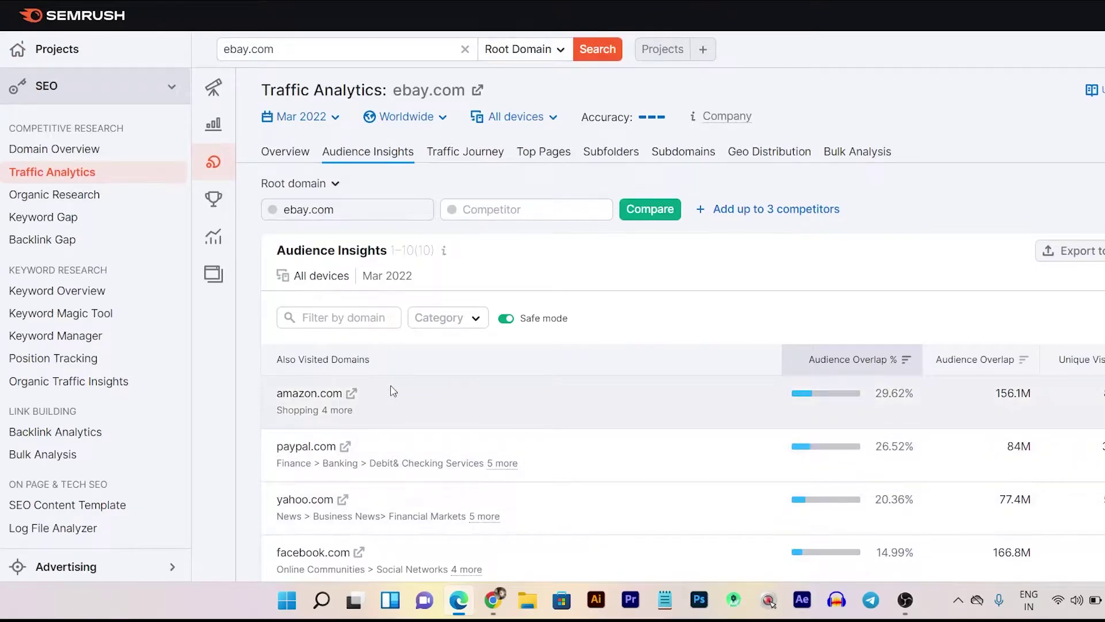
Open the Traffic Journey report for ebay.com and examine its top sources, destinations and journey details
click(468, 154)
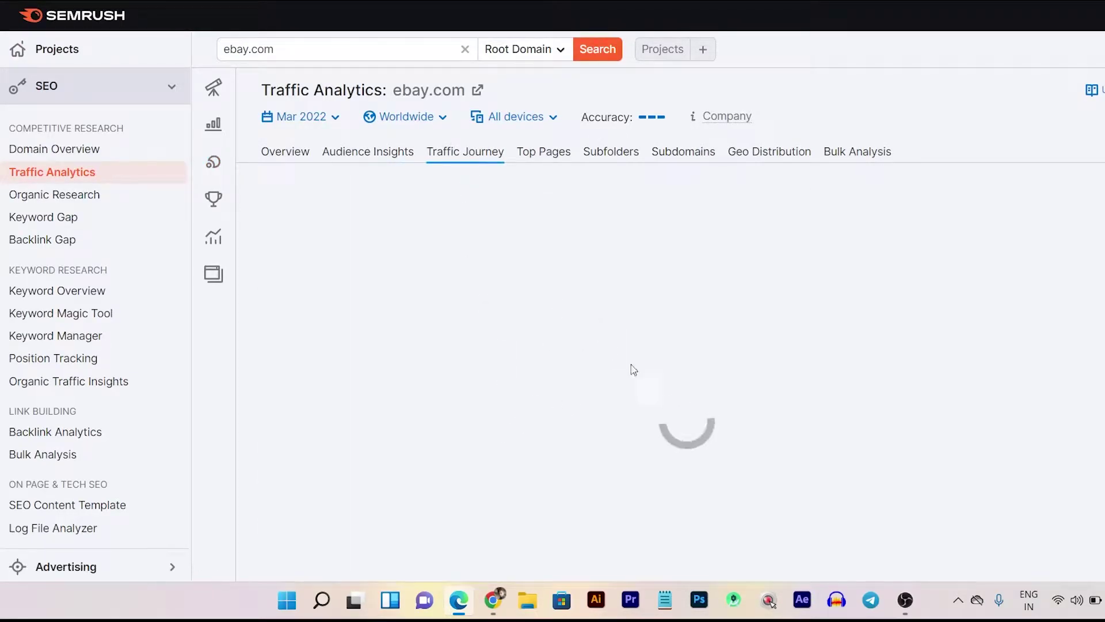
scroll(699, 342, down, 5)
scroll(698, 342, down, 8)
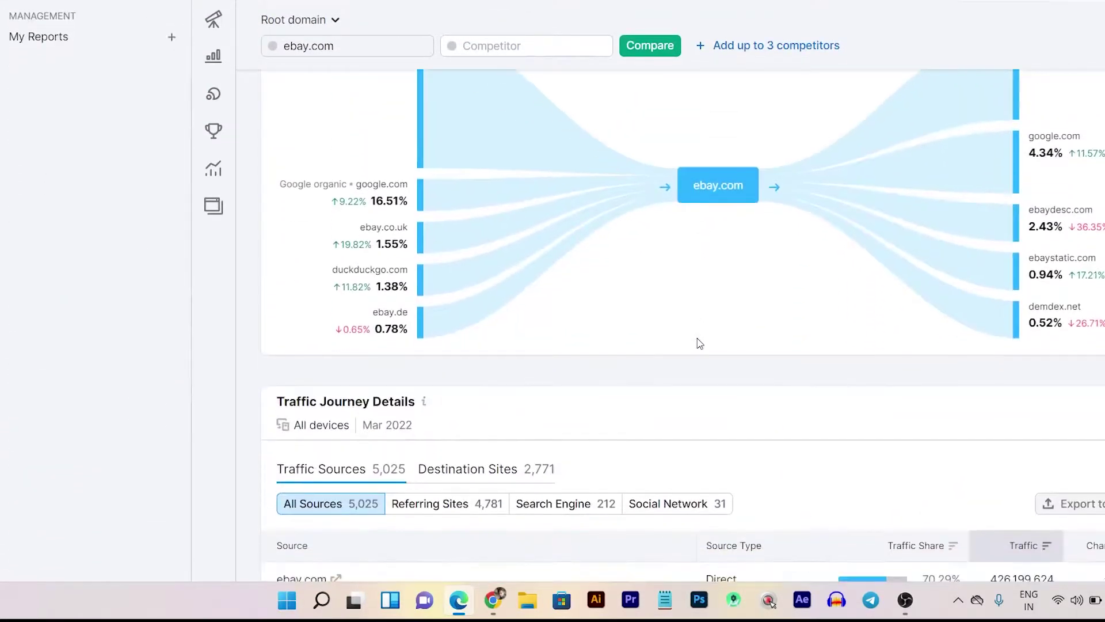
scroll(699, 342, up, 3)
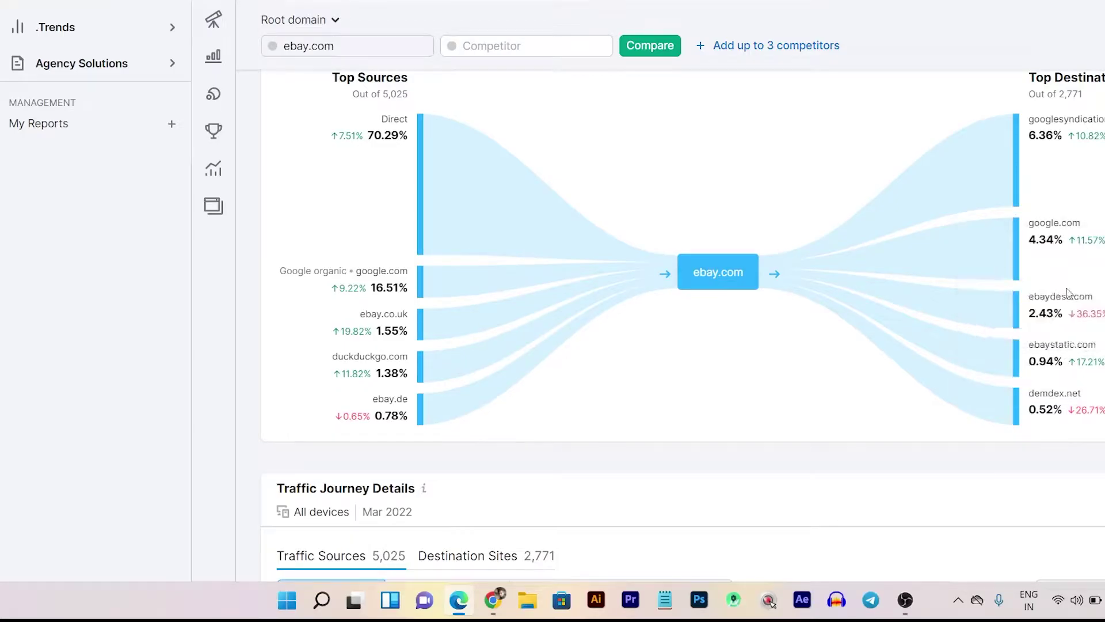
scroll(846, 254, up, 5)
scroll(691, 303, down, 14)
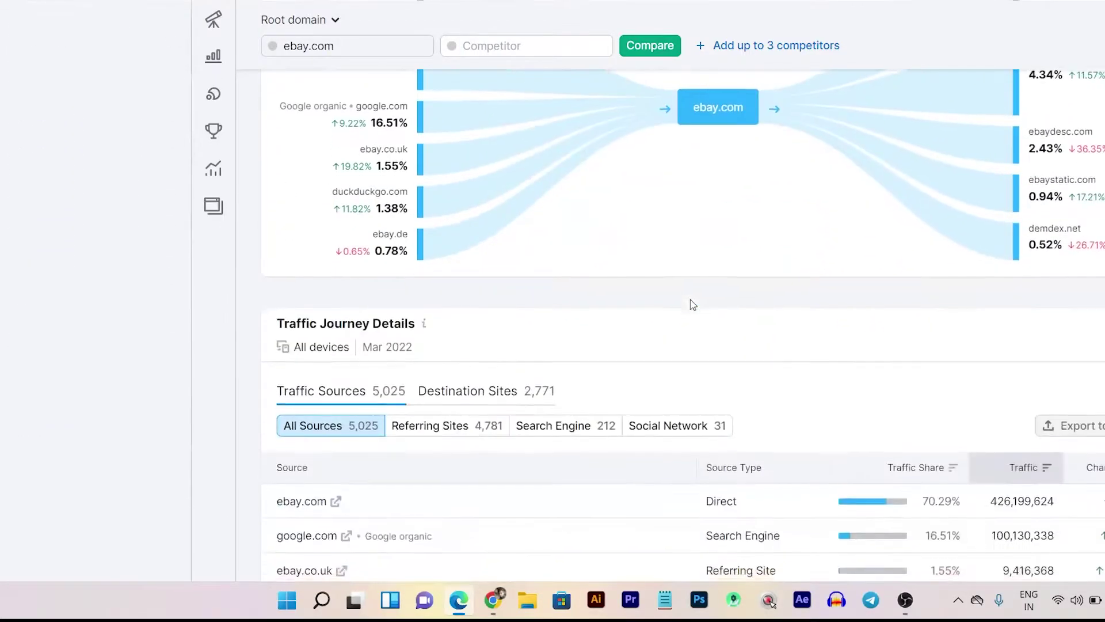
scroll(518, 313, up, 15)
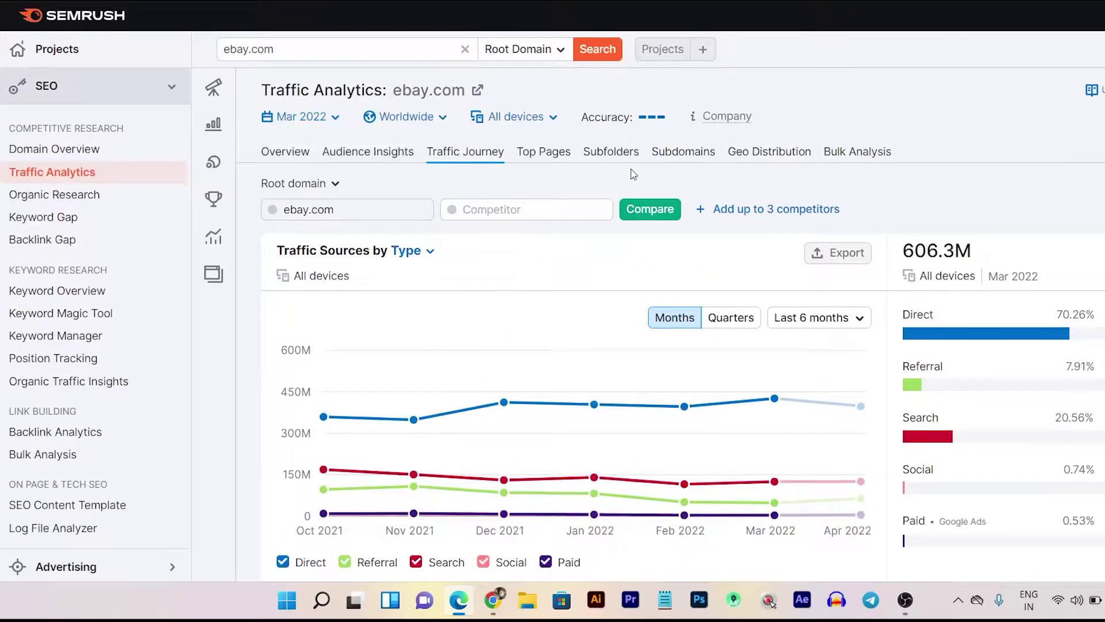
Open the Geo Distribution report for ebay.com and examine its traffic map and traffic trend by country
click(784, 156)
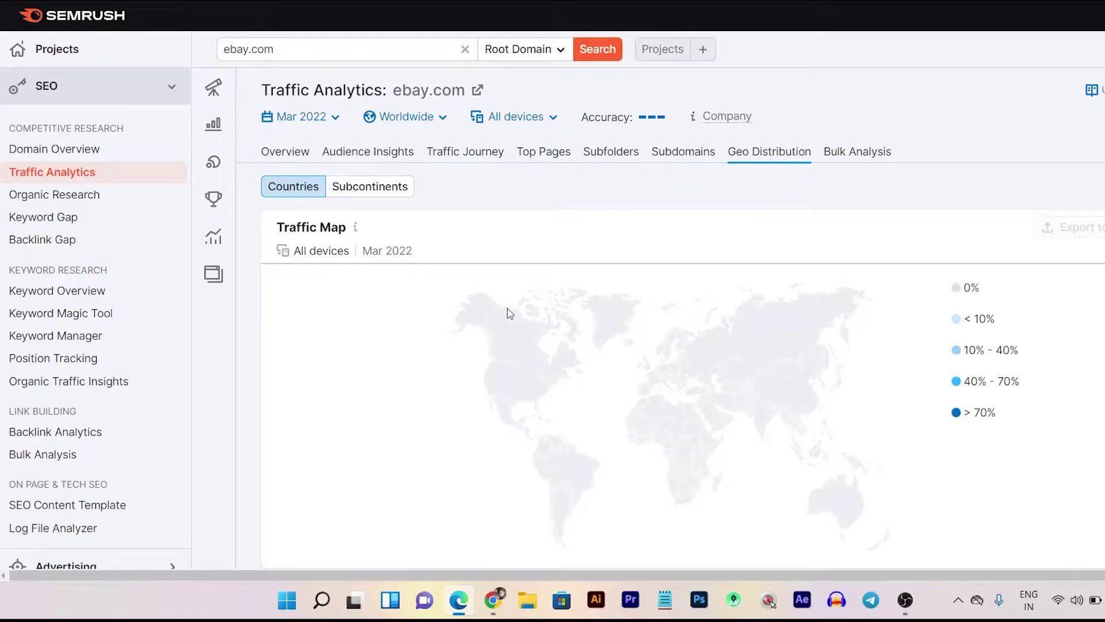
scroll(509, 314, down, 10)
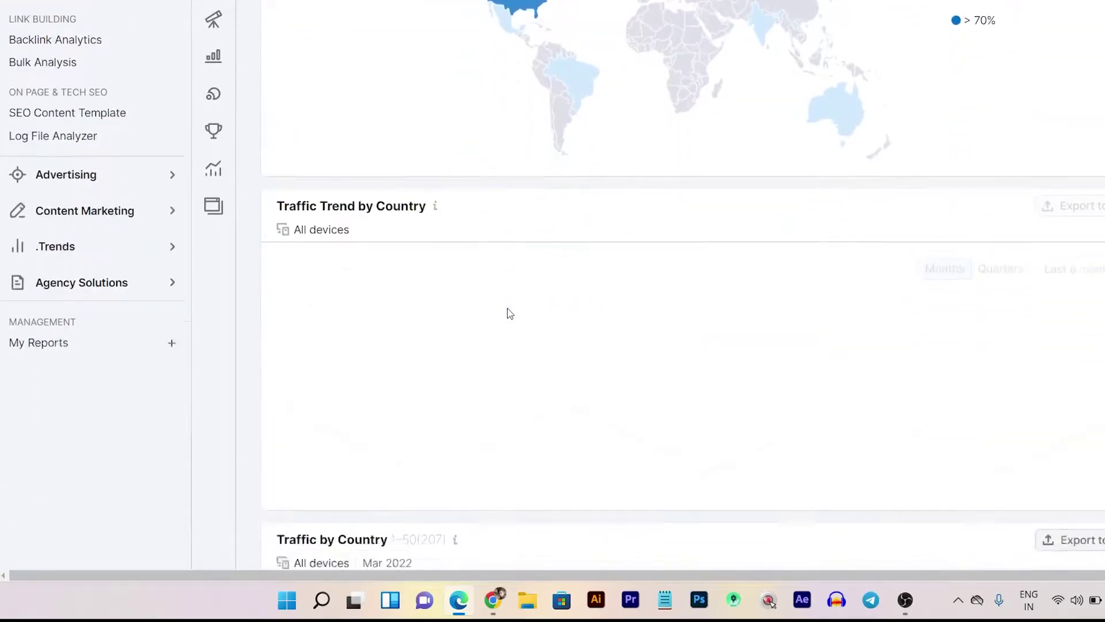
scroll(509, 314, up, 10)
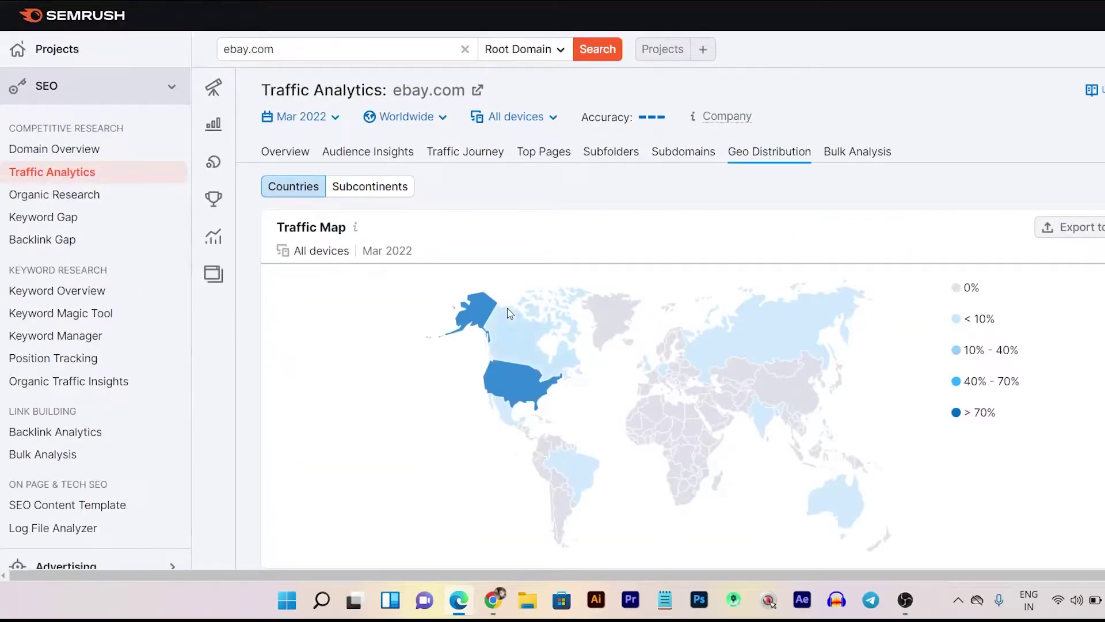
Open Organic Research for ebay.com and review its overview and position changes
click(49, 198)
click(48, 196)
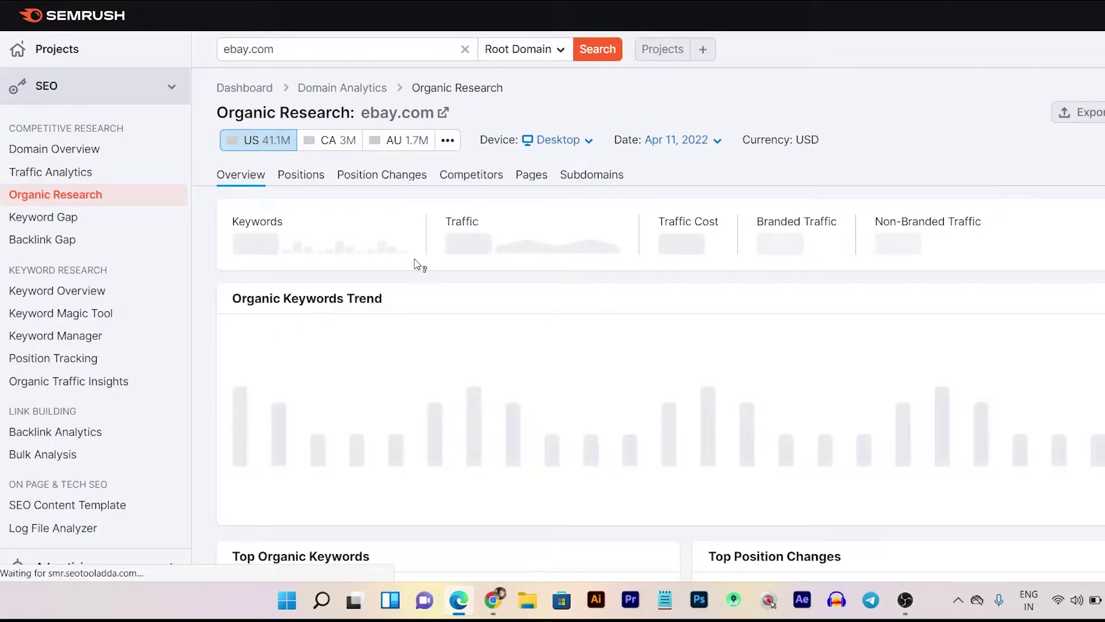
scroll(415, 263, down, 6)
scroll(345, 170, down, 4)
scroll(821, 259, up, 10)
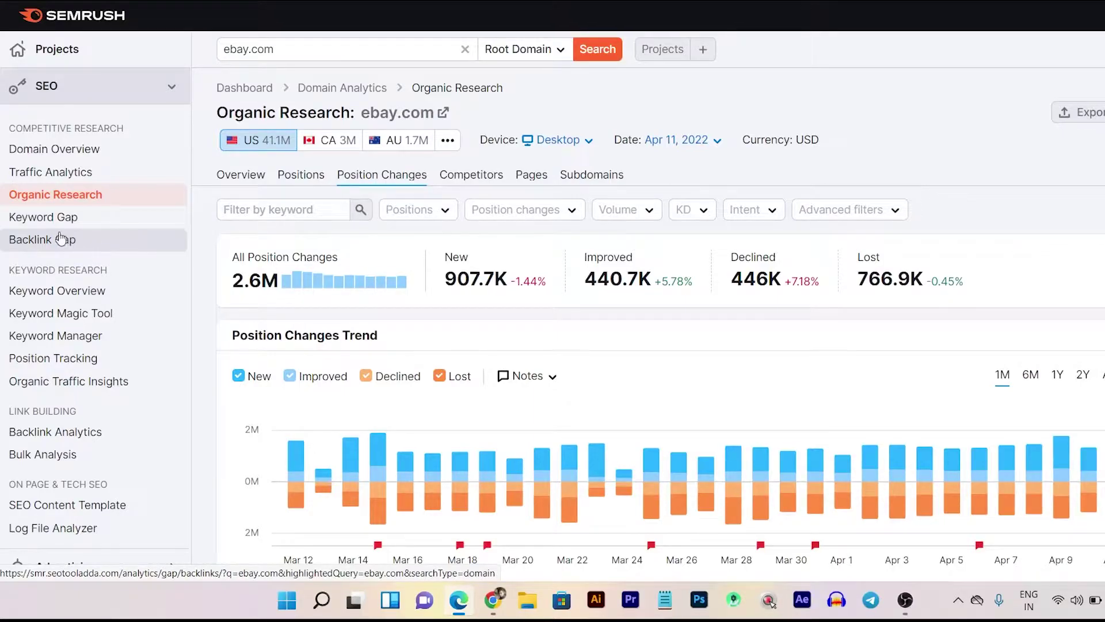
Run a Keyword Gap comparison of ebay.com's organic keywords against amazon.com, etsy.com, walmart.com and homedepot.com
click(105, 230)
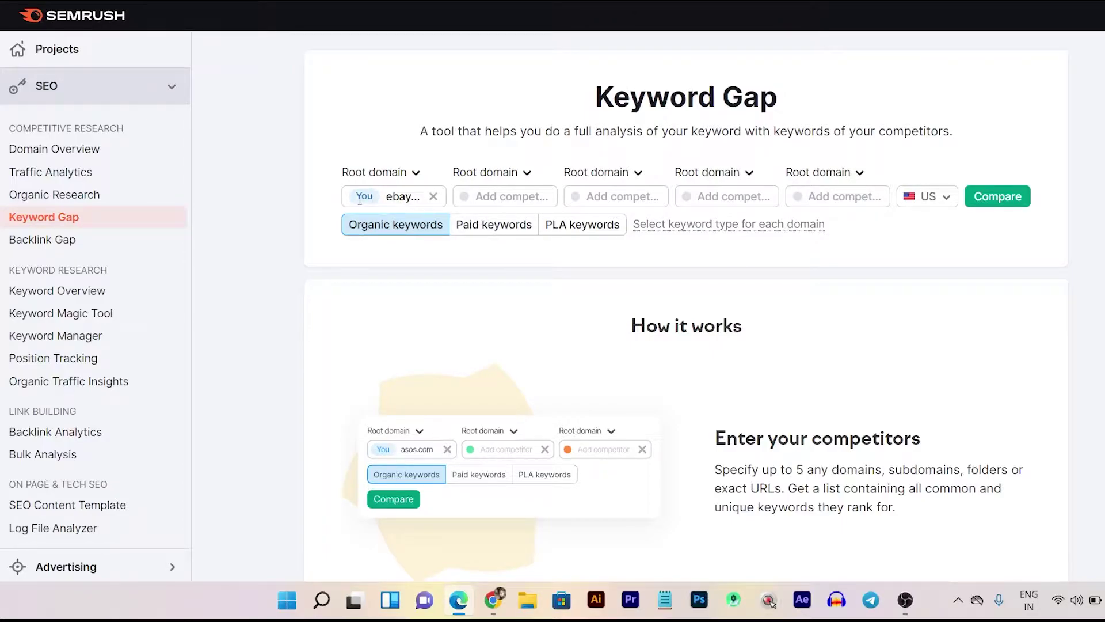
click(508, 200)
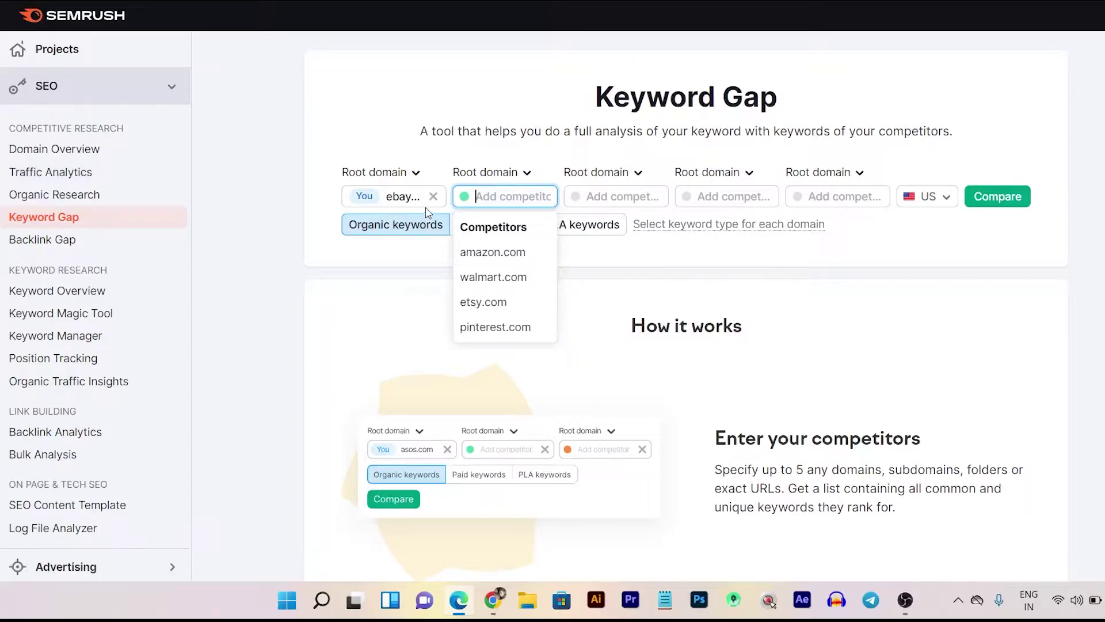
click(490, 262)
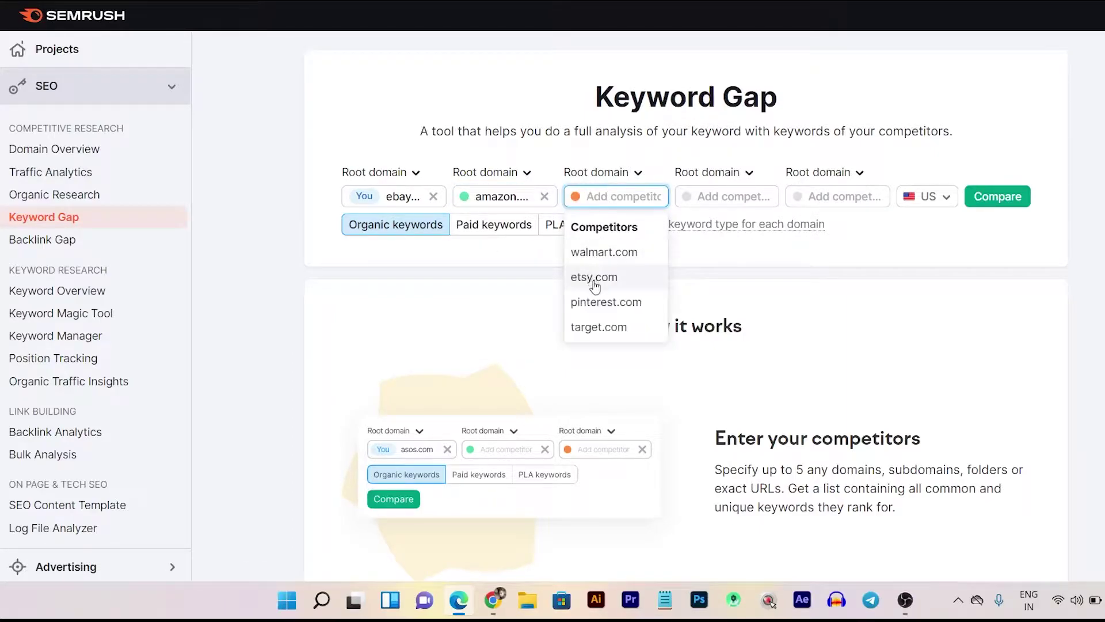
click(595, 279)
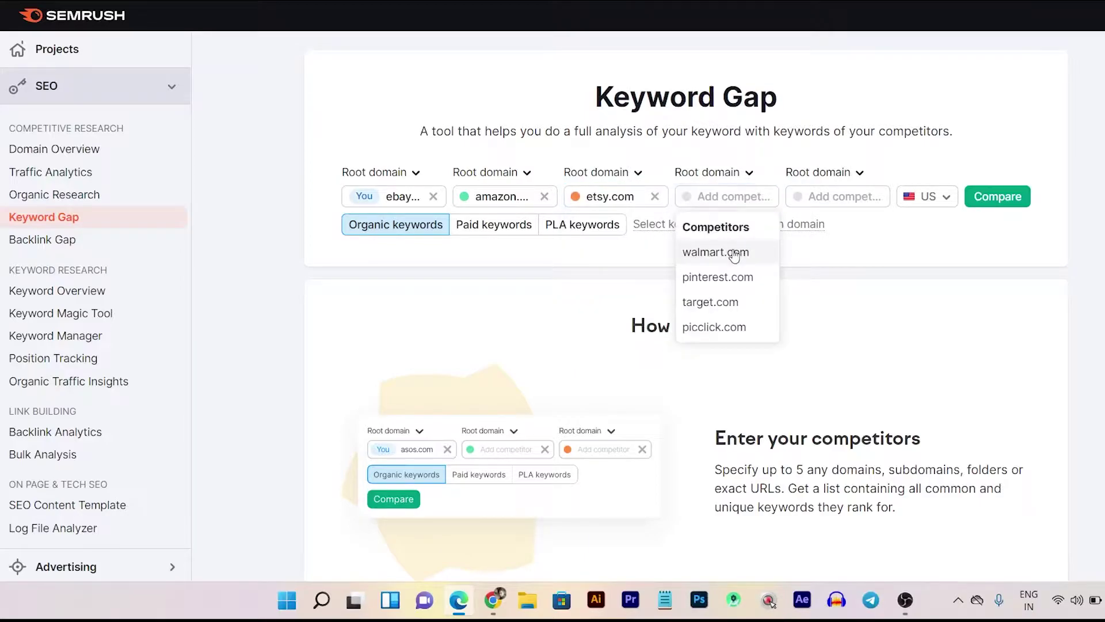
click(734, 254)
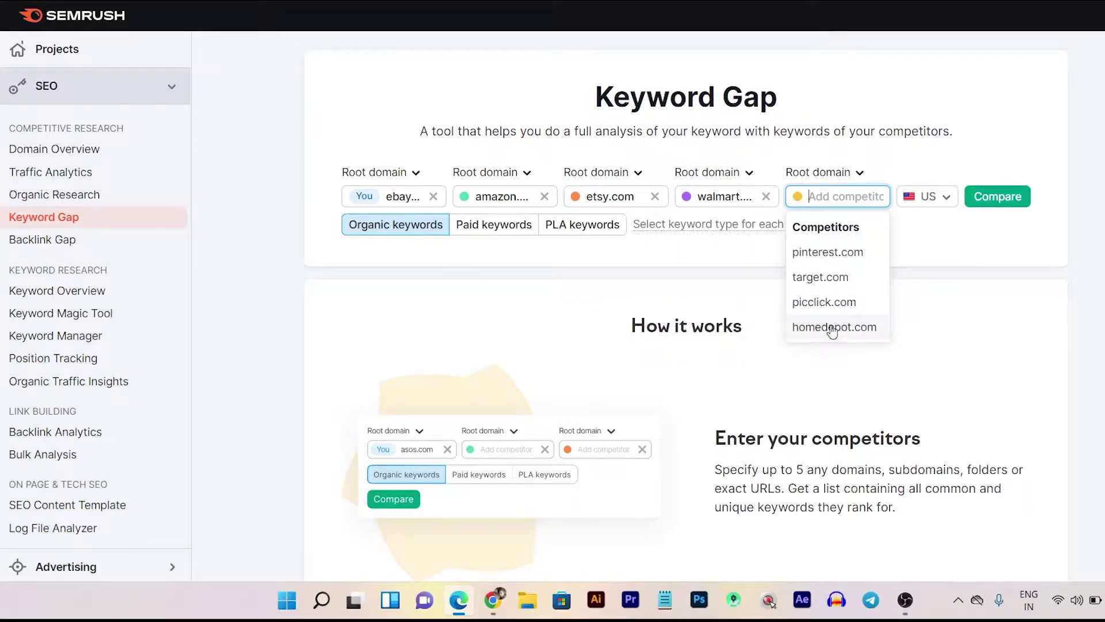
click(832, 327)
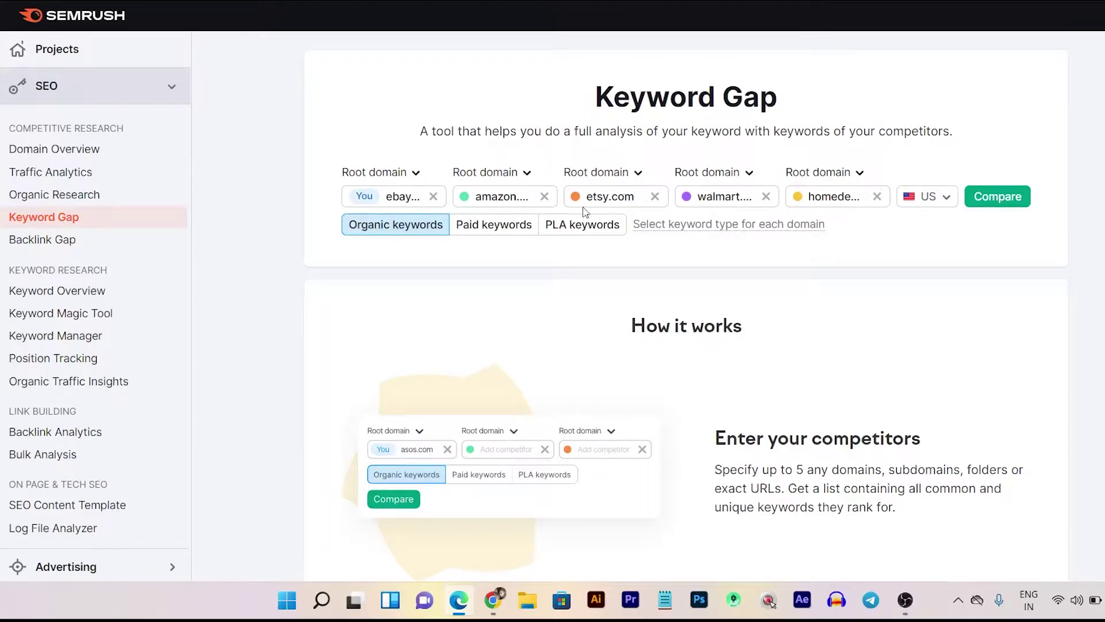
click(1001, 205)
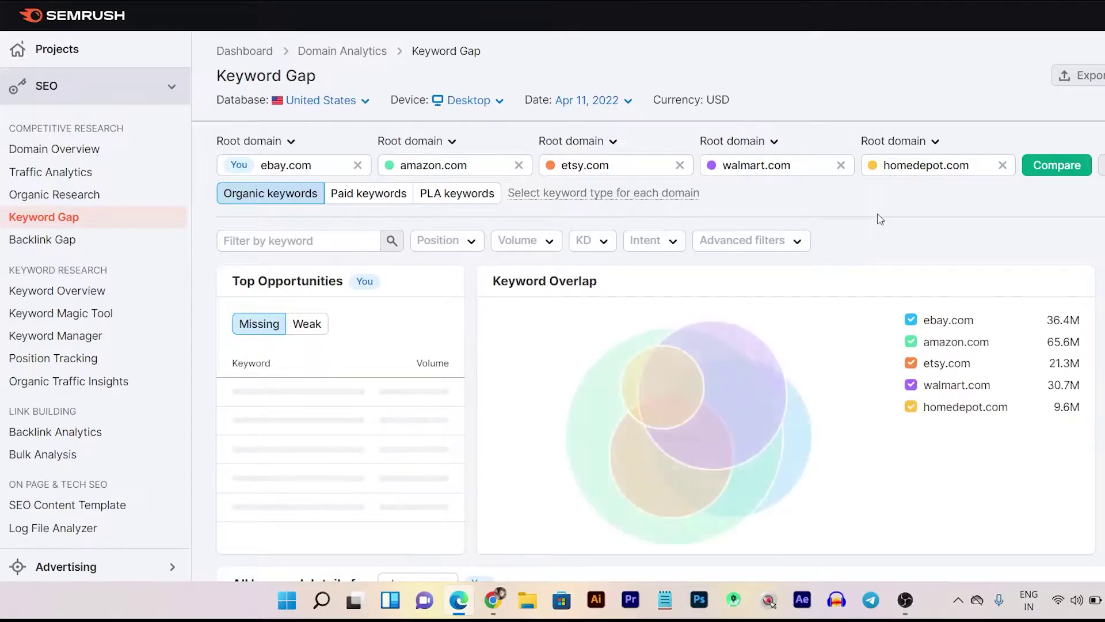
Examine the top opportunities and the keyword overlap diagram, excluding ebay.com from the diagram and including it again
scroll(875, 235, down, 2)
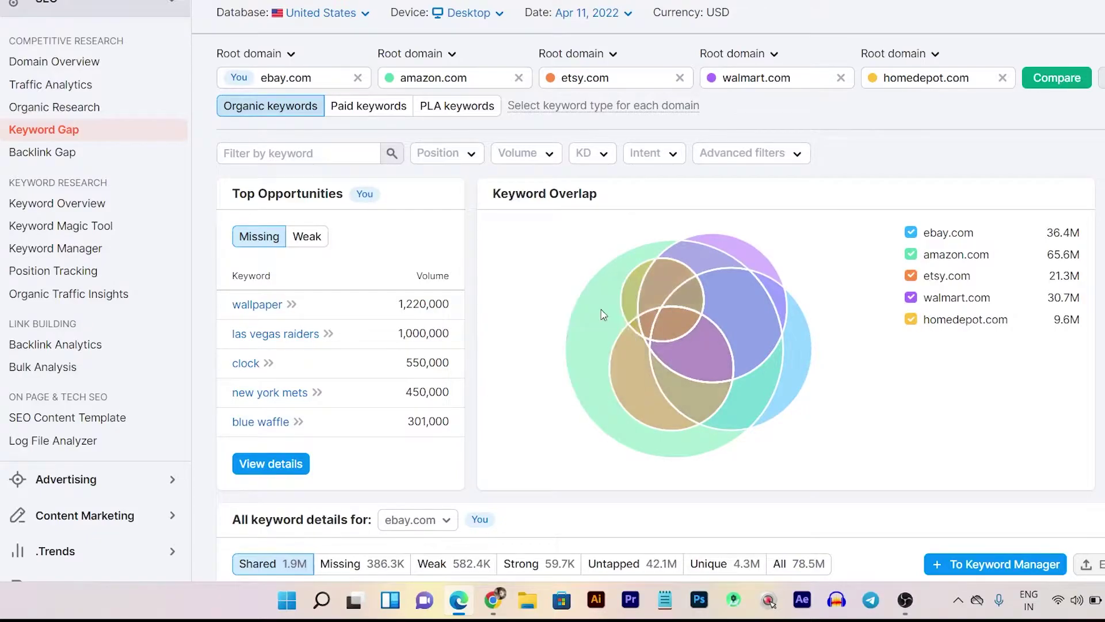
mouse_move(741, 326)
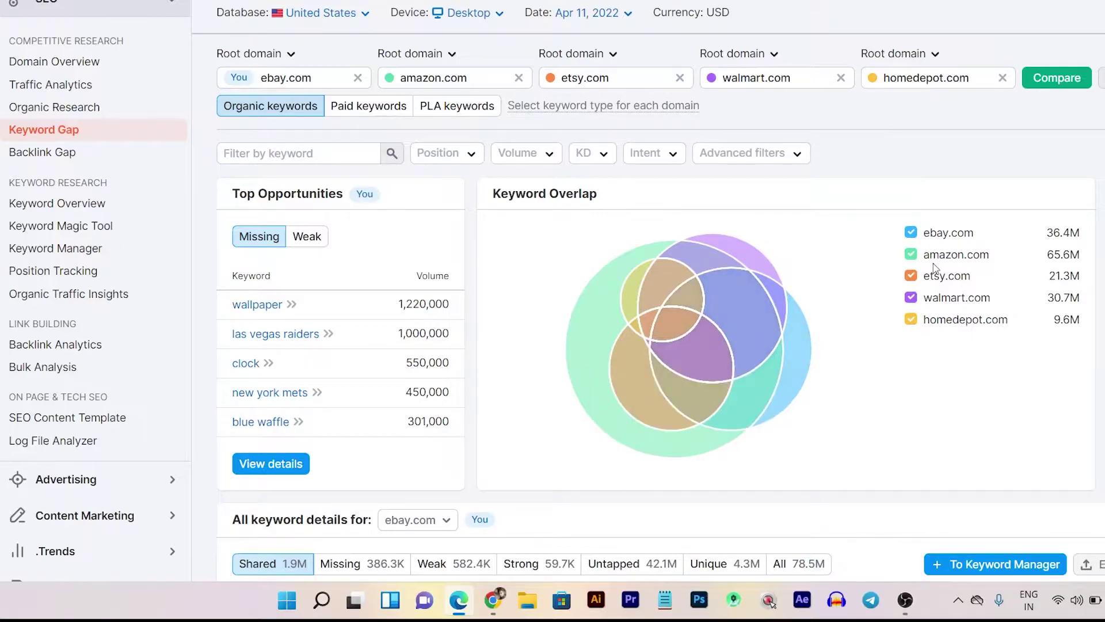
click(911, 232)
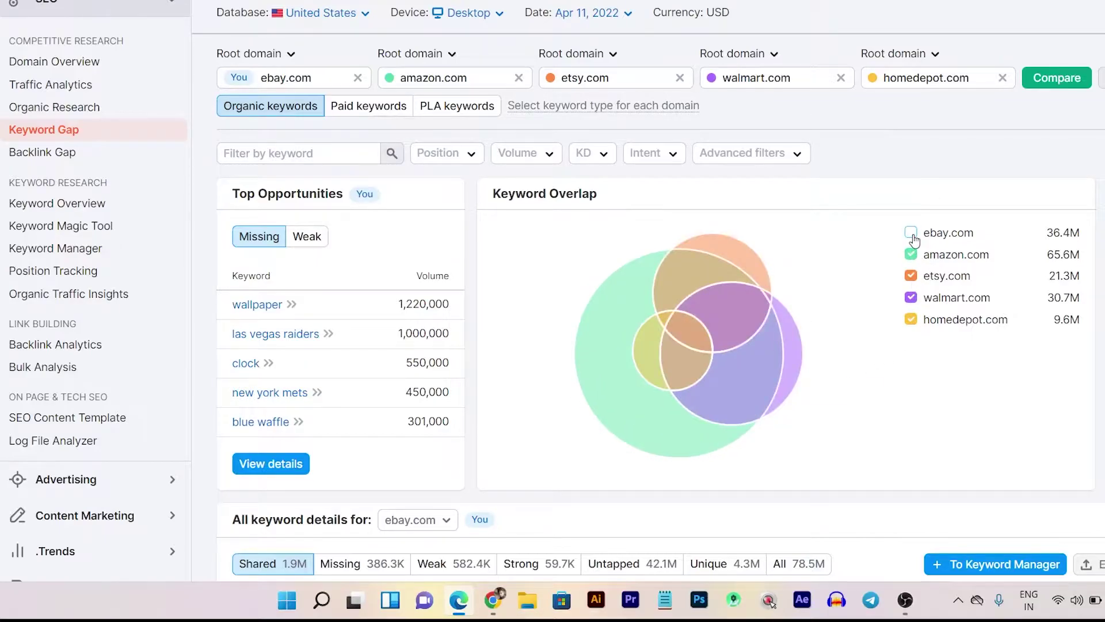
click(912, 233)
Review the shared keyword details for ebay.com and its competitors, and filter the list to Strong keywords
scroll(899, 323, down, 5)
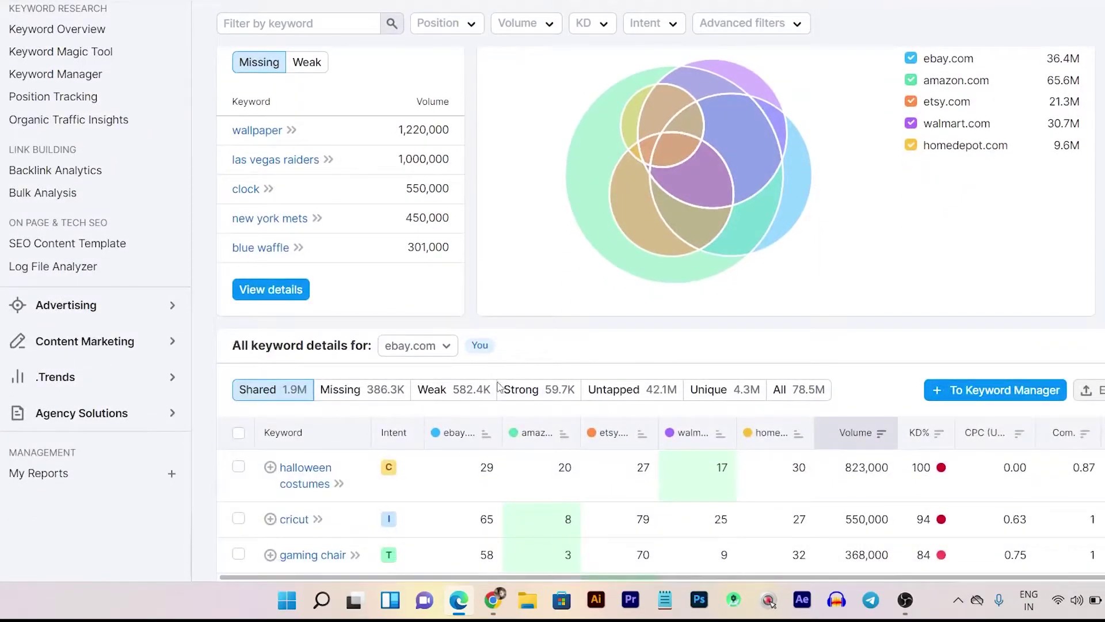
scroll(473, 301, down, 3)
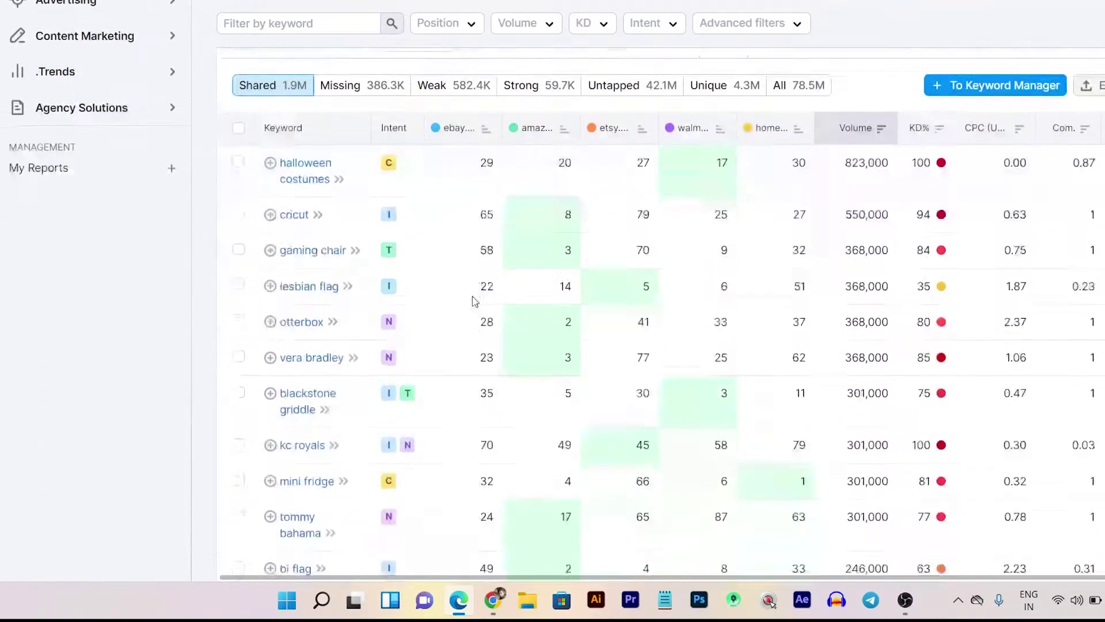
scroll(330, 265, up, 5)
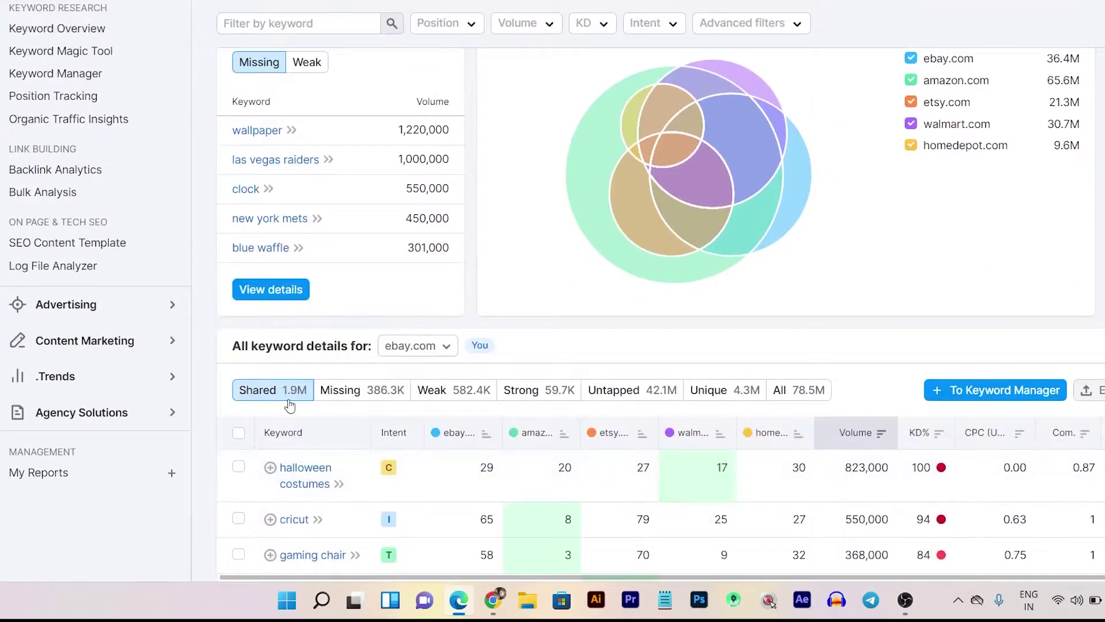
click(537, 398)
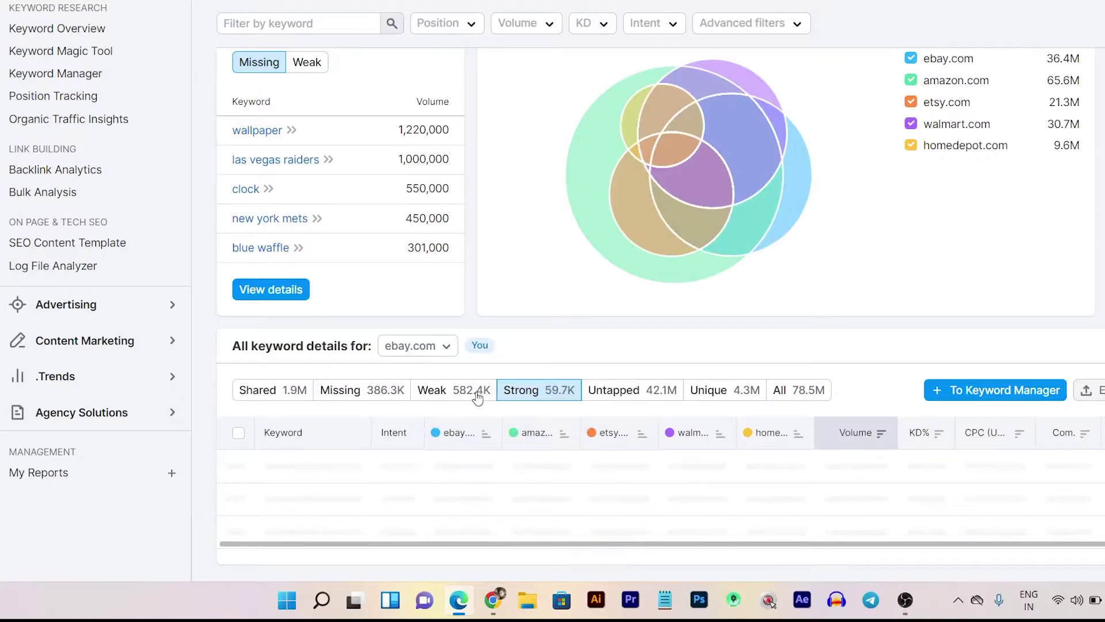
scroll(478, 399, up, 5)
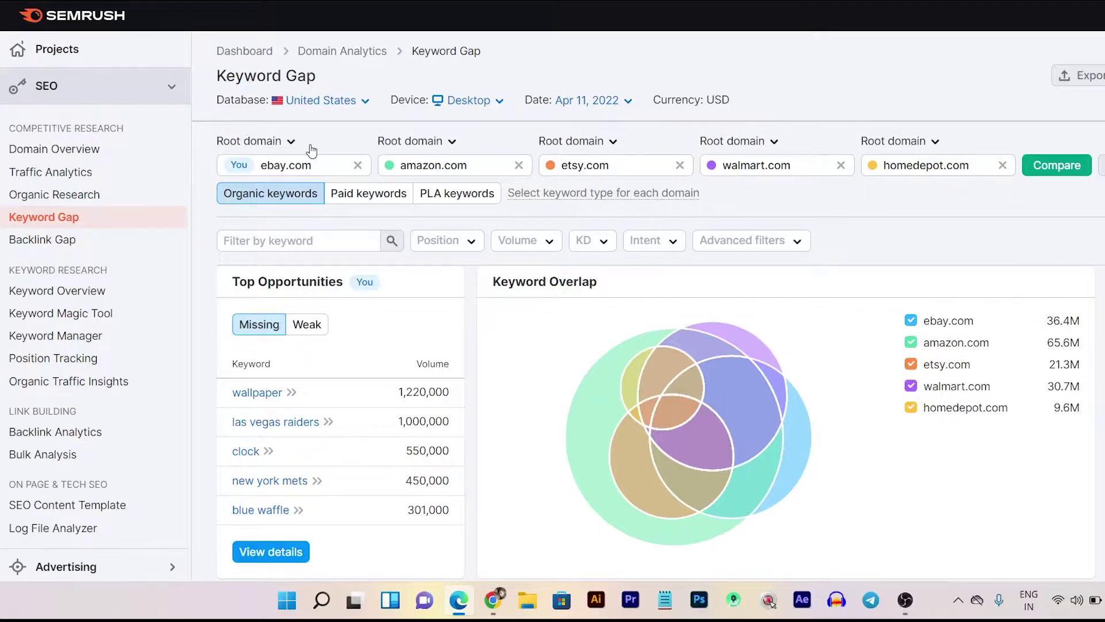
click(57, 226)
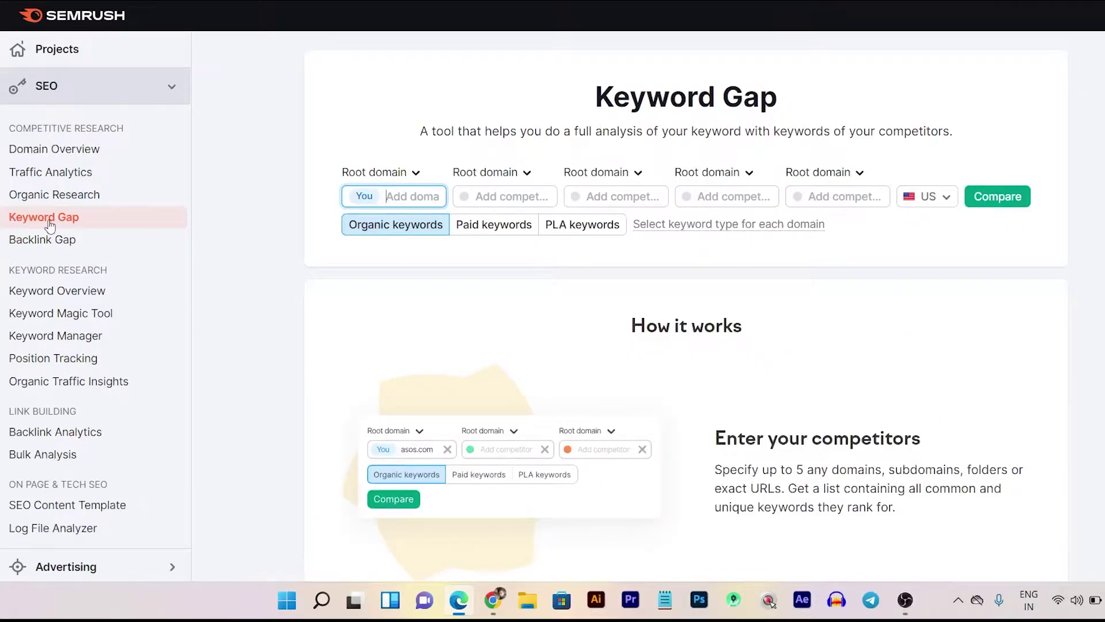
Find backlink prospects in Backlink Gap for ebay.com against walmart.com, cnet.com, fandom.com and usatoday.com
click(113, 249)
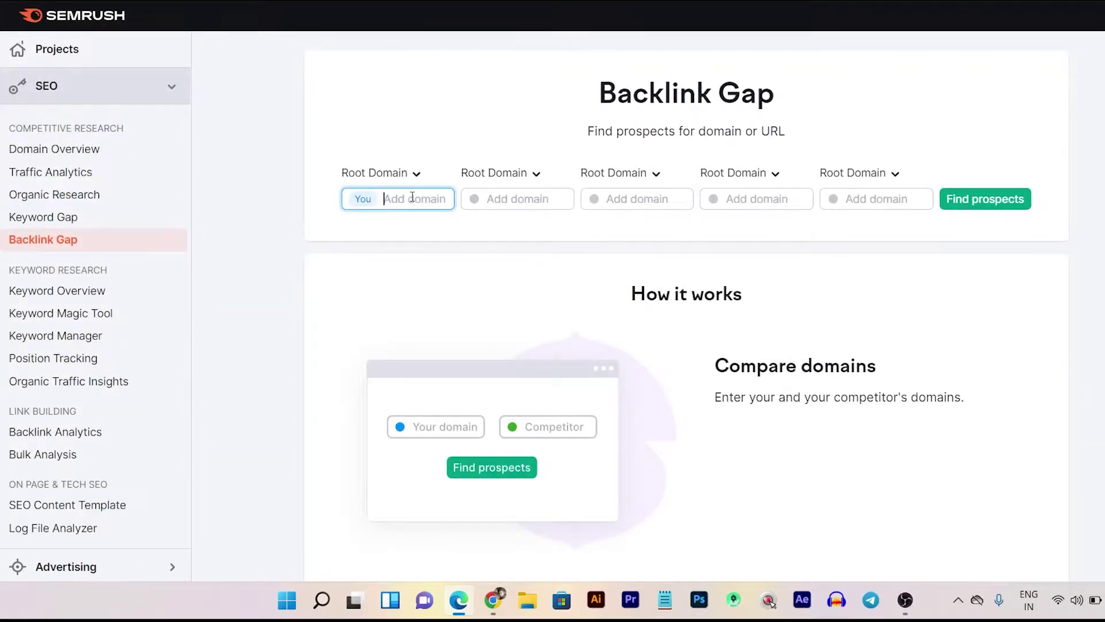
text(ebay.com)
click(506, 199)
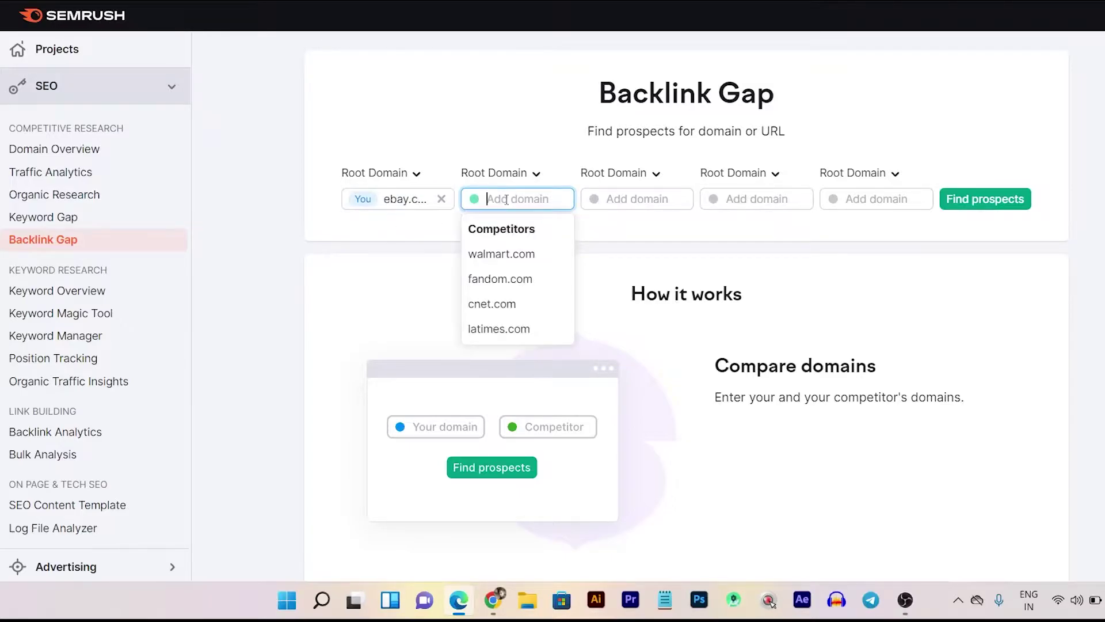
click(494, 258)
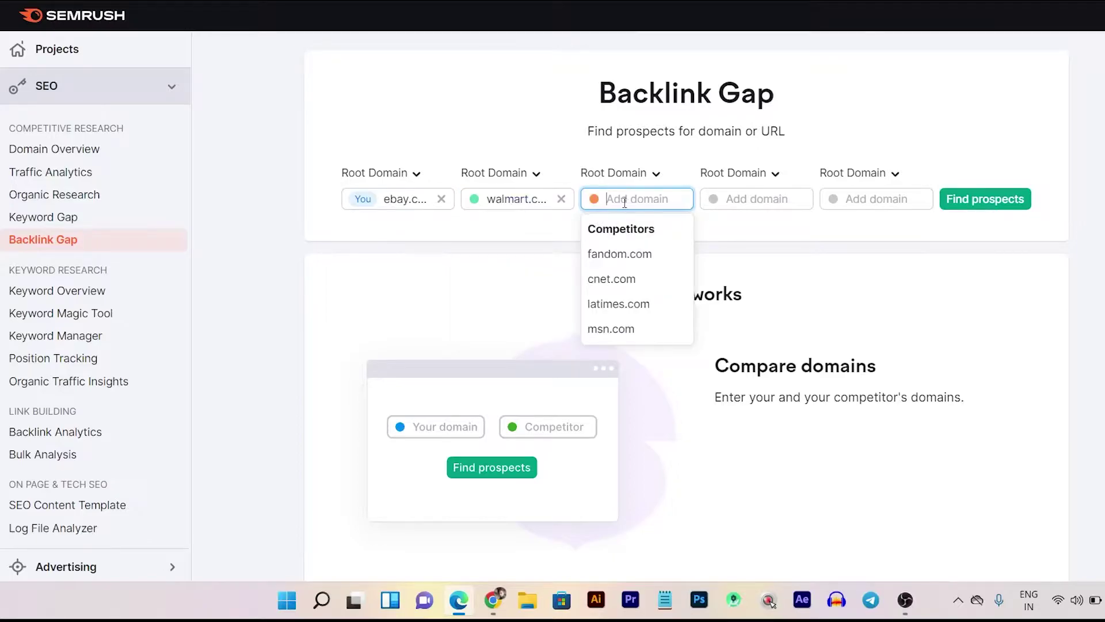
click(619, 279)
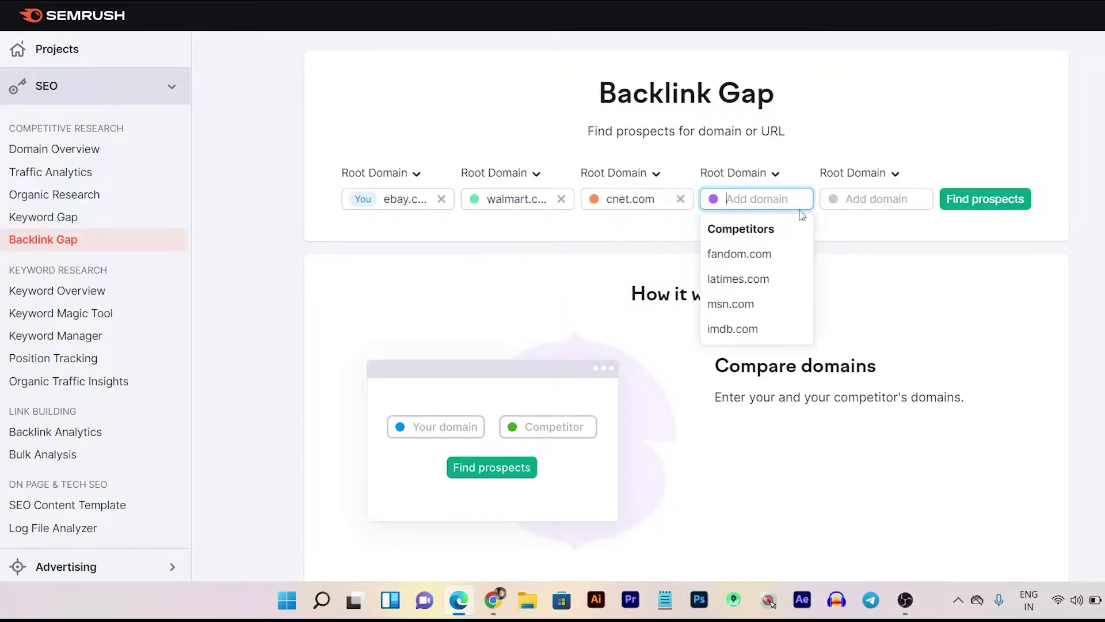
click(741, 254)
key(Return)
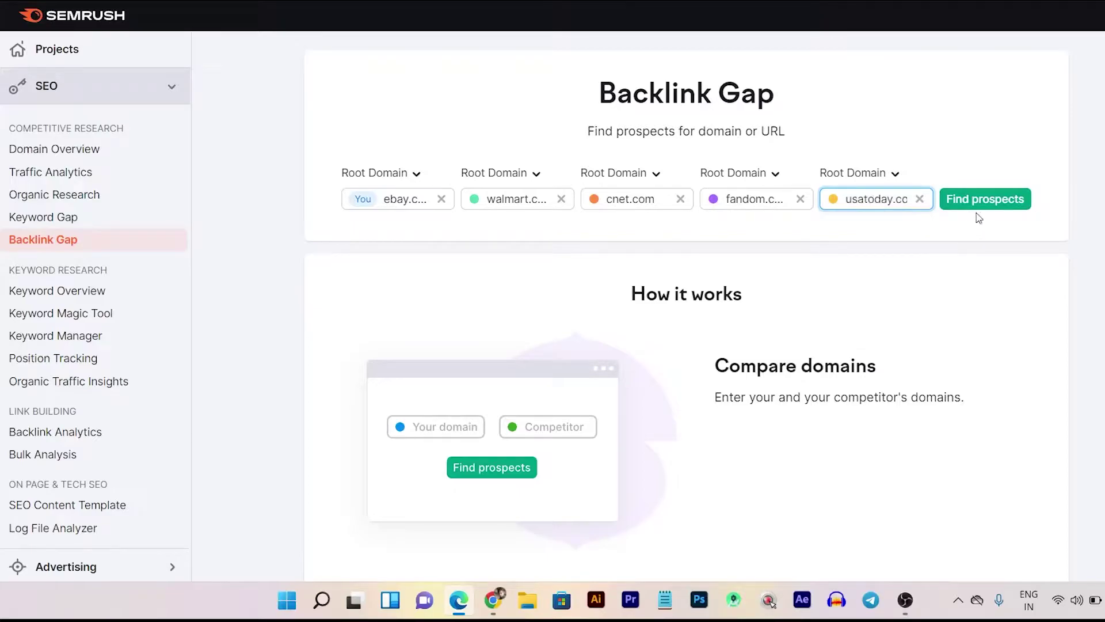
click(988, 207)
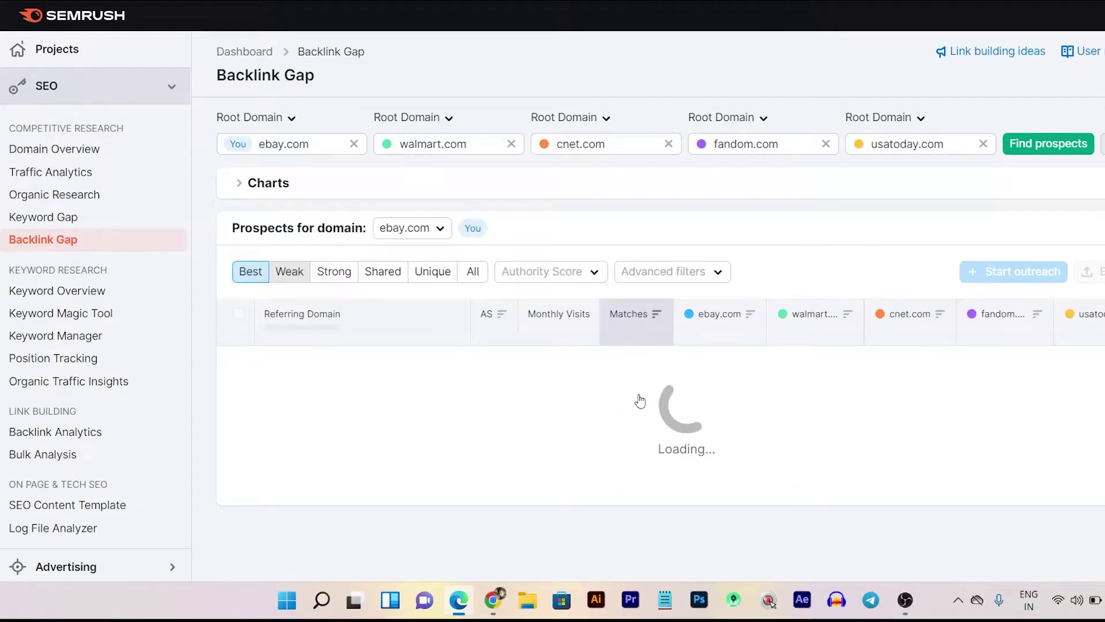
Examine the best referring-domain prospects for ebay.com, including the authority score, monthly visits, matches and each competitor's backlinks
scroll(501, 348, down, 2)
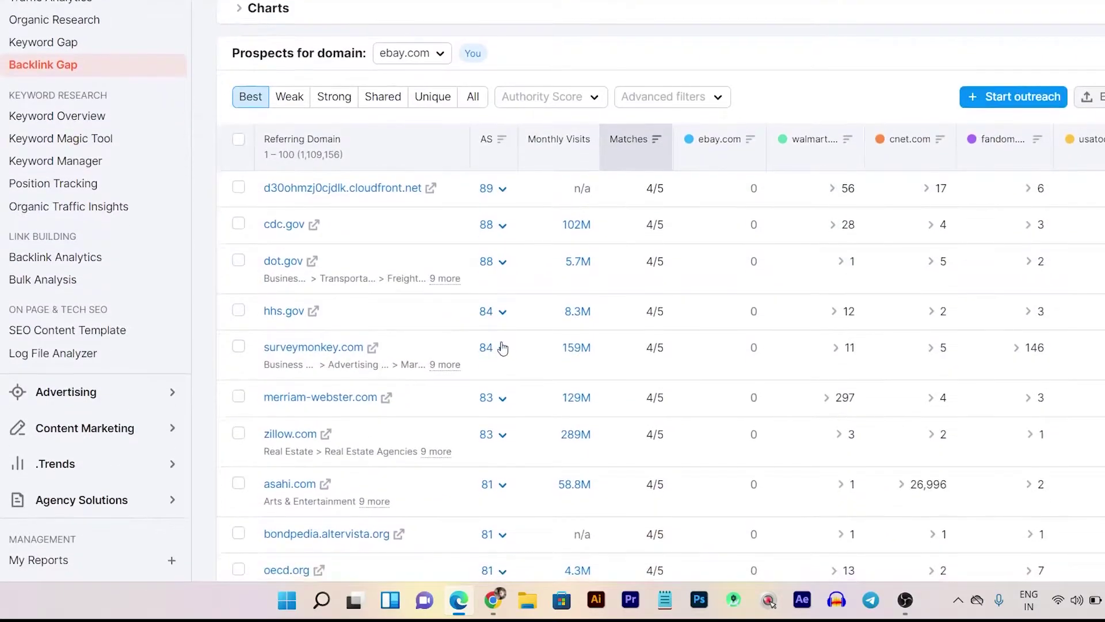
mouse_move(283, 235)
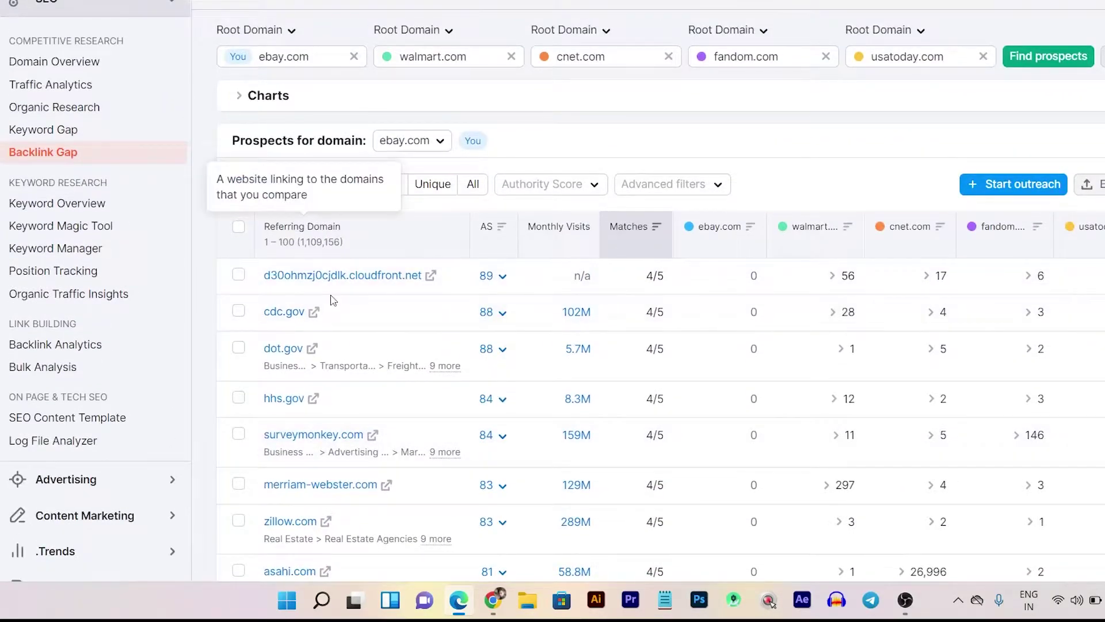
mouse_move(492, 231)
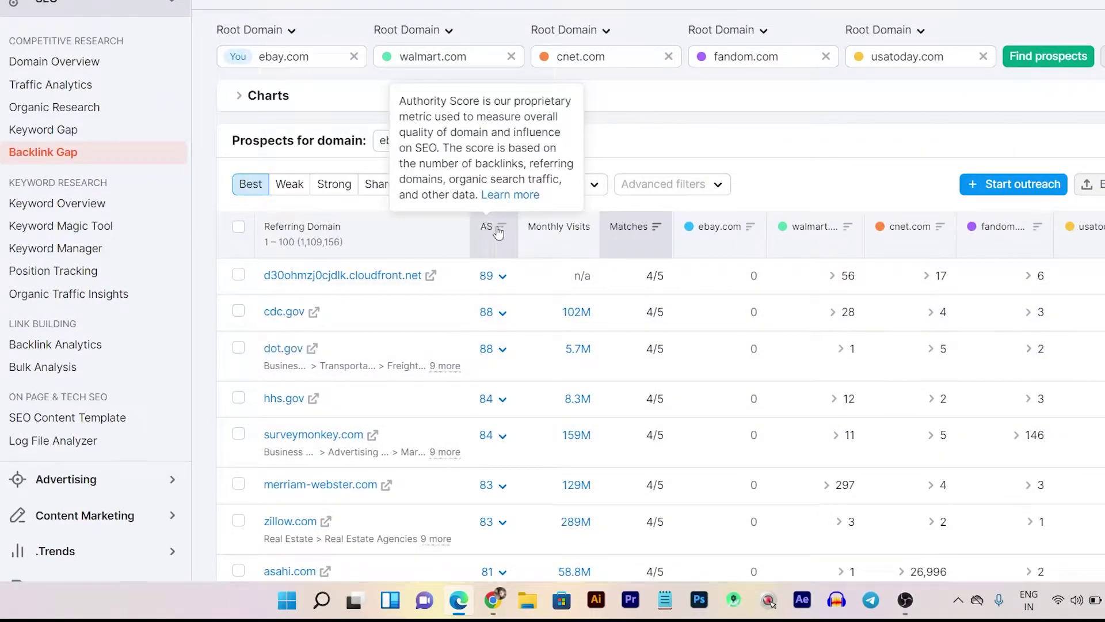
mouse_move(643, 234)
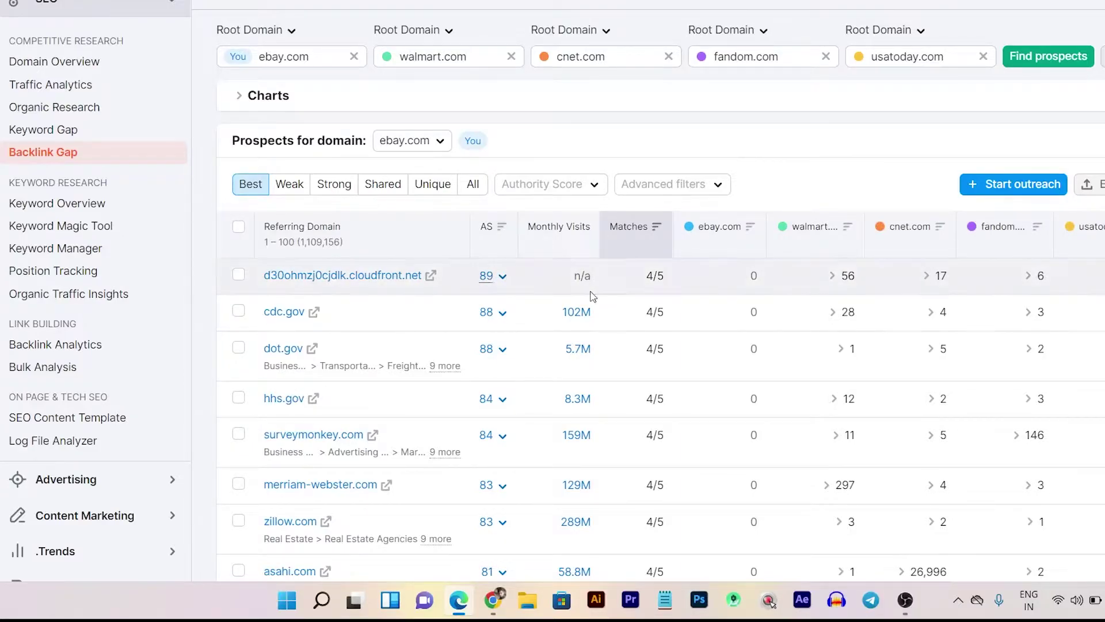
mouse_move(534, 259)
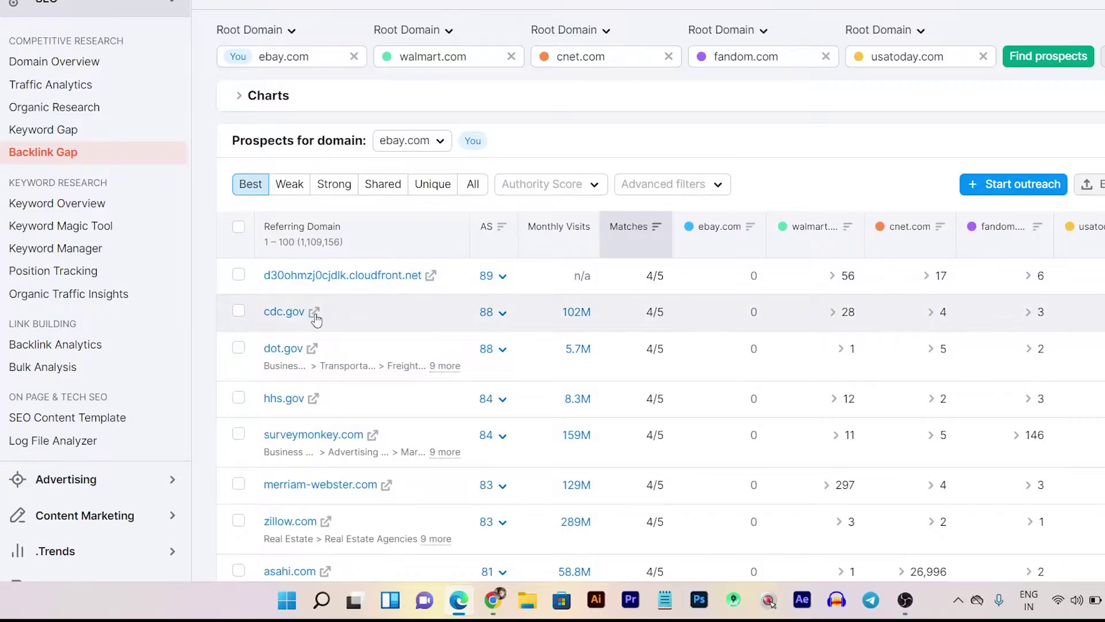
scroll(468, 328, down, 10)
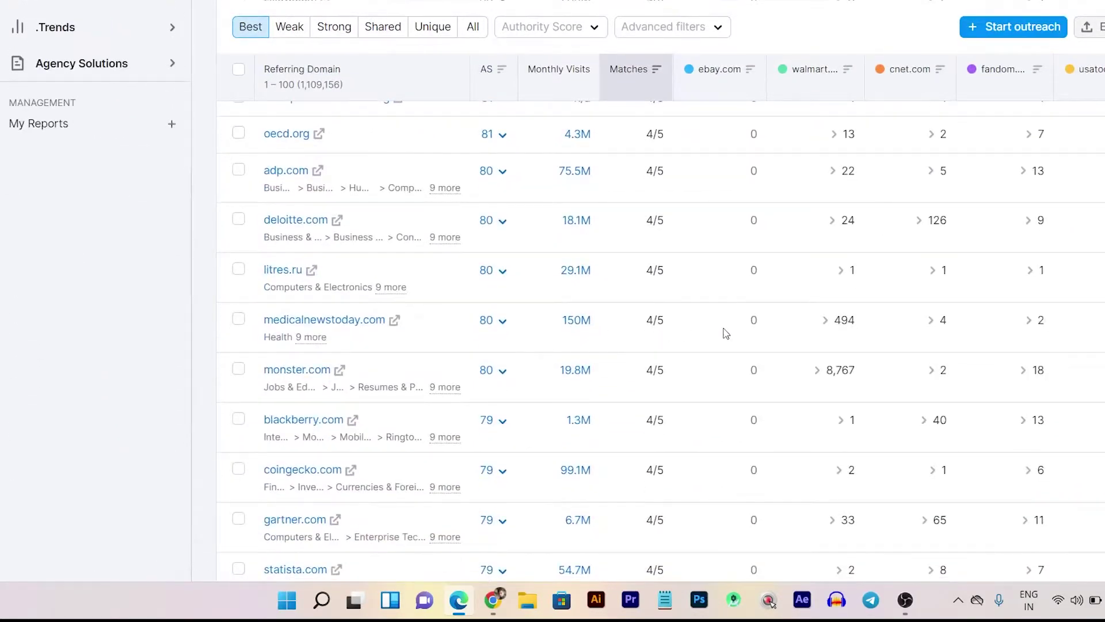
scroll(726, 334, up, 10)
scroll(748, 339, down, 5)
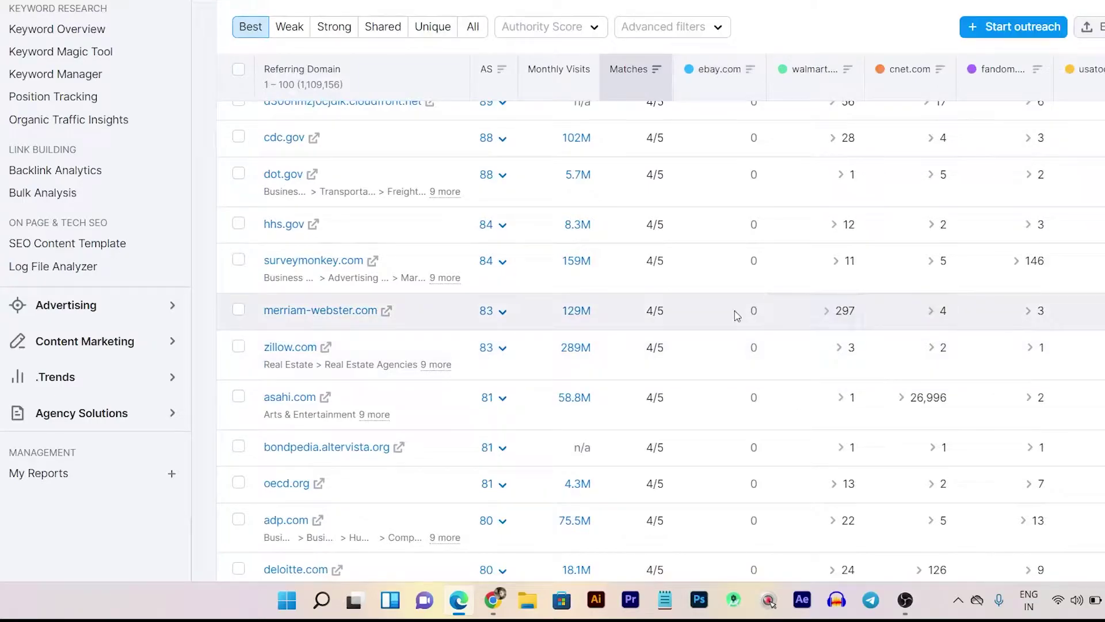
scroll(751, 313, up, 5)
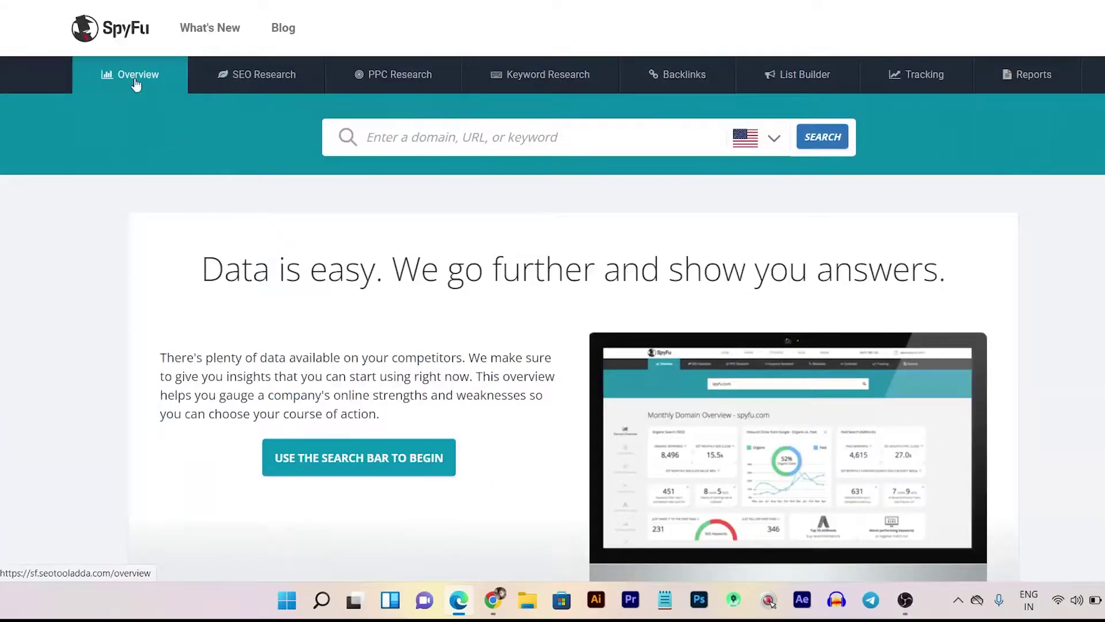
Switch to SpyFu and search for the domain ebay.com in the Overview
mouse_move(206, 86)
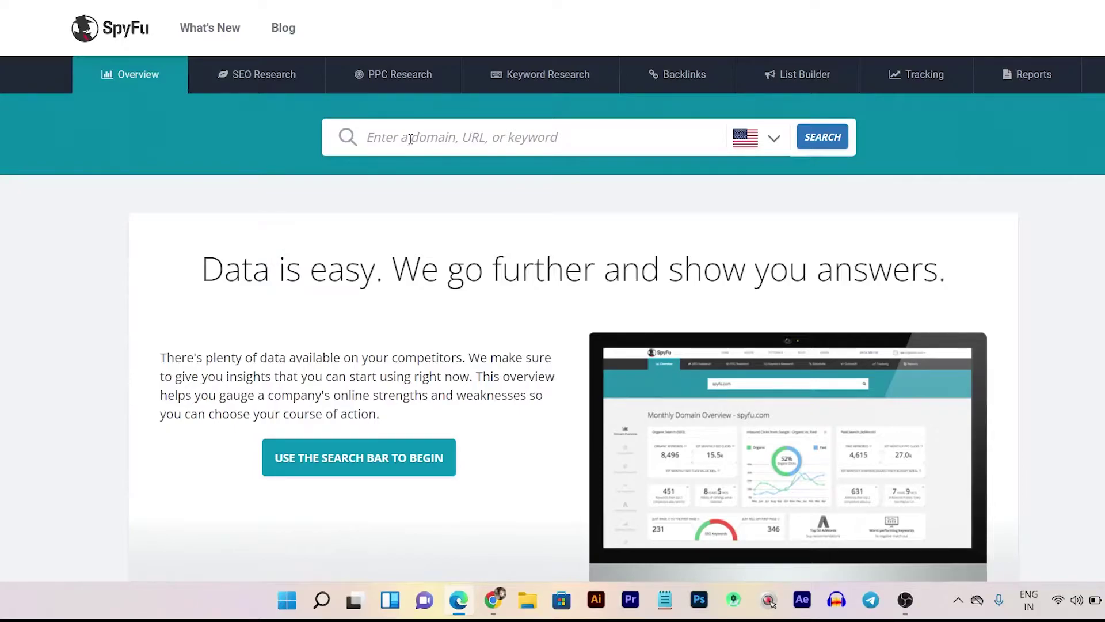
text(ebay.co)
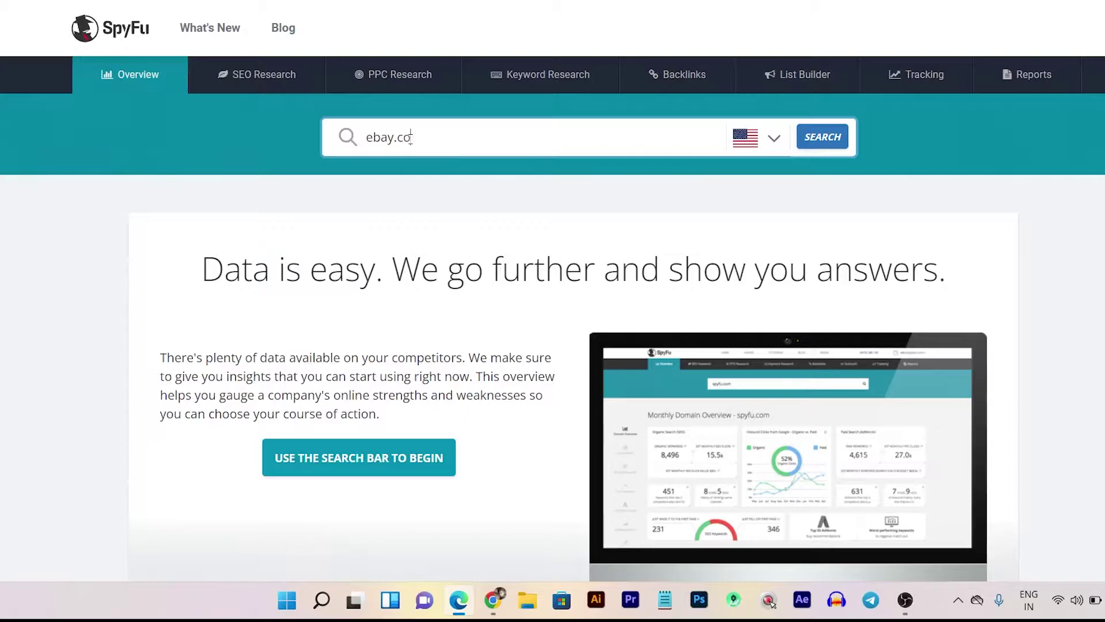
text(m)
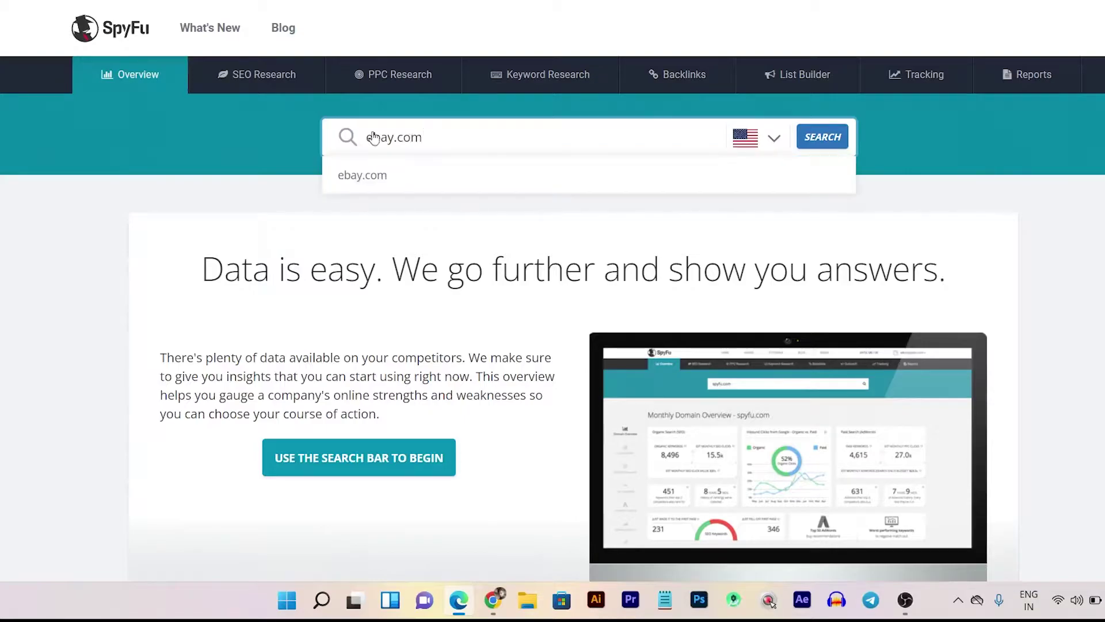
click(348, 183)
click(823, 137)
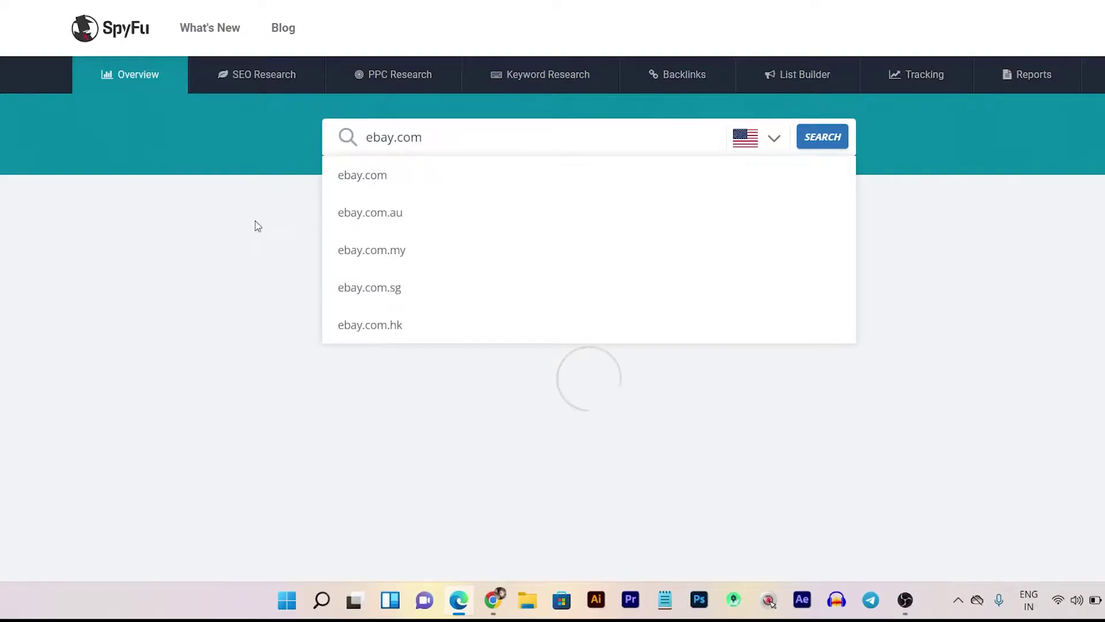
click(814, 137)
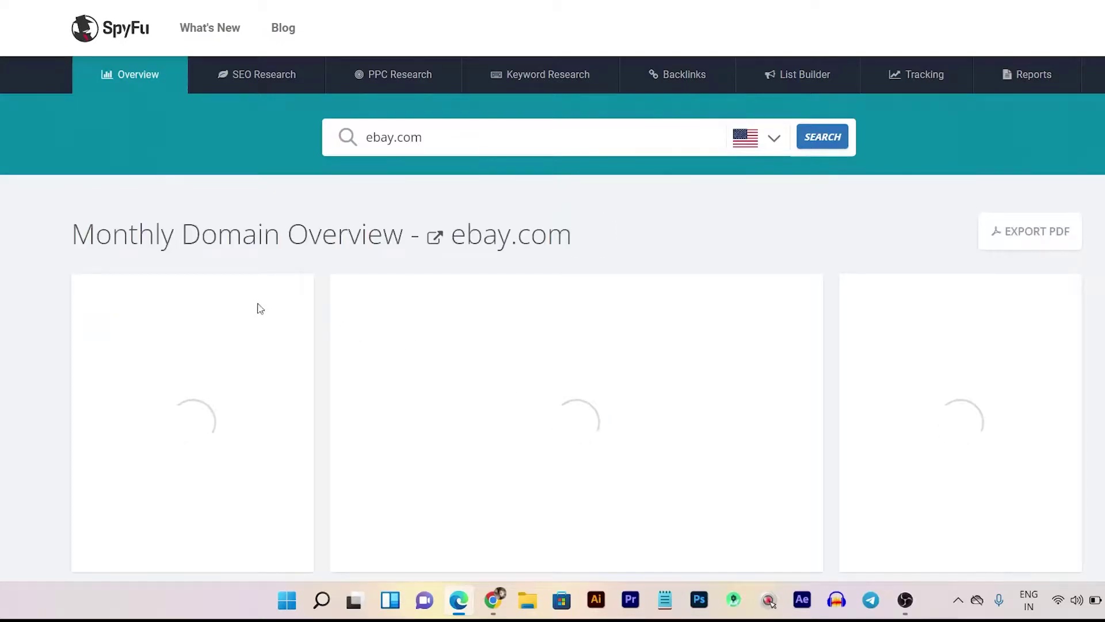
Review ebay.com's monthly domain overview, including organic keywords, organic versus paid traffic and paid search
scroll(230, 305, down, 2)
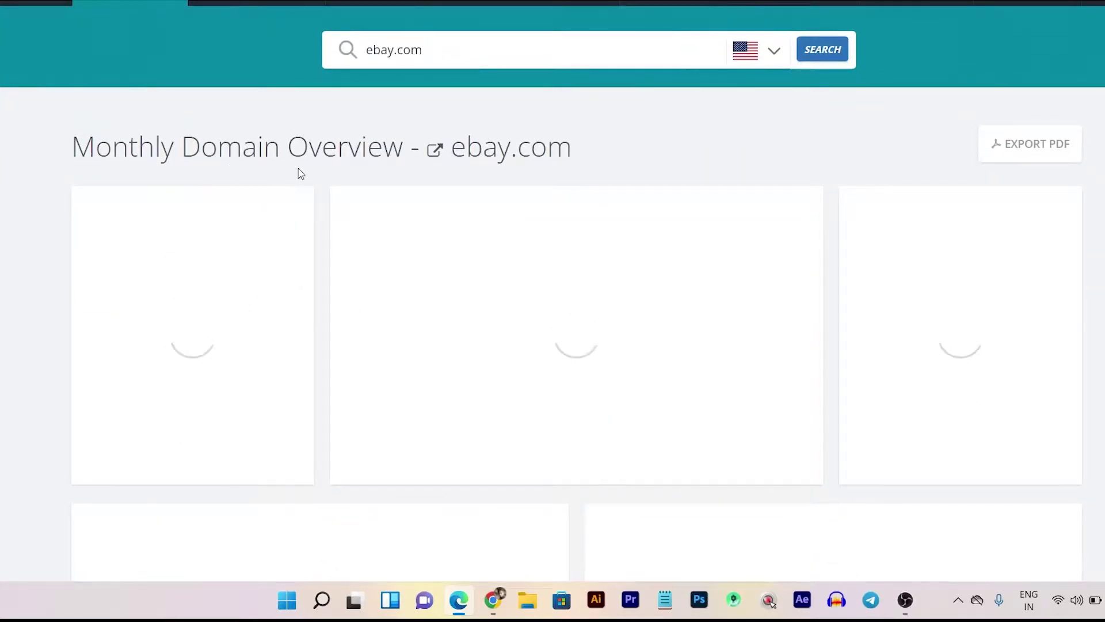
scroll(338, 252, down, 3)
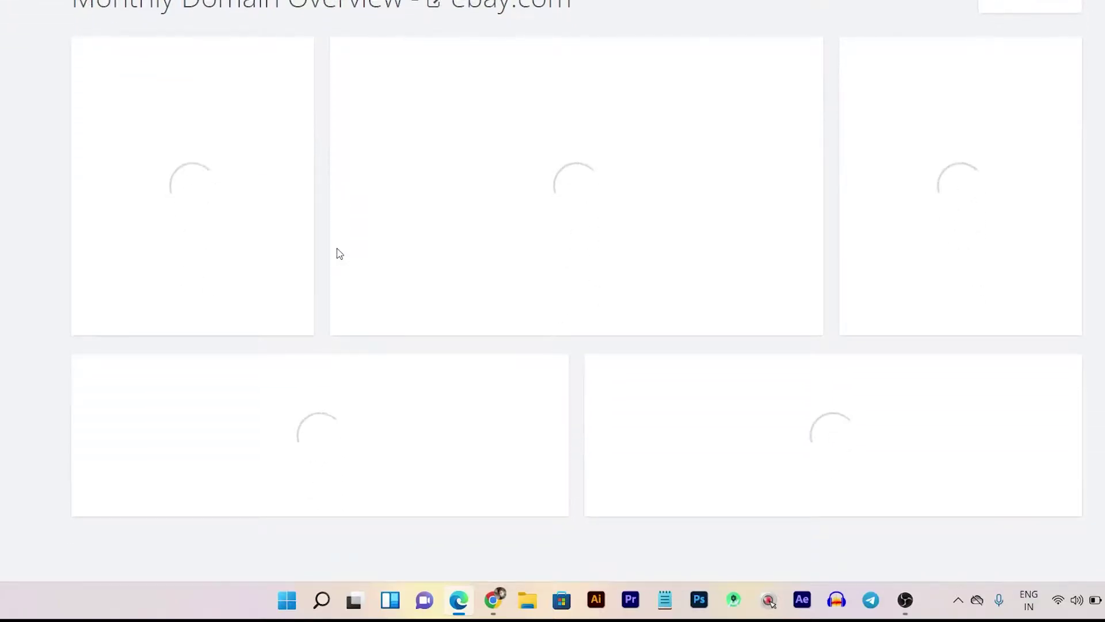
scroll(338, 252, up, 3)
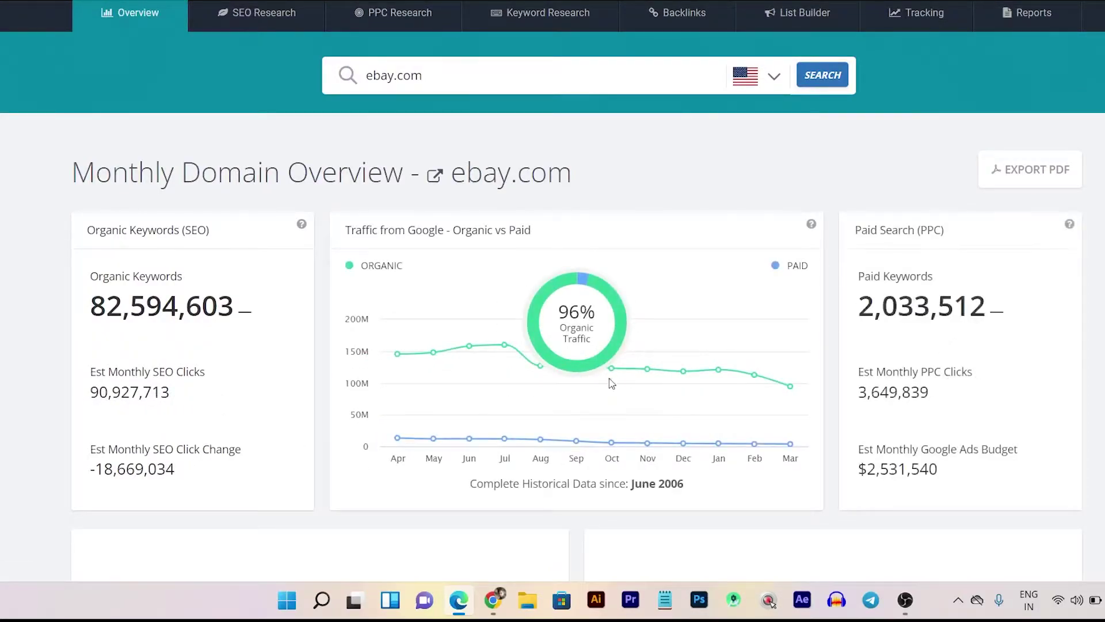
scroll(950, 234, down, 1)
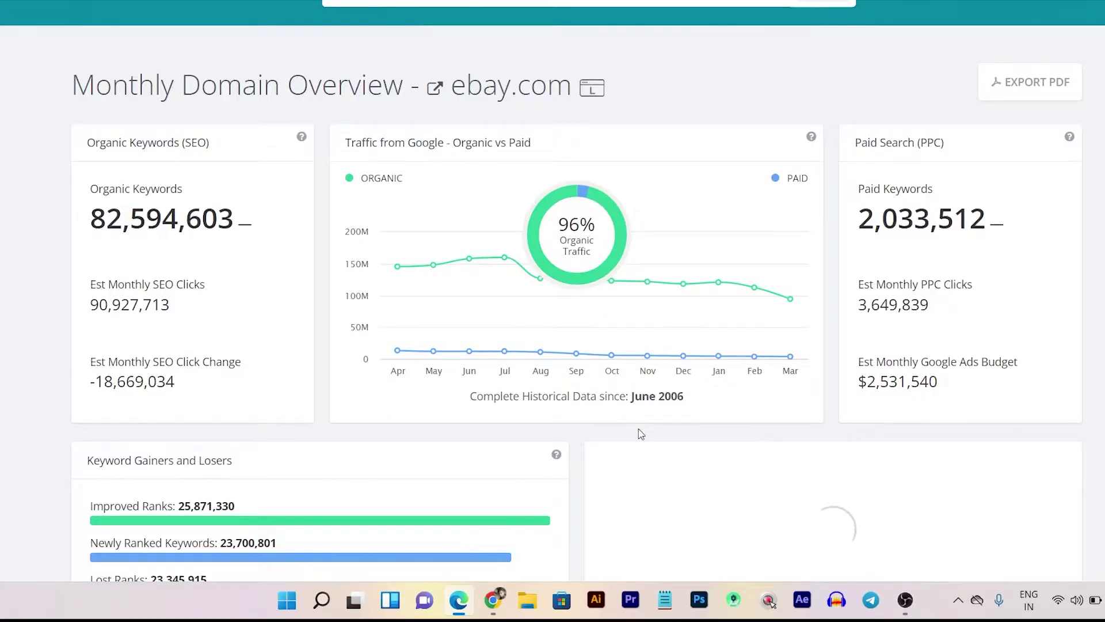
scroll(365, 257, up, 3)
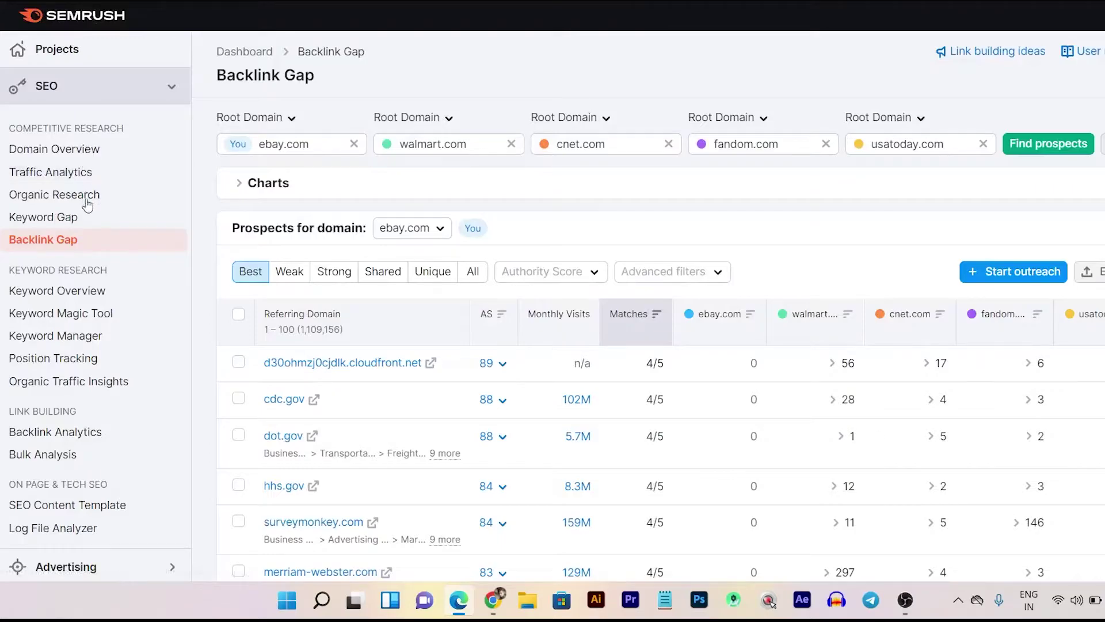
Switch to Semrush and view the list of tools in its Advertising category
click(134, 80)
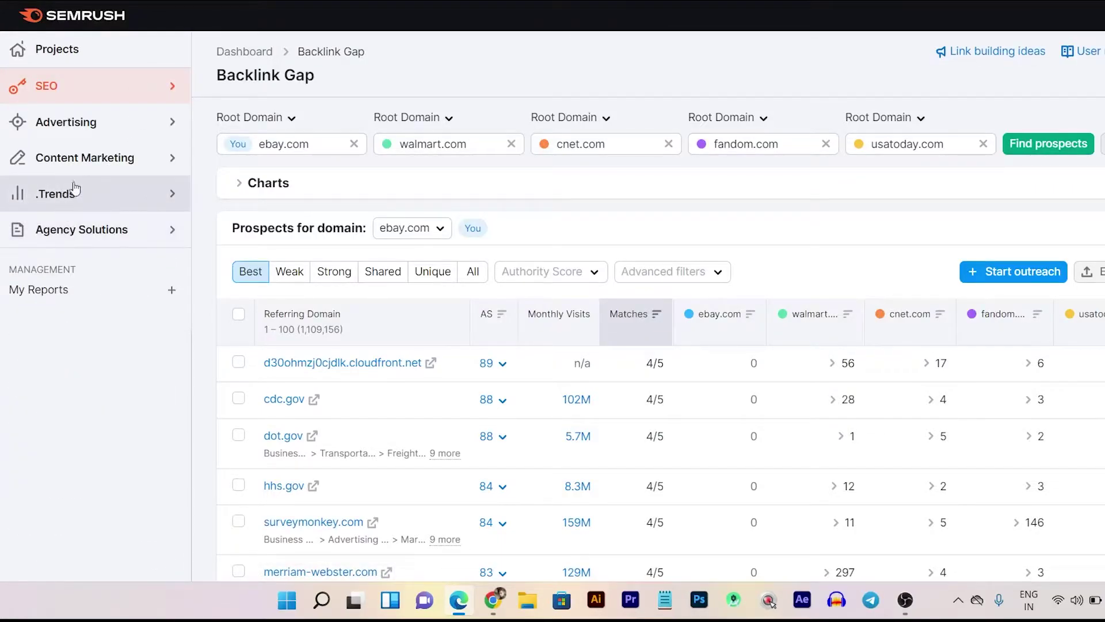
click(72, 122)
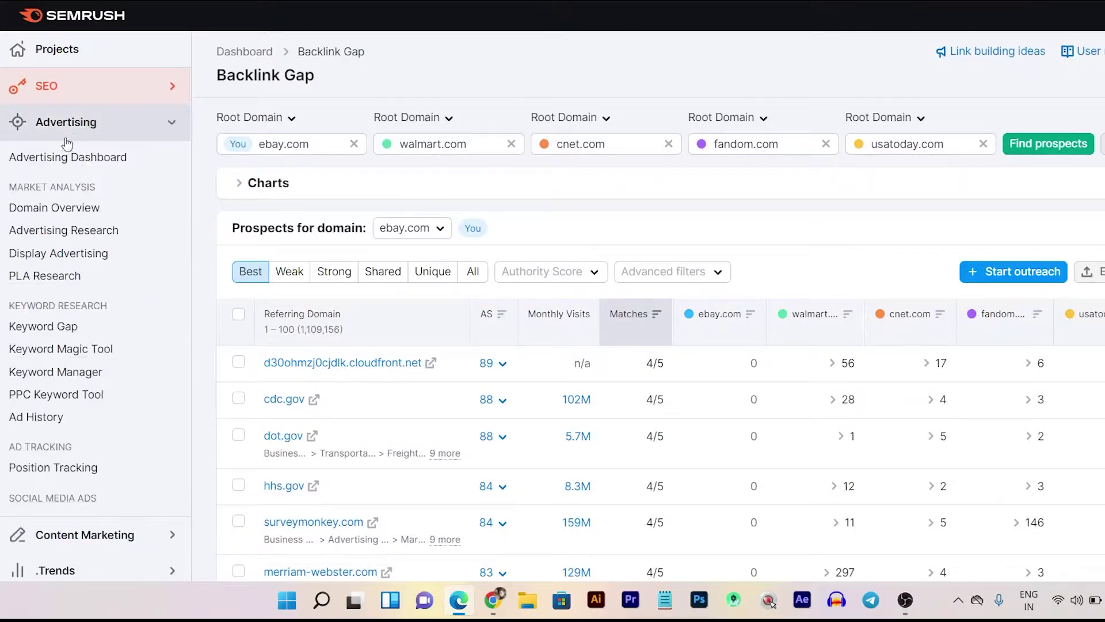
click(96, 210)
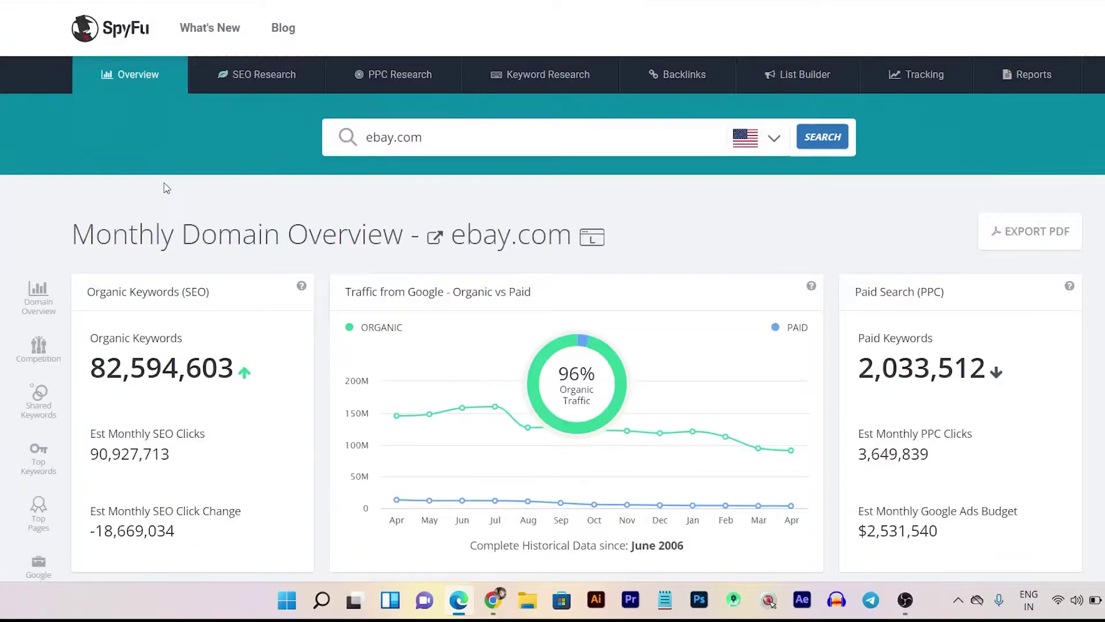
Return to SpyFu and go through the Competition, Top Keywords, Top Pages and Google Ads Advisor sections for ebay.com
scroll(144, 190, down, 2)
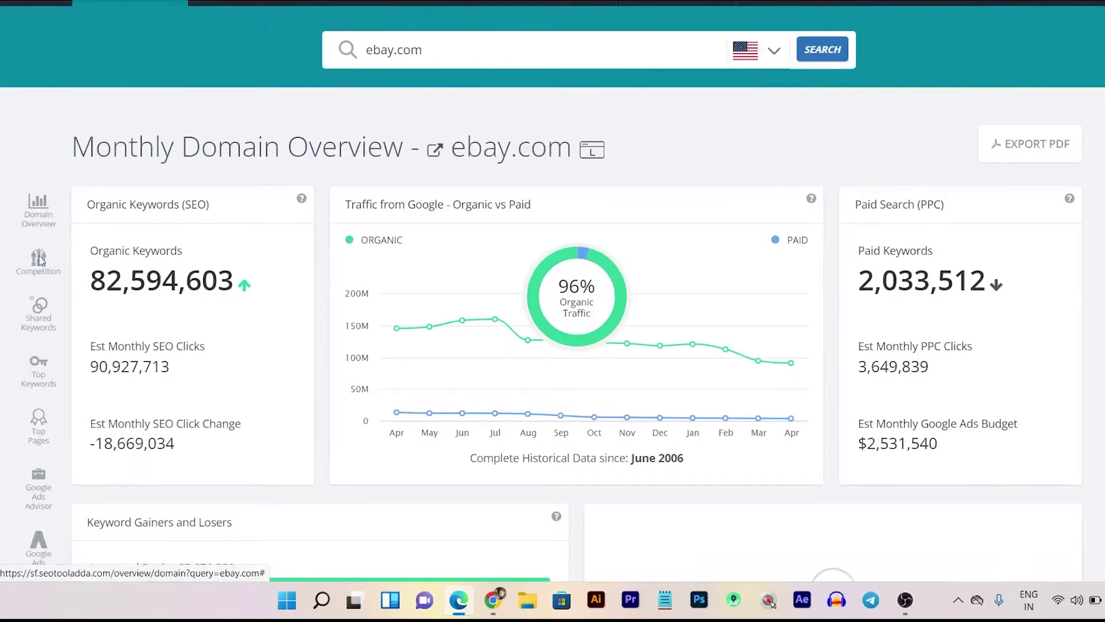
scroll(41, 248, down, 5)
scroll(40, 247, up, 5)
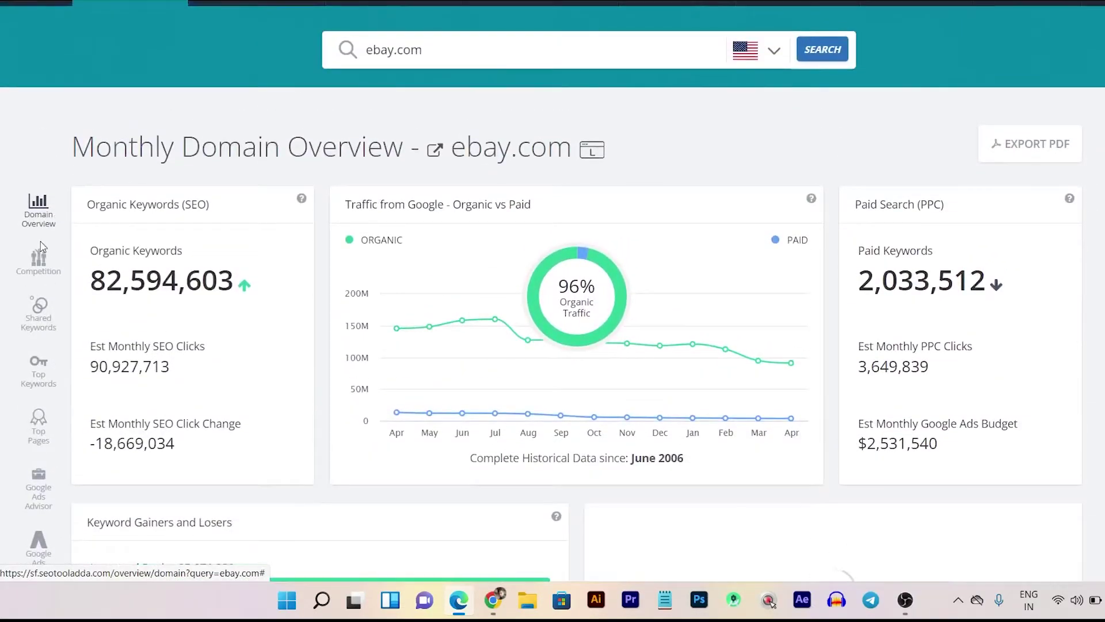
click(52, 278)
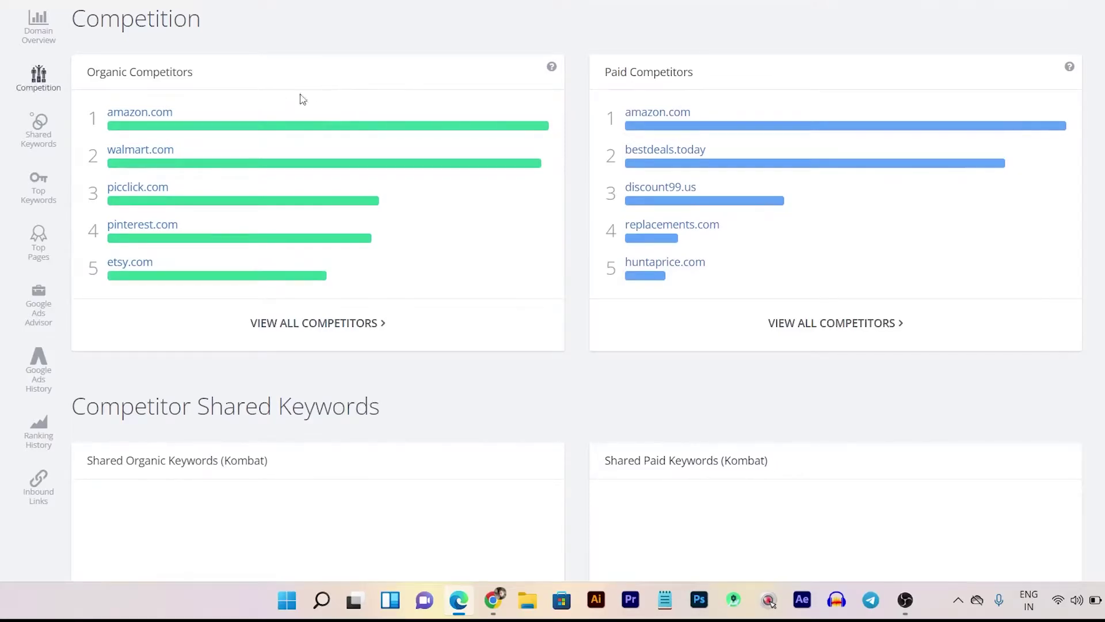
click(43, 199)
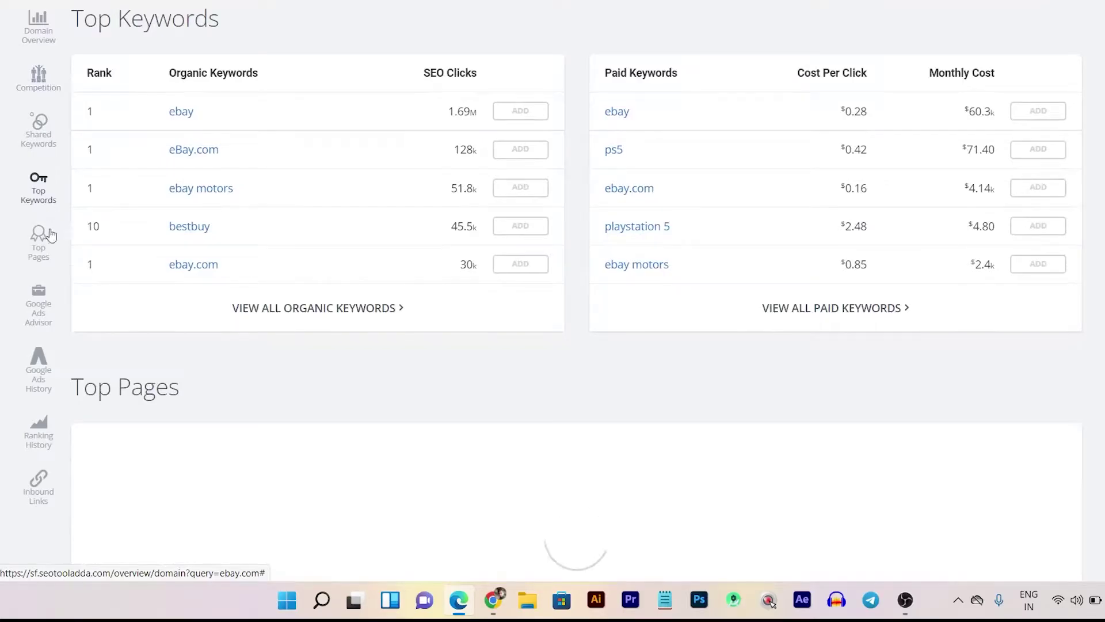
click(38, 247)
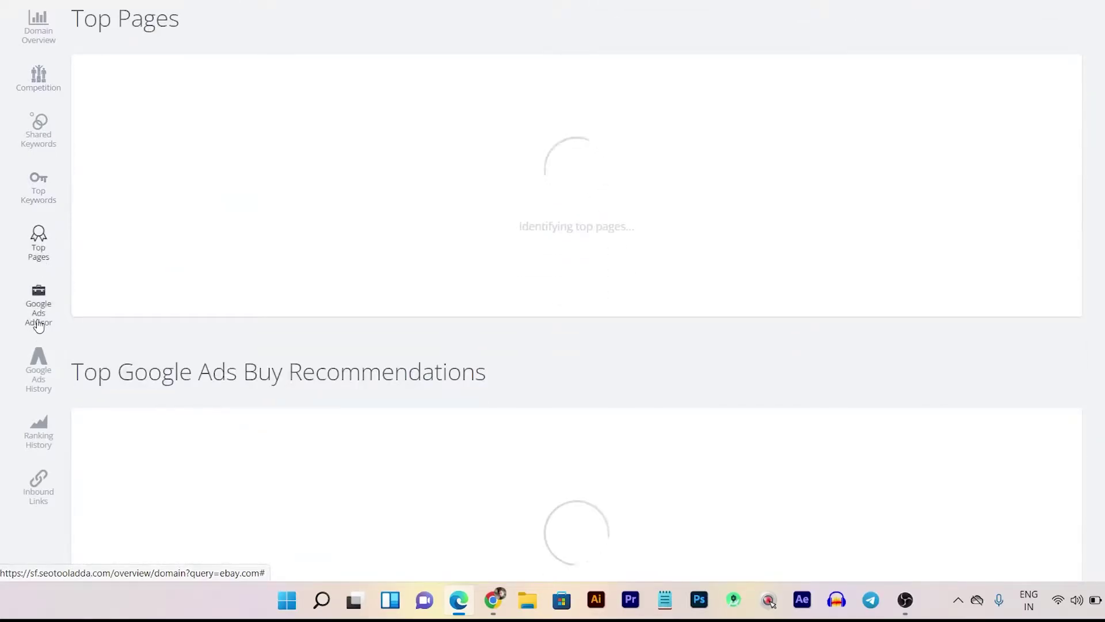
click(38, 313)
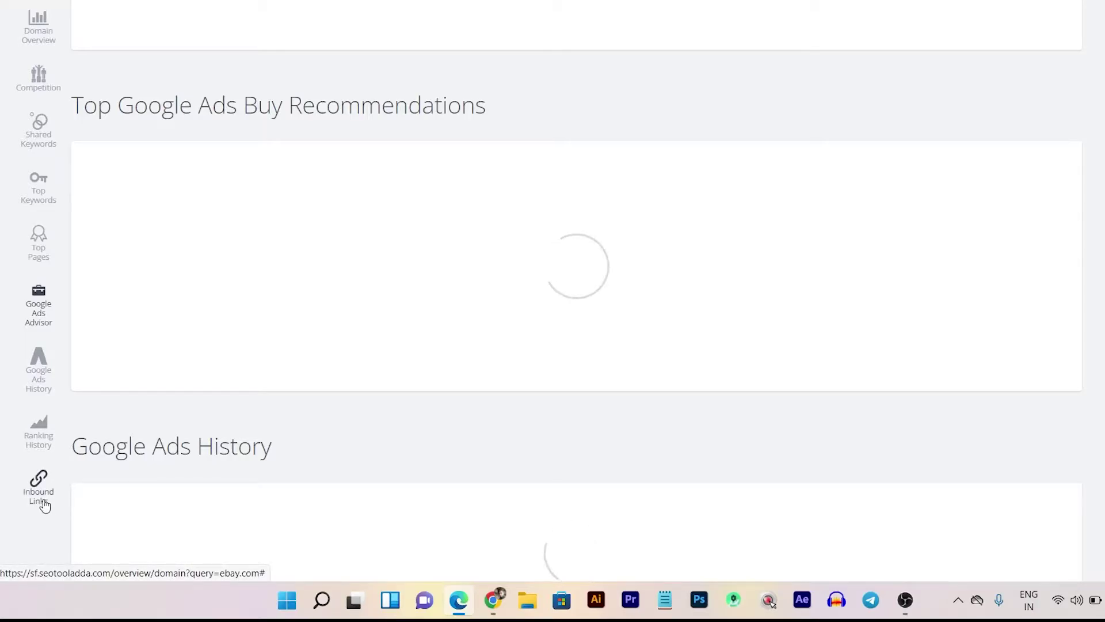
scroll(173, 345, up, 20)
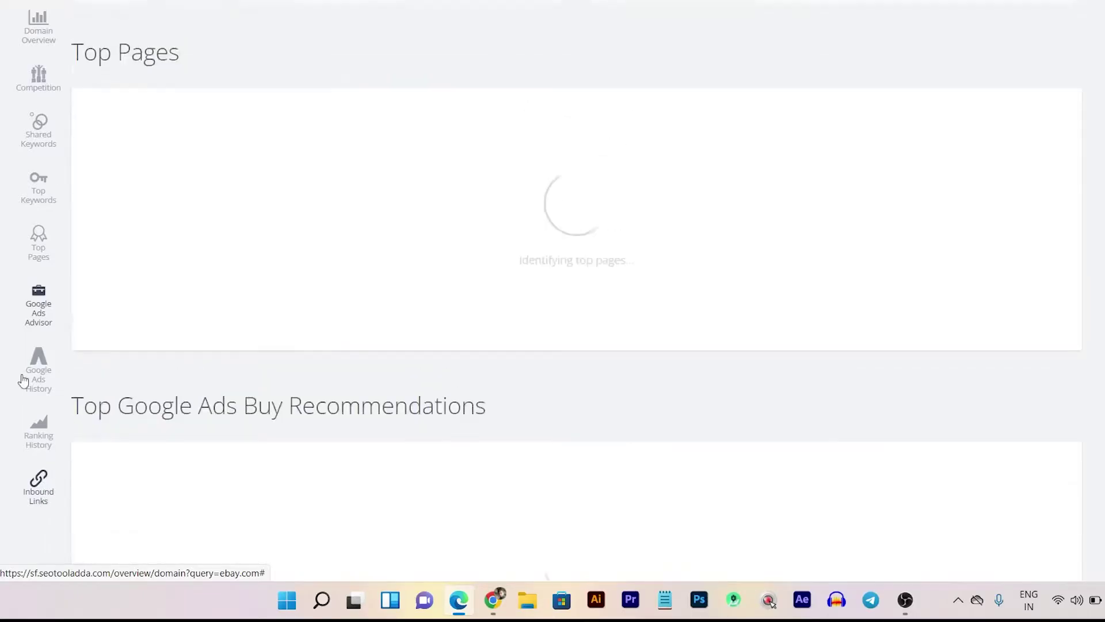
scroll(304, 270, up, 10)
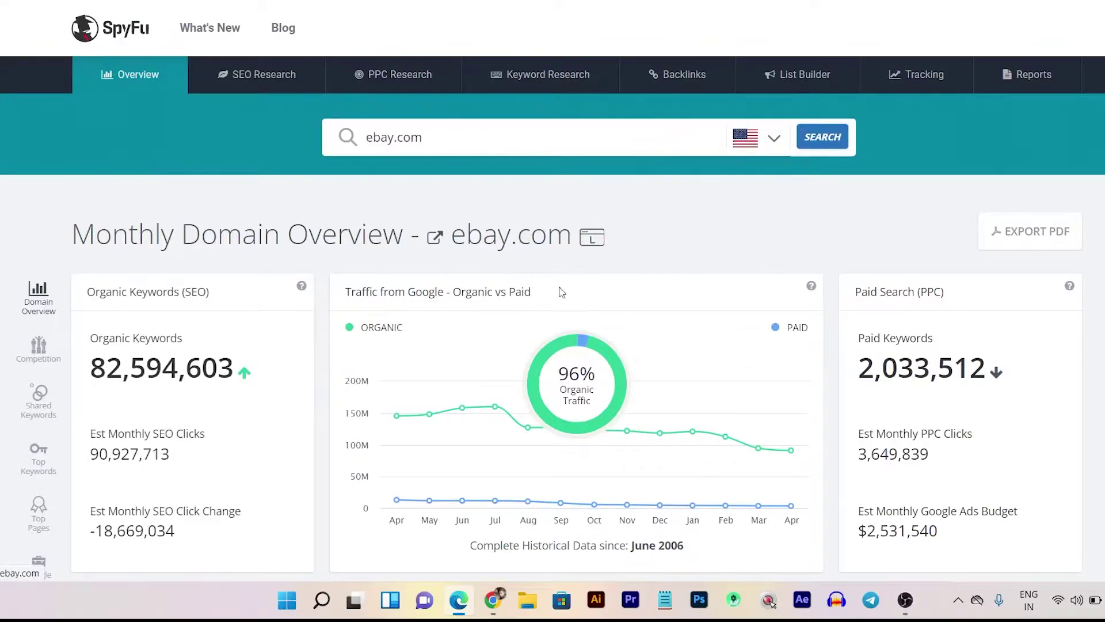
Look over the tools offered under SEO Research, PPC Research and Keyword Research in SpyFu
mouse_move(230, 91)
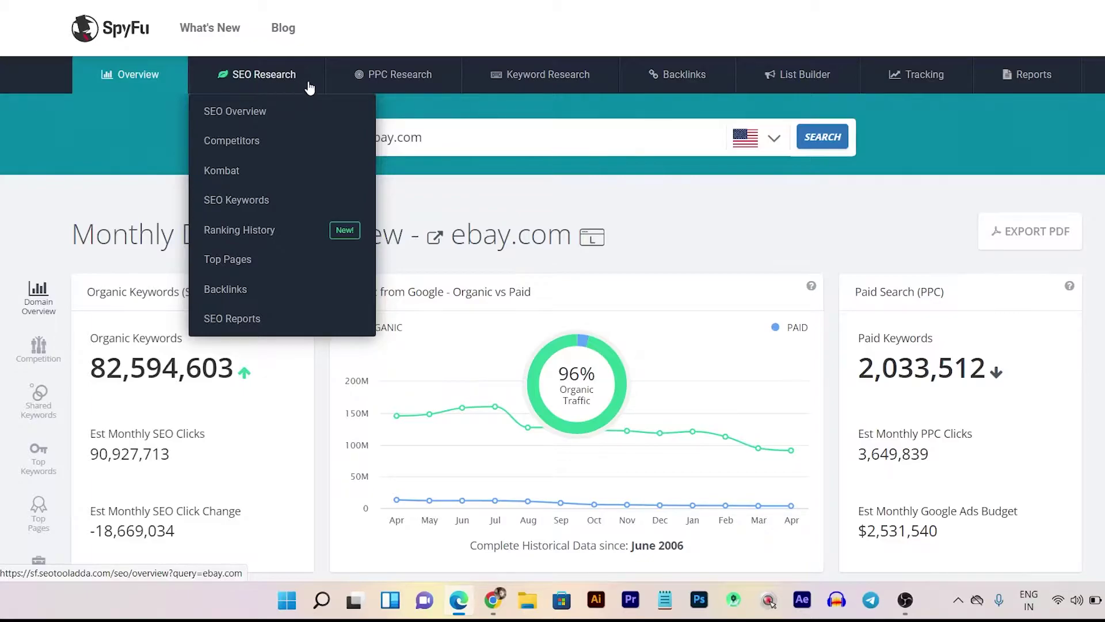
mouse_move(401, 84)
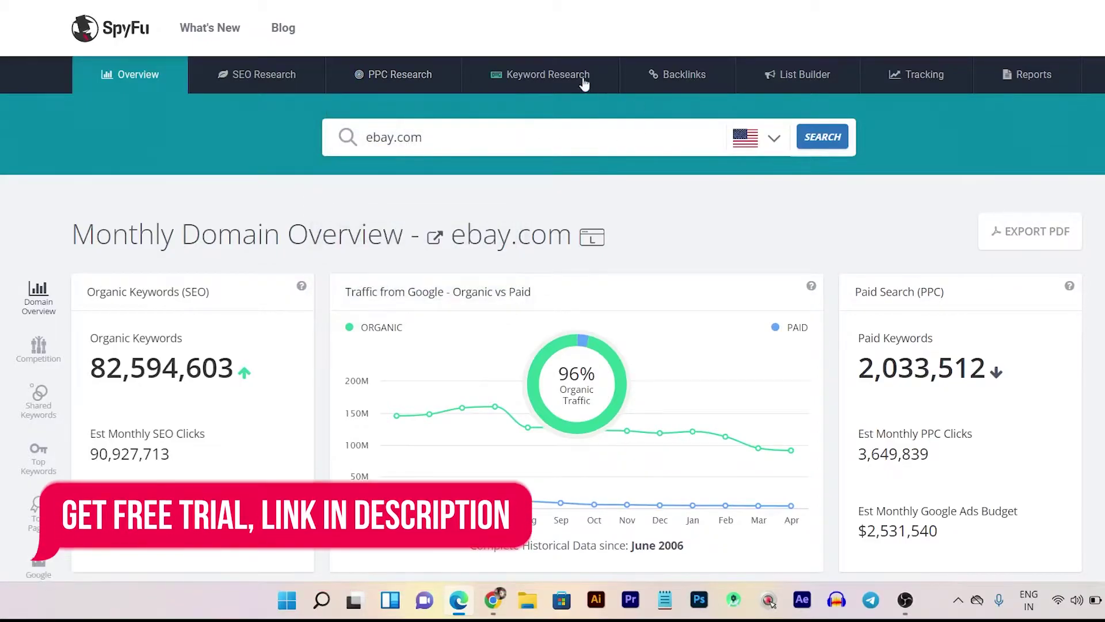
mouse_move(591, 81)
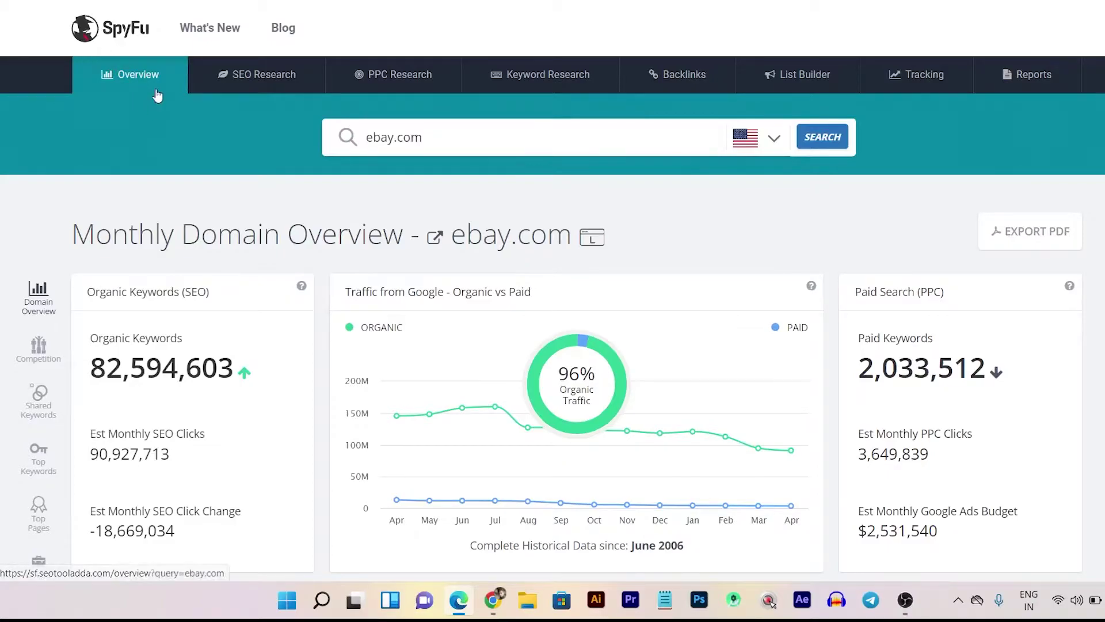
scroll(156, 116, down, 2)
scroll(154, 130, up, 2)
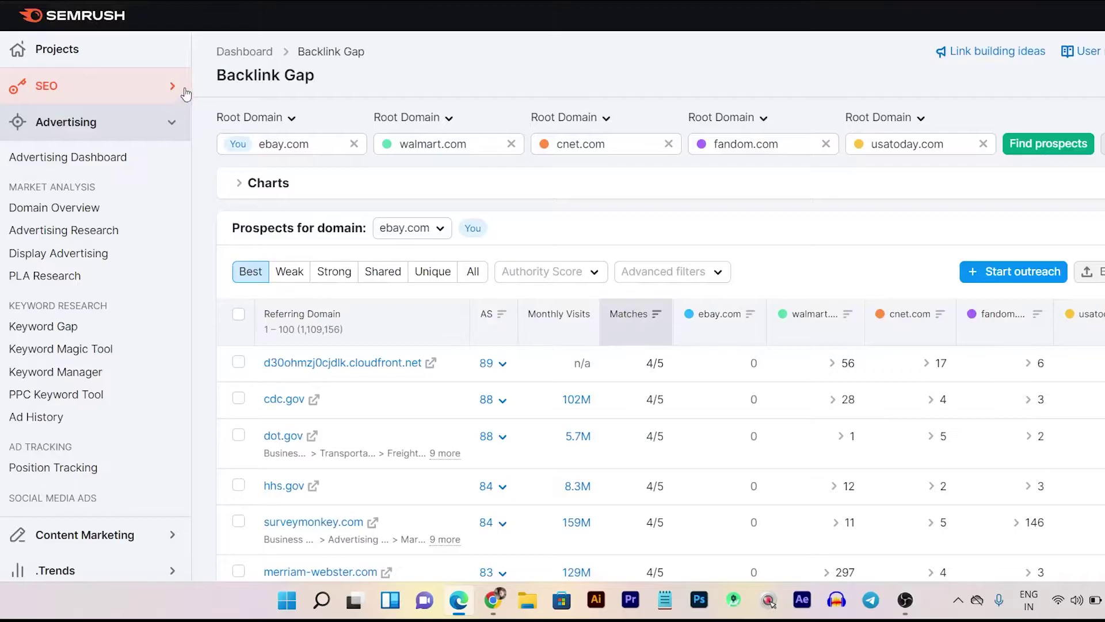
Switch to Semrush and look over its Advertising tools and the remaining tool categories
scroll(213, 115, down, 4)
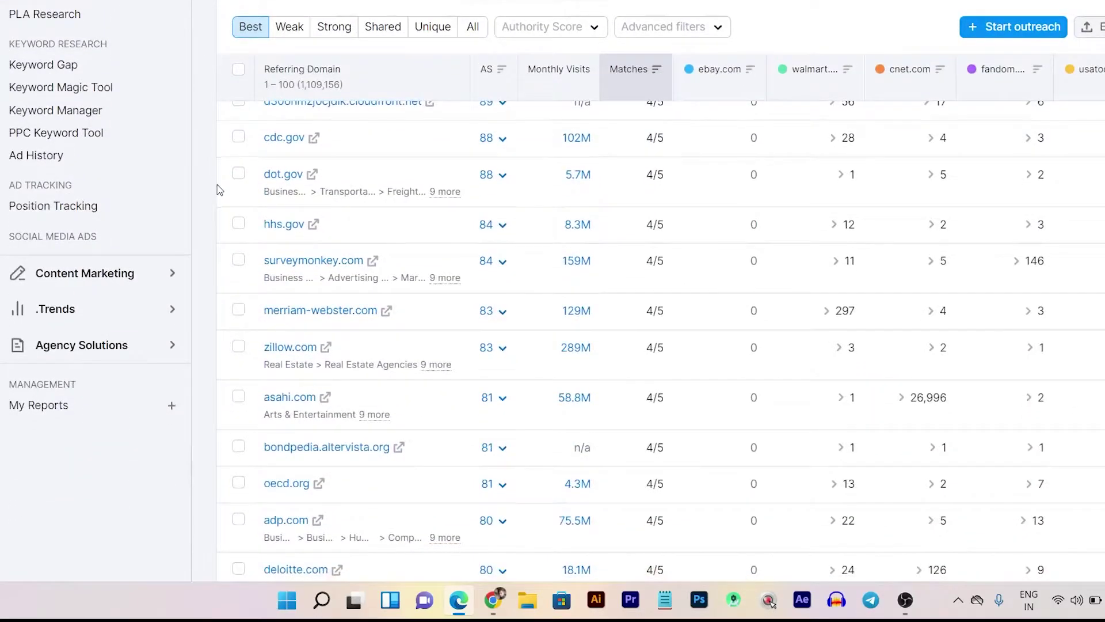
scroll(217, 185, up, 4)
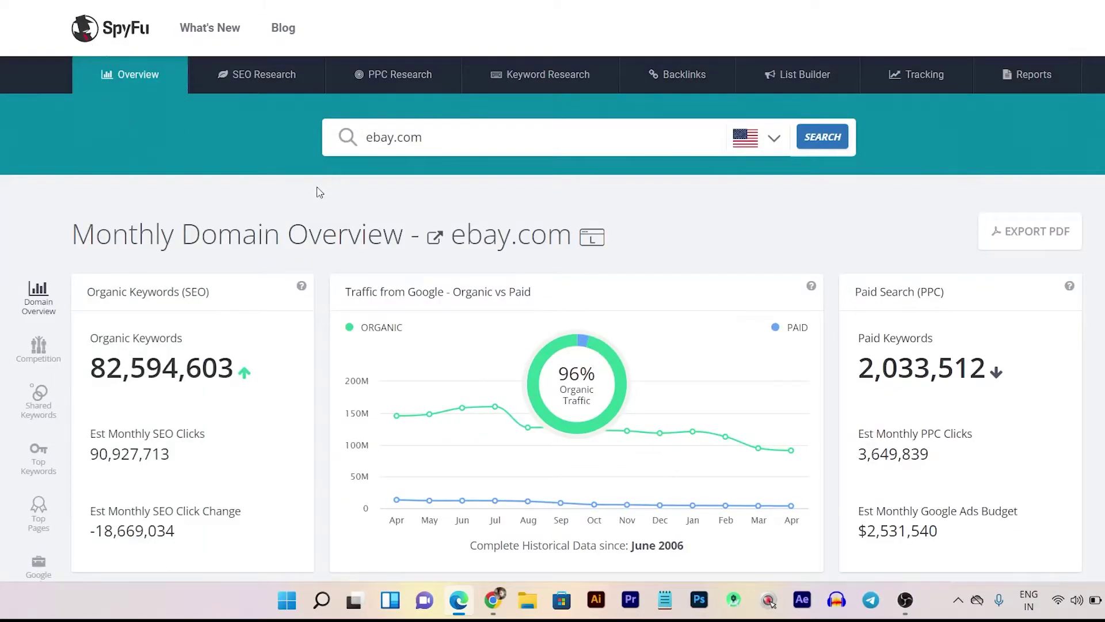
Return to SpyFu and examine ebay.com's keyword changes, competitors, shared keywords, top pages and Google Ads buy recommendations
scroll(332, 294, down, 18)
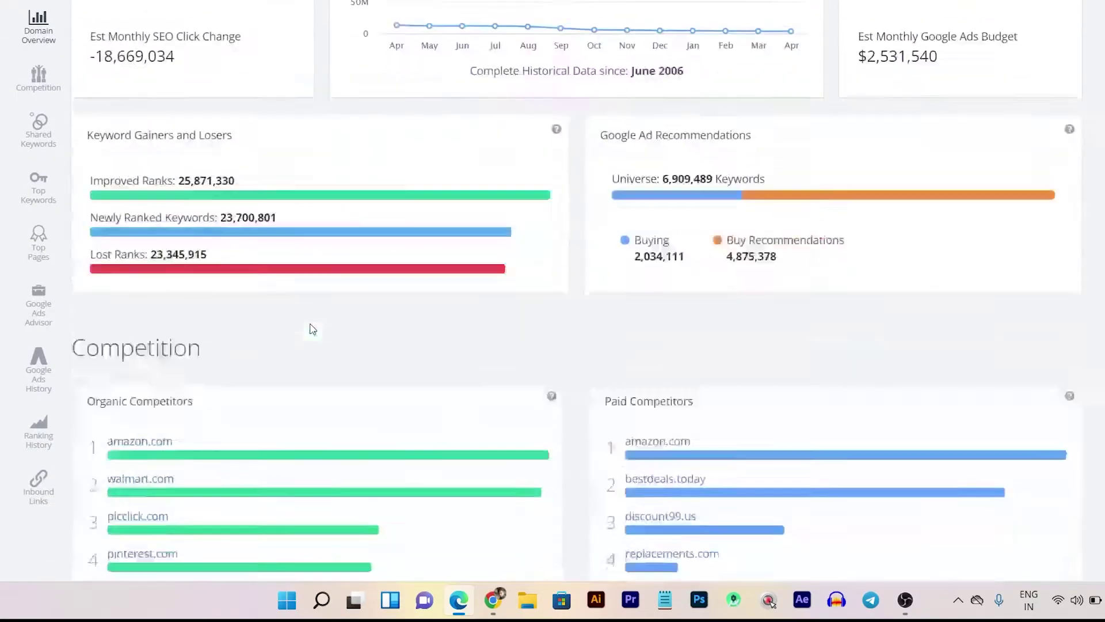
scroll(576, 259, down, 15)
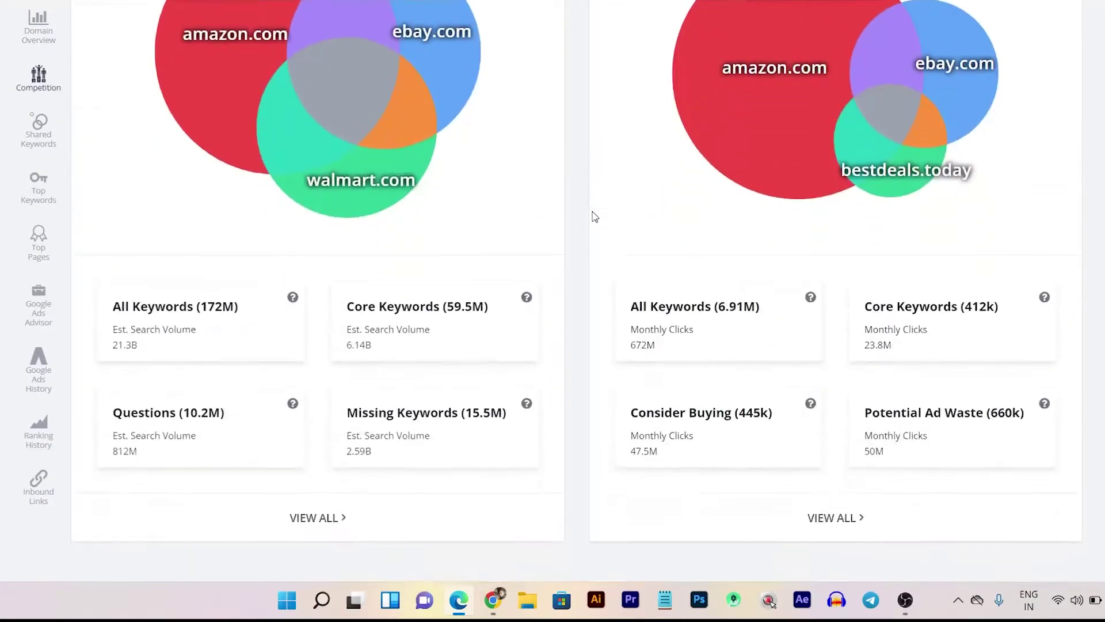
scroll(576, 311, down, 6)
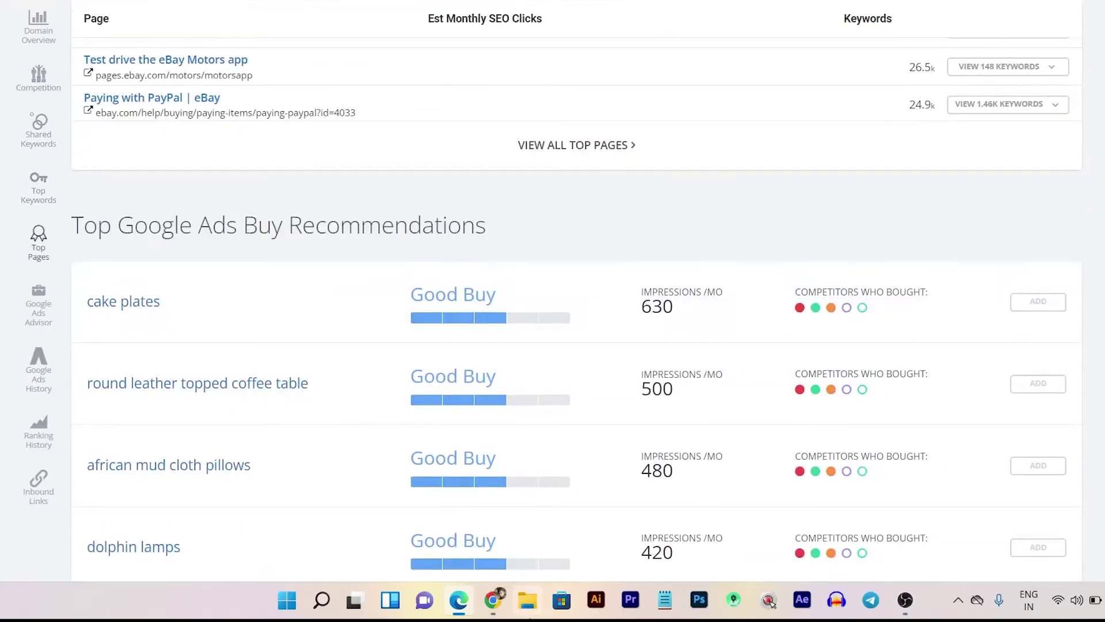
scroll(420, 411, up, 10)
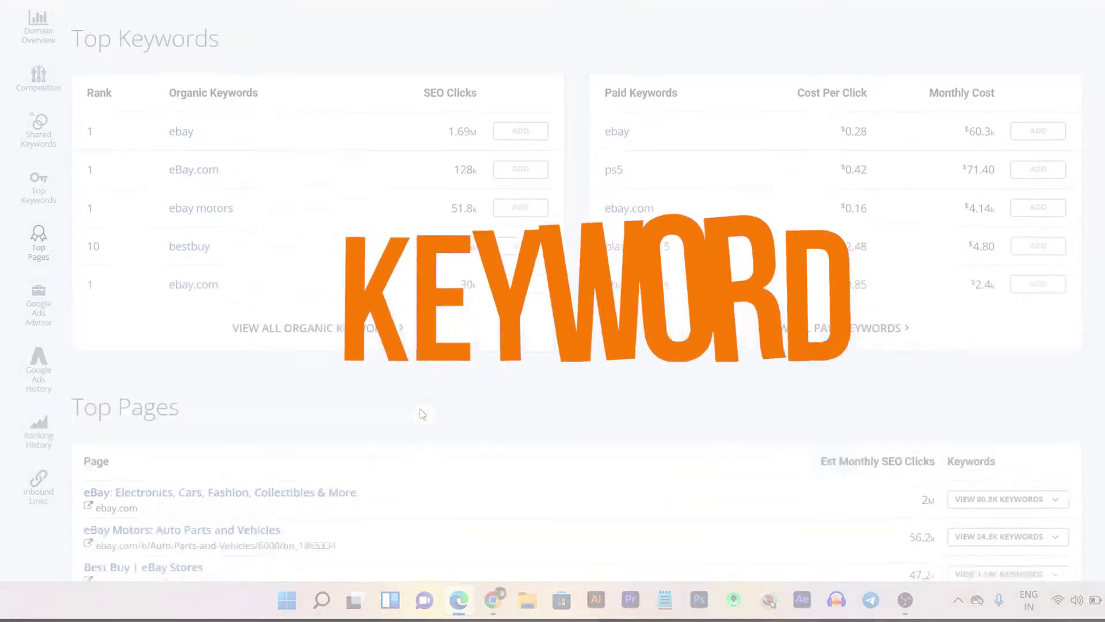
scroll(302, 103, up, 12)
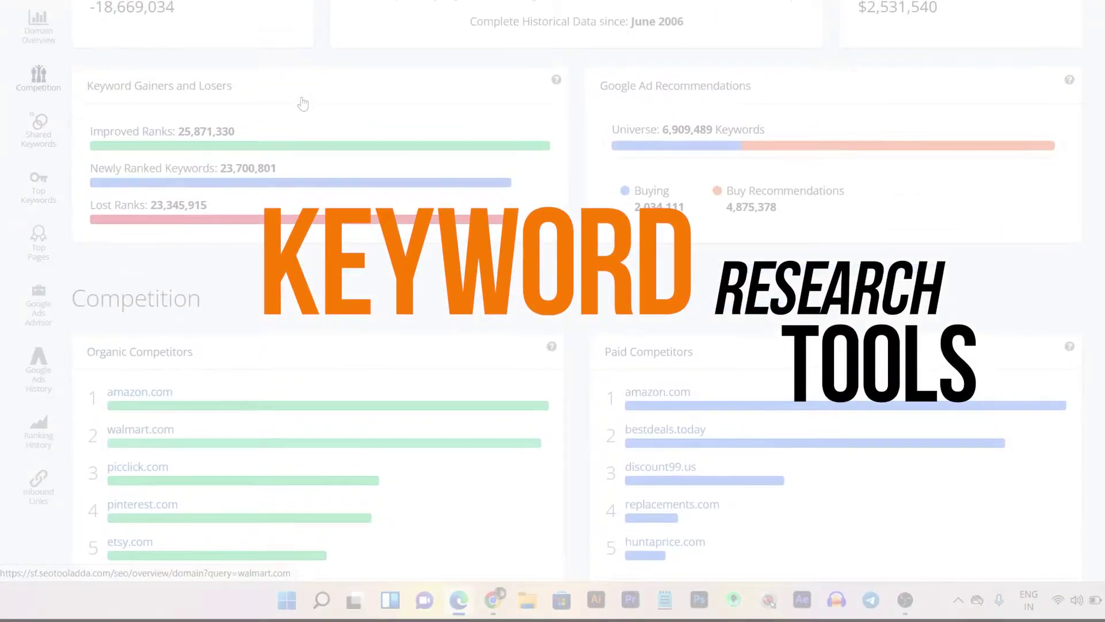
scroll(302, 103, up, 3)
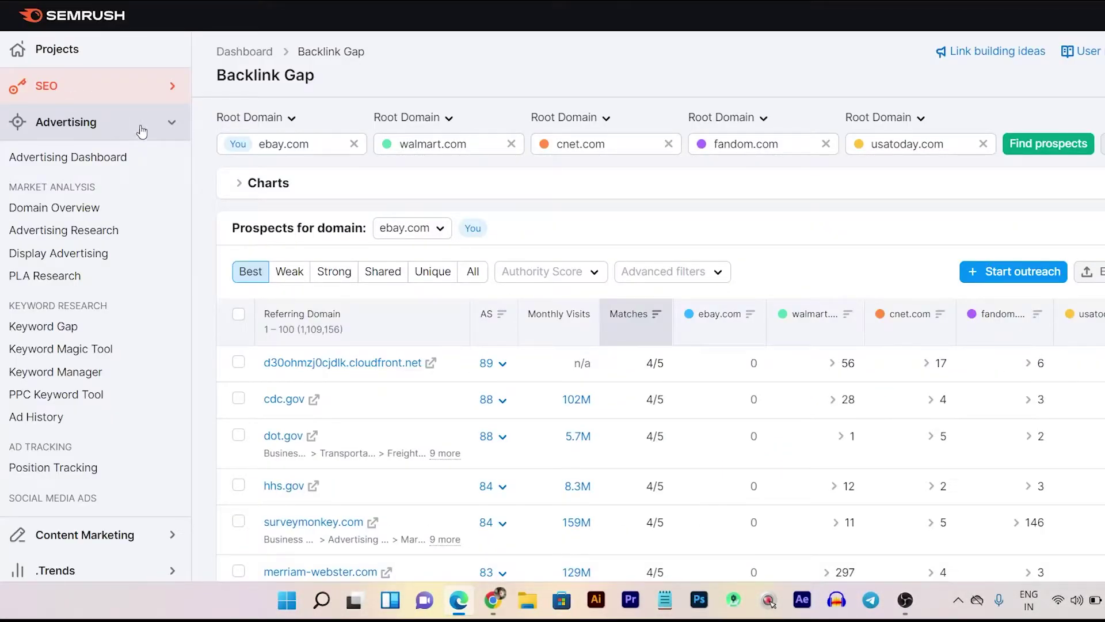
Switch to Semrush's SEO toolkit and open the Keyword Overview report
click(92, 87)
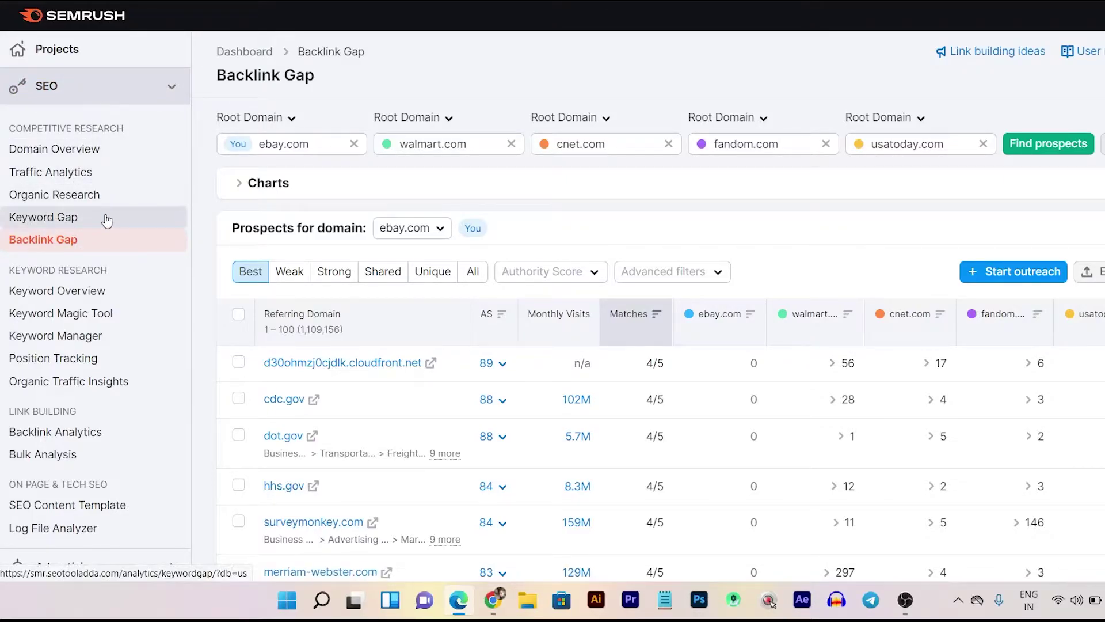
scroll(107, 221, down, 2)
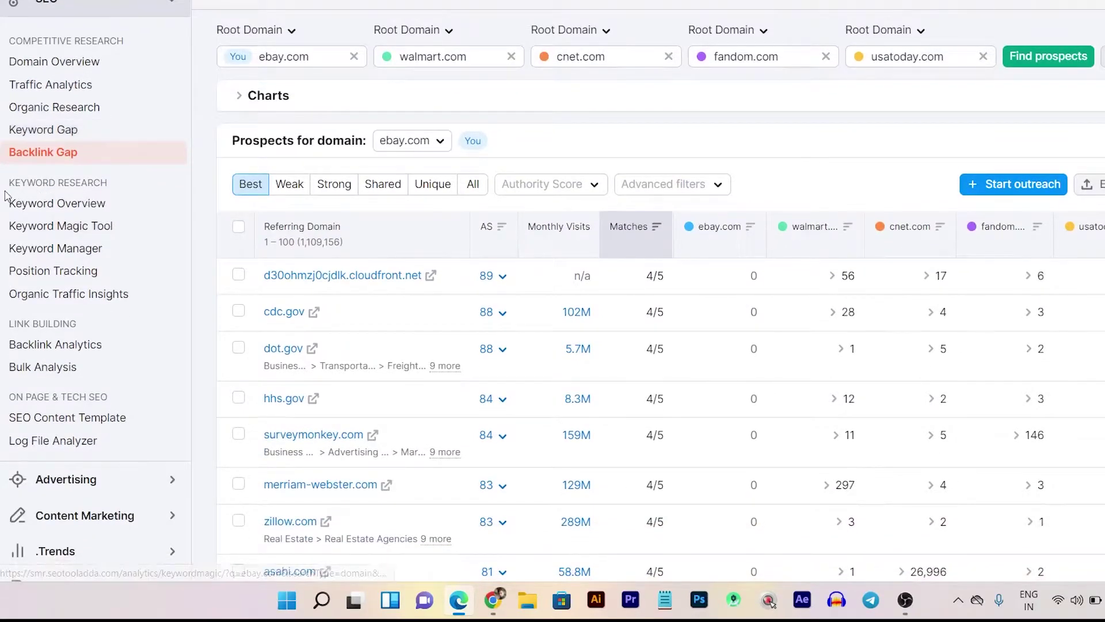
click(80, 211)
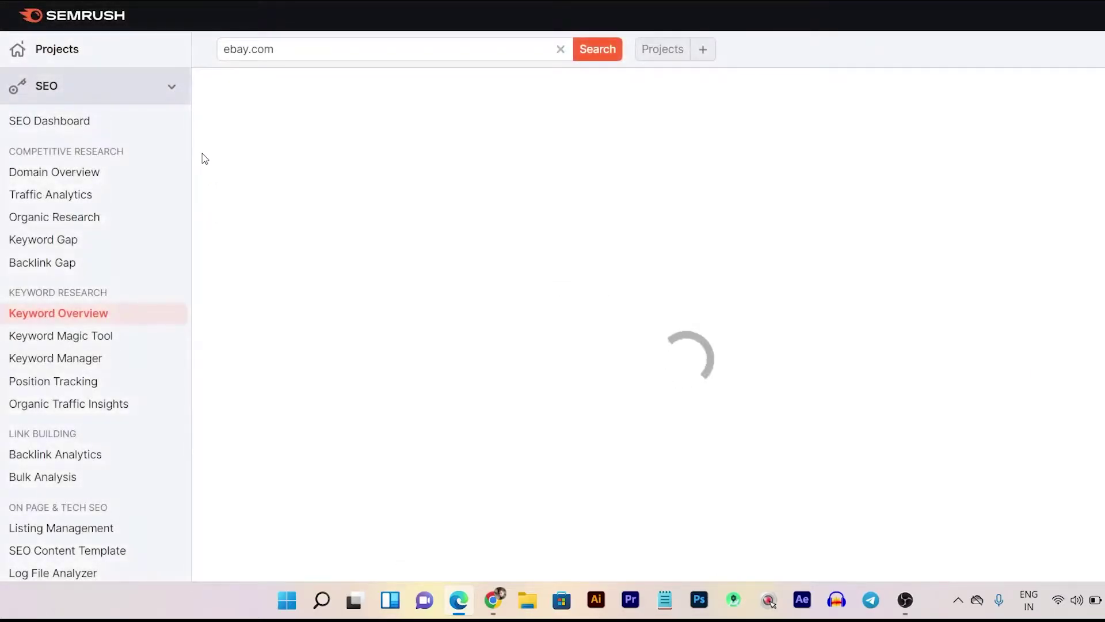
Replace ebay.com with the keyword "running shoes" and run the Keyword Overview search
click(285, 52)
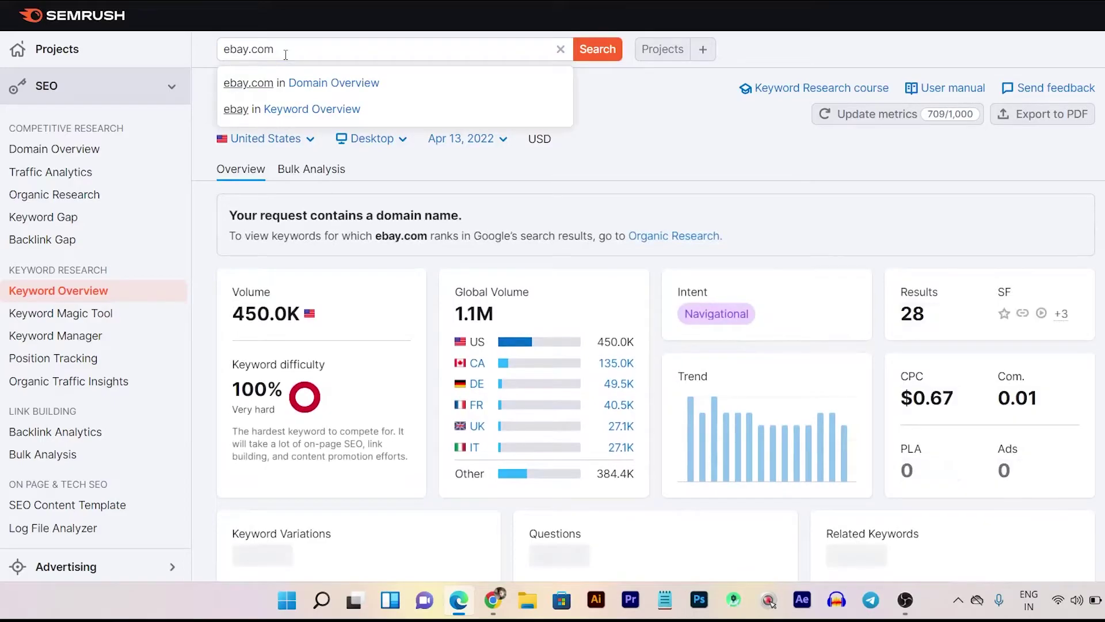
drag(290, 46, 221, 51)
key(BackSpace)
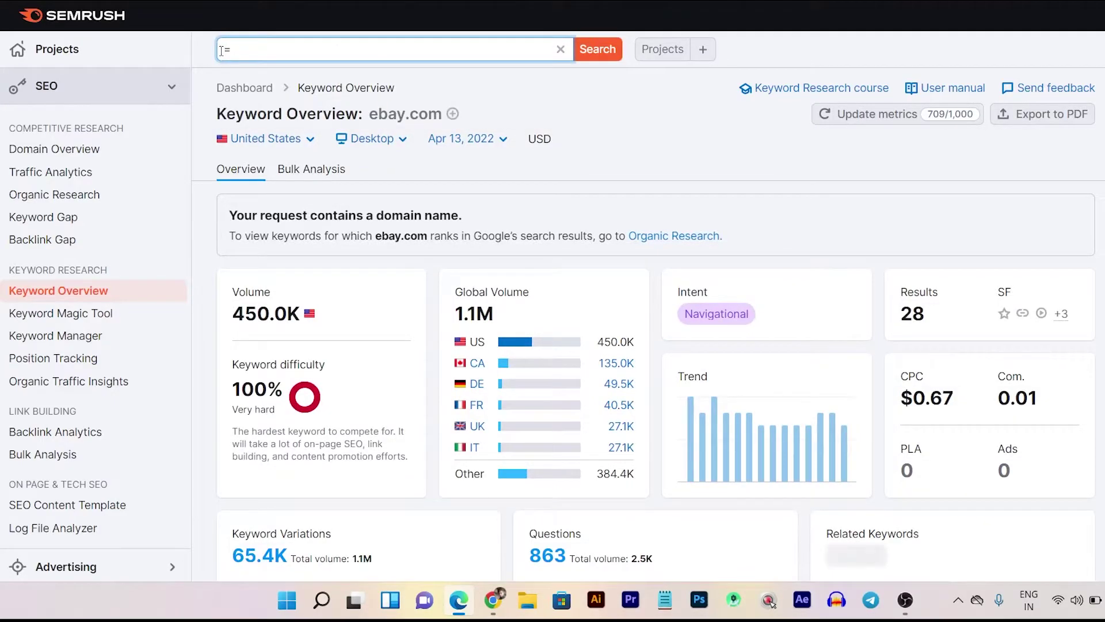
text(running shoes)
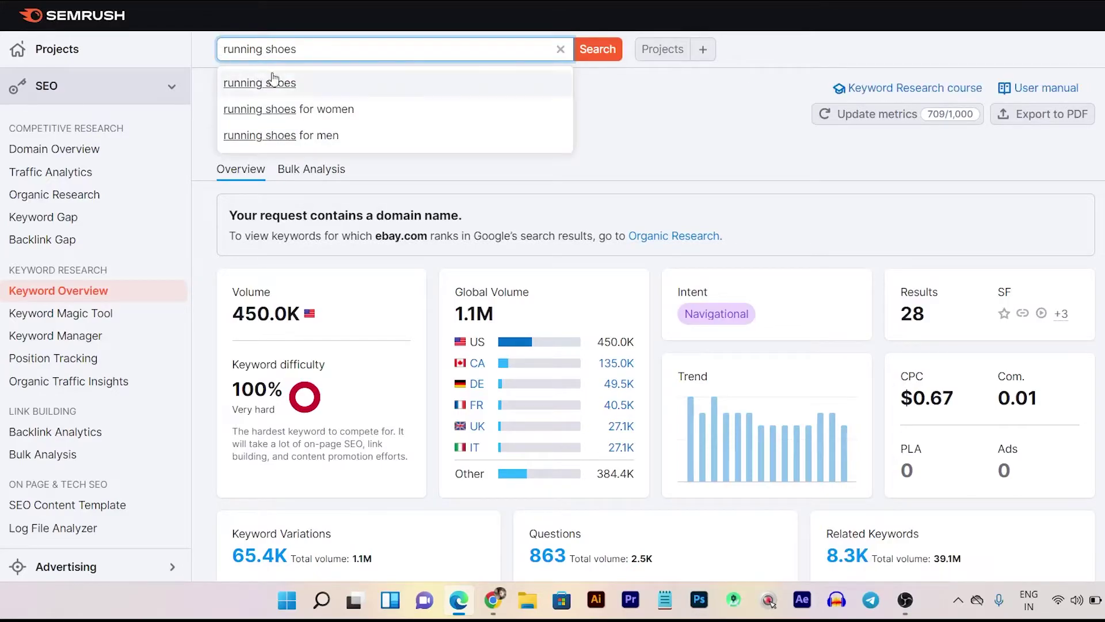
click(271, 83)
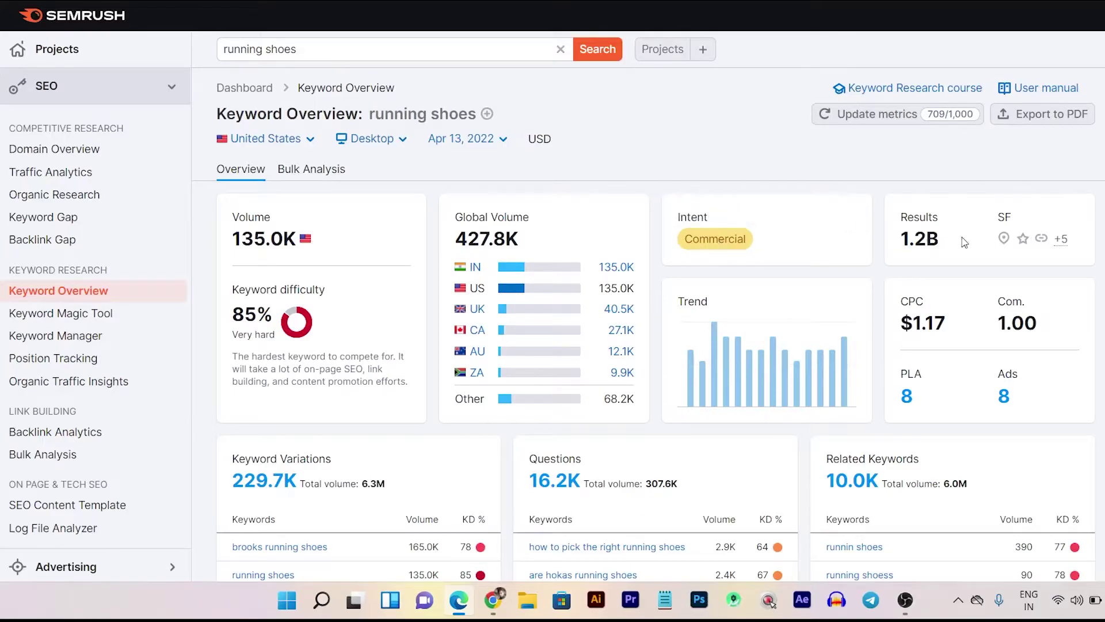
Examine the running shoes overview: volume, difficulty, keyword variations, questions, related keywords, SERP analysis, PLA and ad copies, and ad history
scroll(697, 328, down, 3)
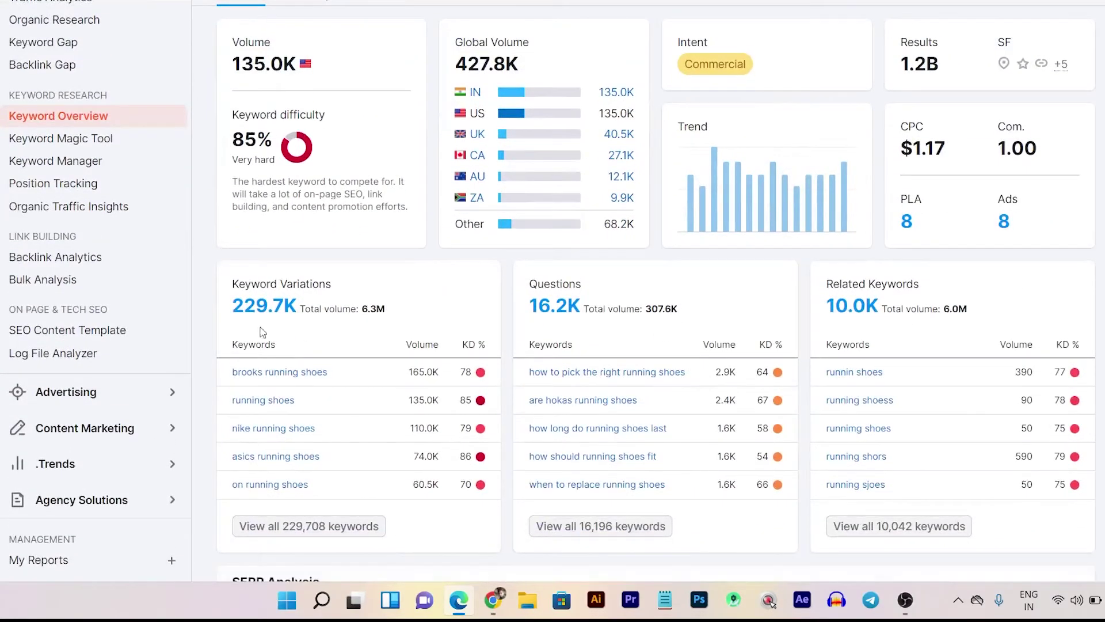
scroll(616, 301, down, 2)
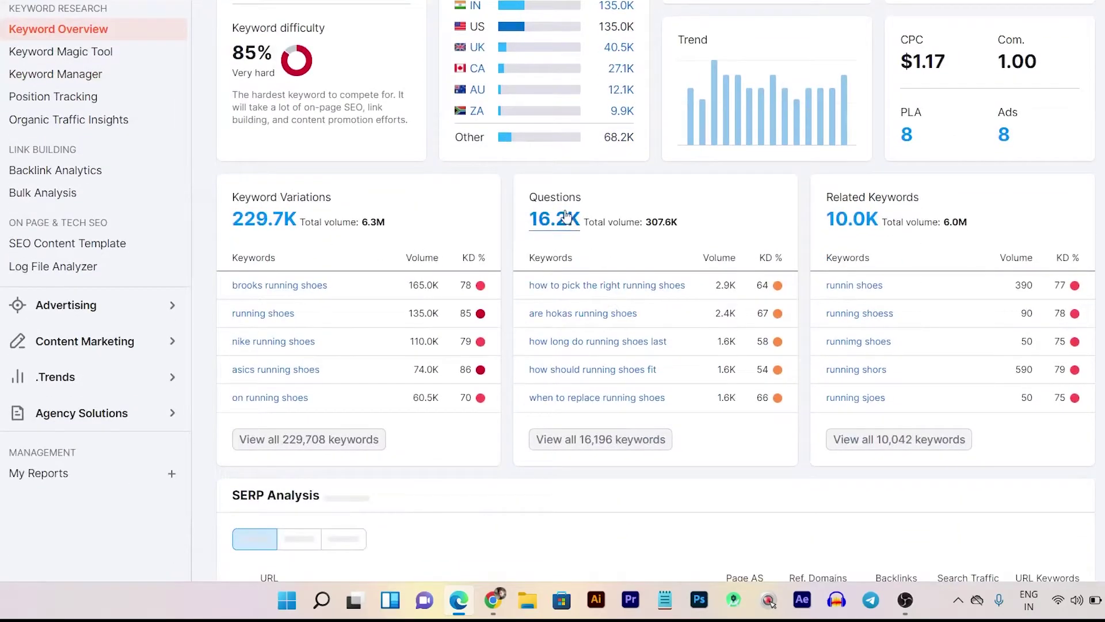
scroll(864, 210, down, 3)
scroll(891, 212, down, 5)
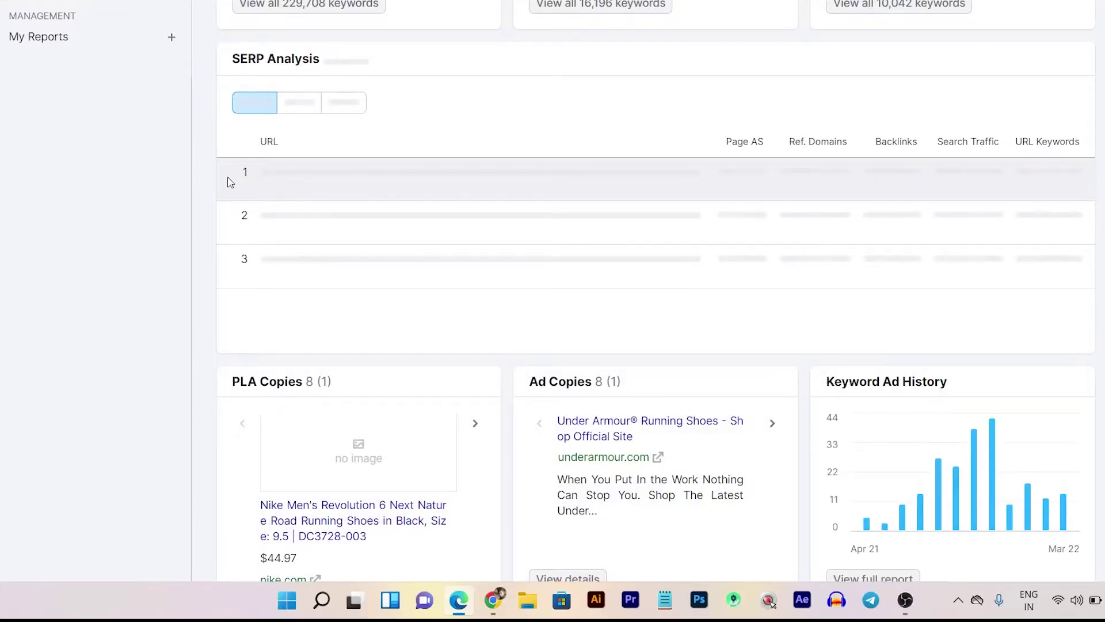
scroll(542, 231, down, 5)
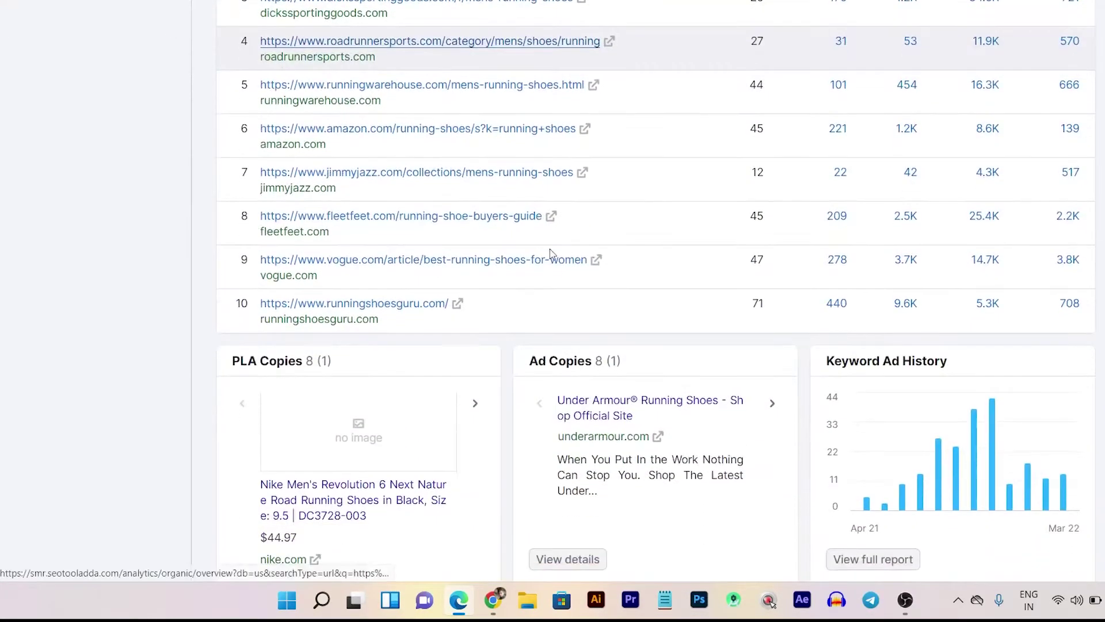
scroll(550, 253, up, 12)
scroll(464, 257, down, 6)
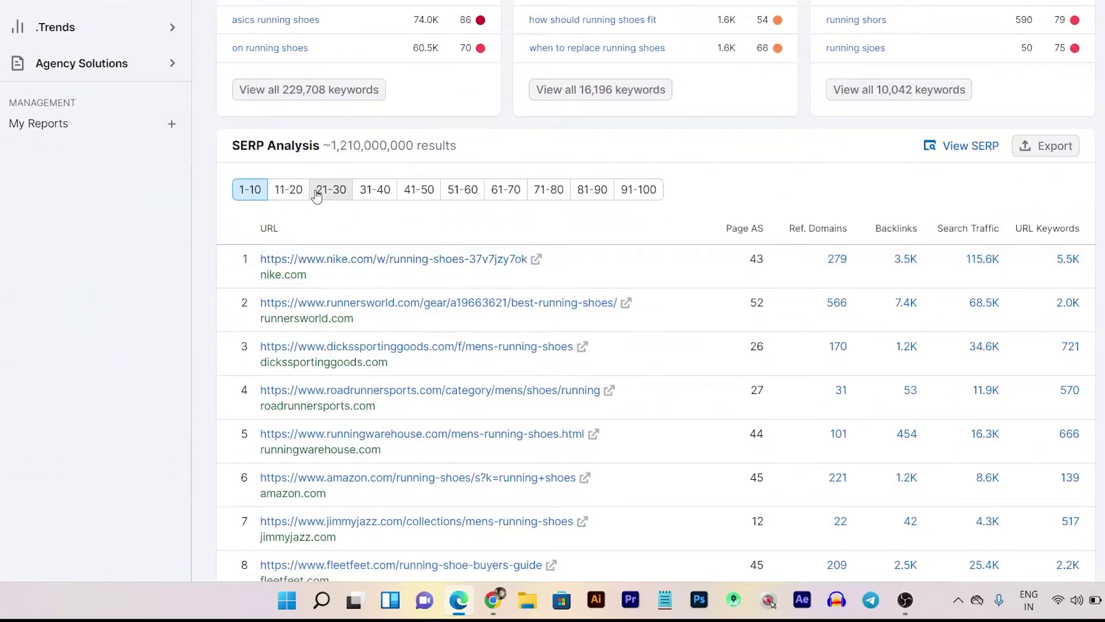
scroll(316, 196, down, 10)
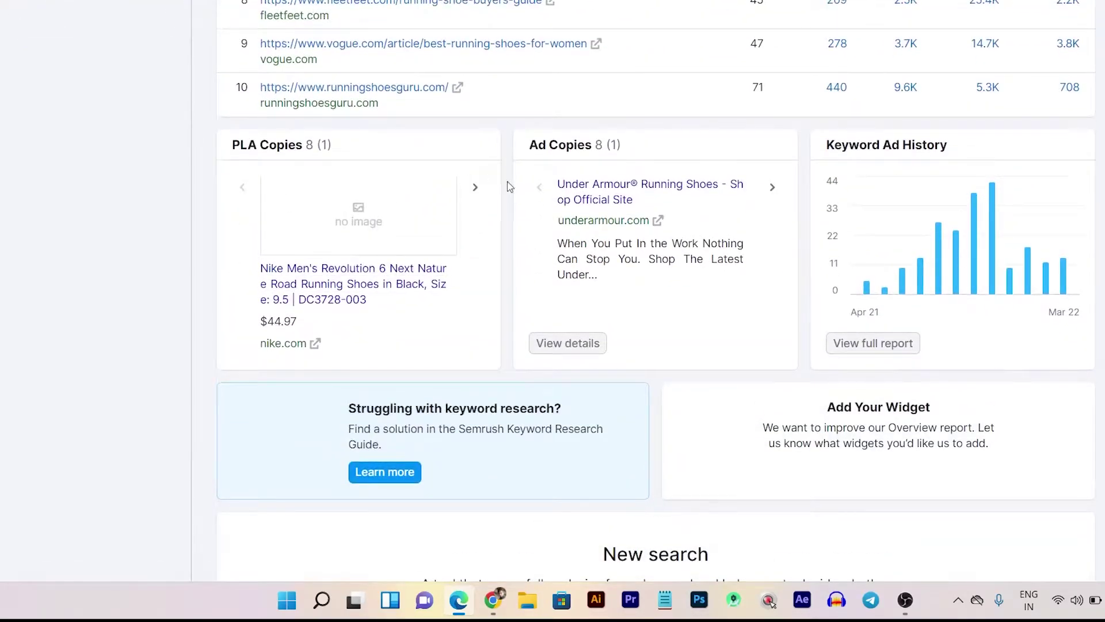
scroll(793, 188, down, 4)
scroll(918, 181, up, 5)
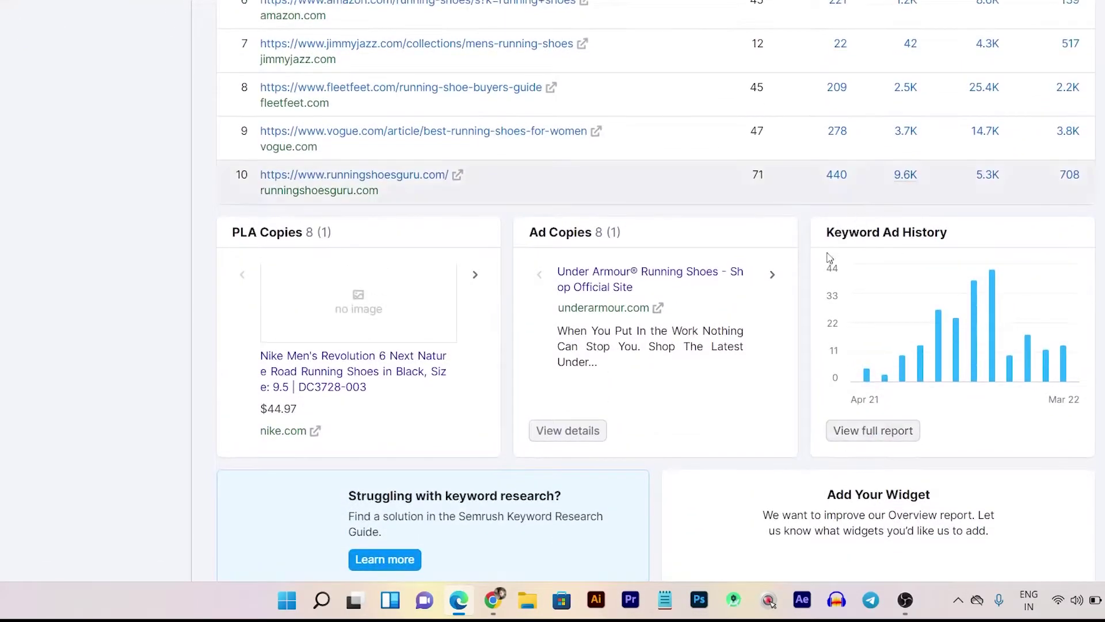
scroll(1000, 291, down, 4)
scroll(718, 339, up, 20)
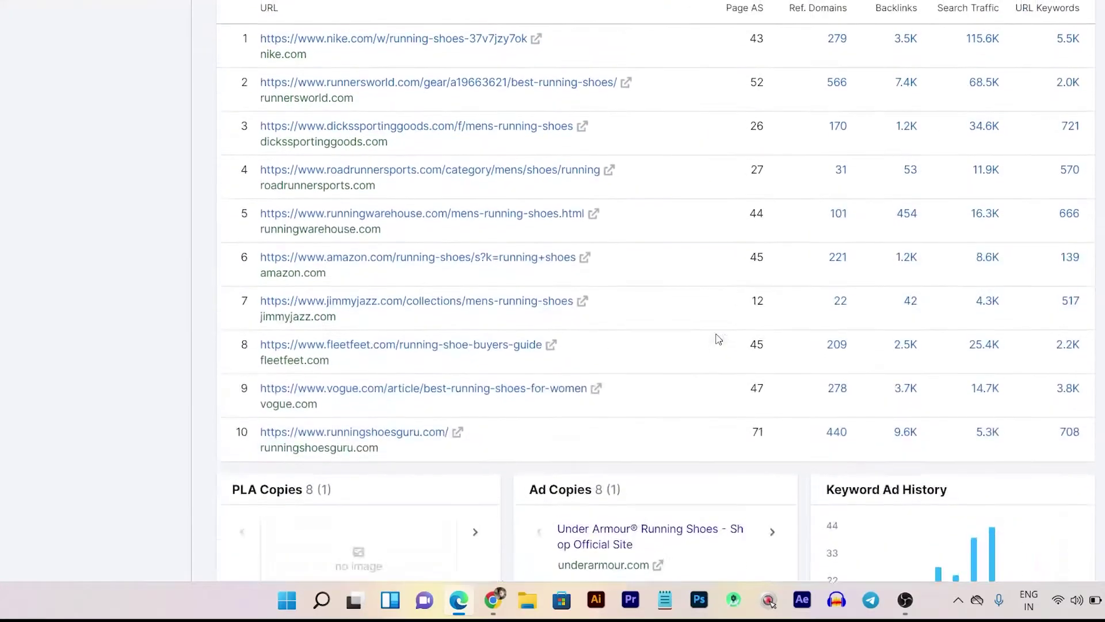
scroll(450, 342, down, 1)
scroll(450, 342, down, 2)
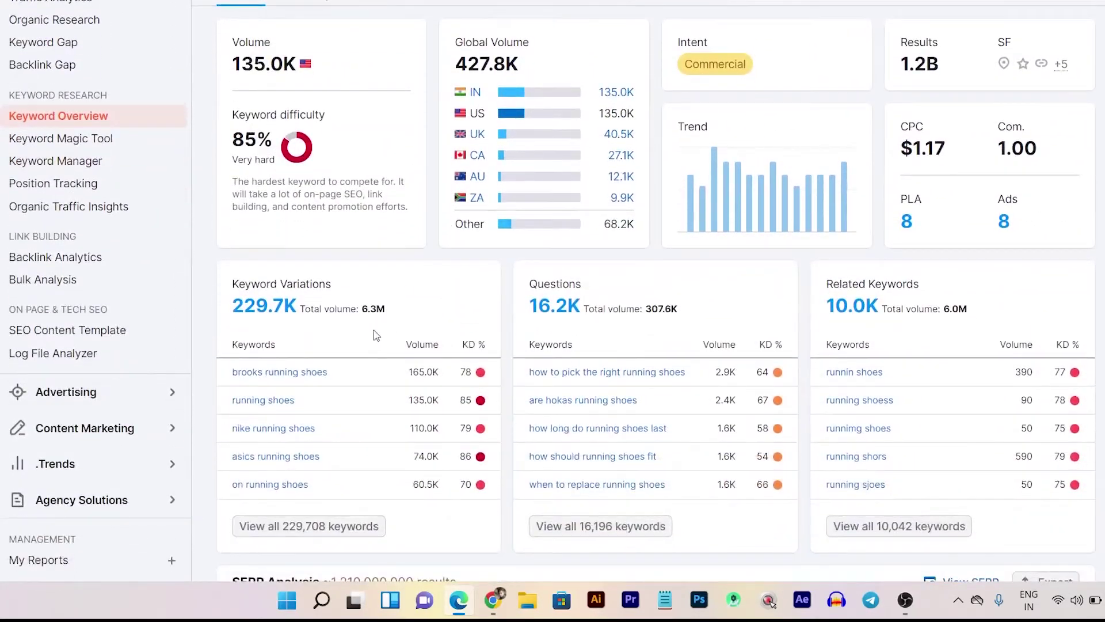
scroll(452, 240, up, 3)
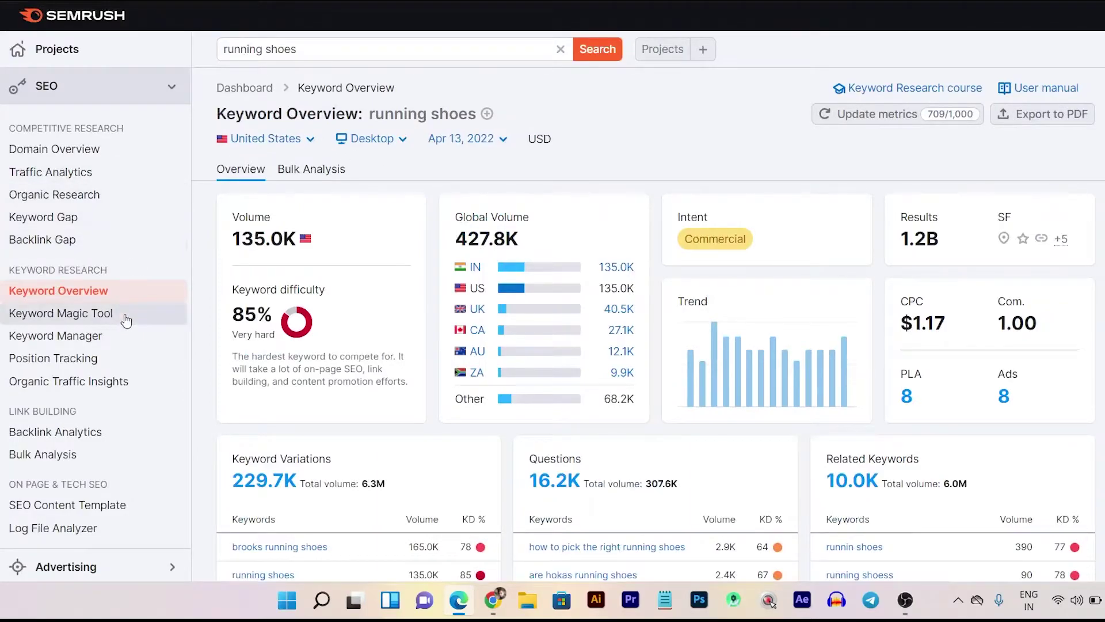
Open the full list of keyword variations for running shoes in the Keyword Magic Tool
scroll(403, 346, down, 6)
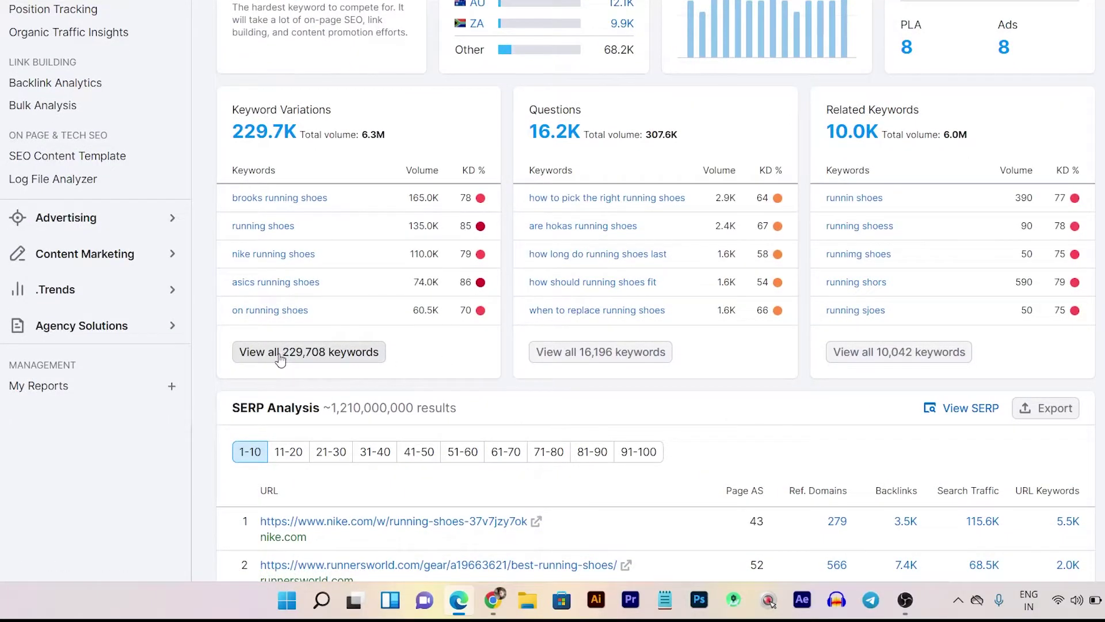
click(331, 359)
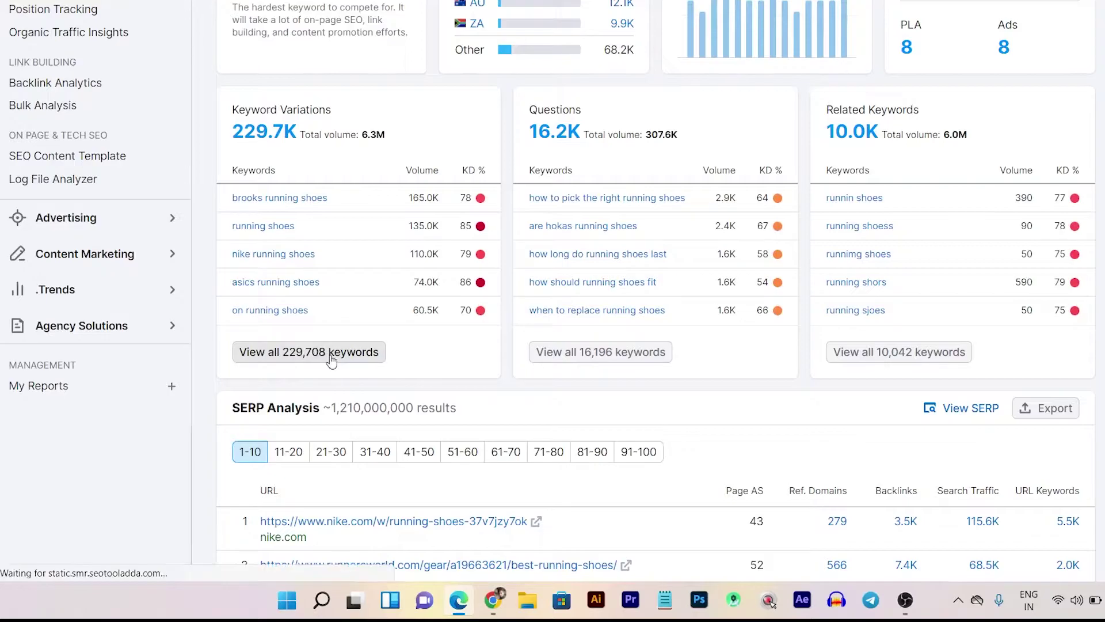
scroll(422, 185, up, 2)
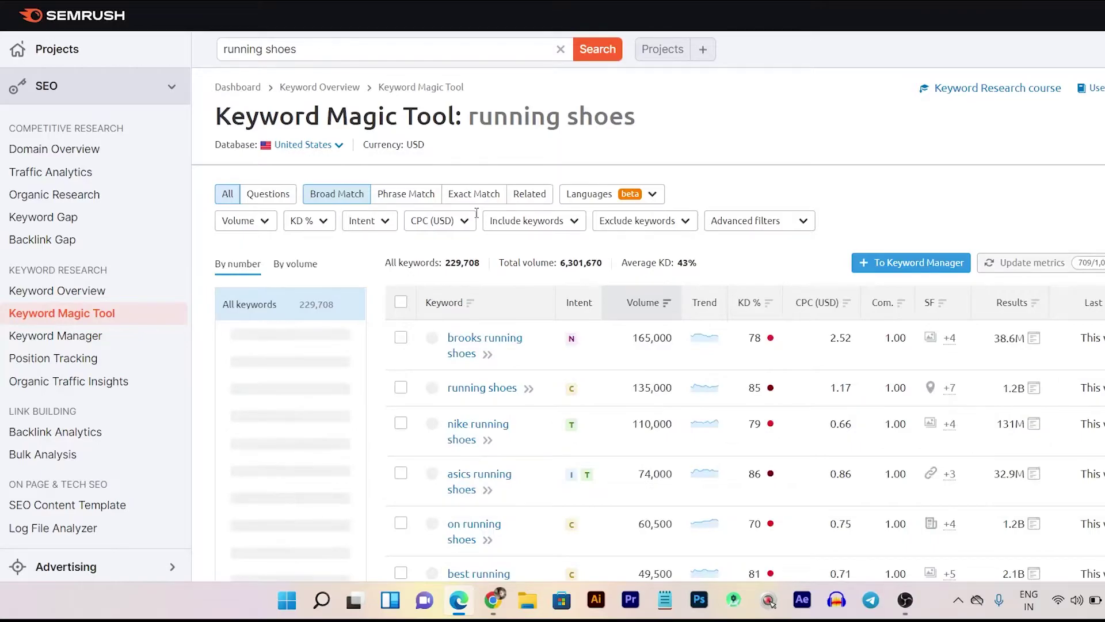
scroll(477, 218, down, 2)
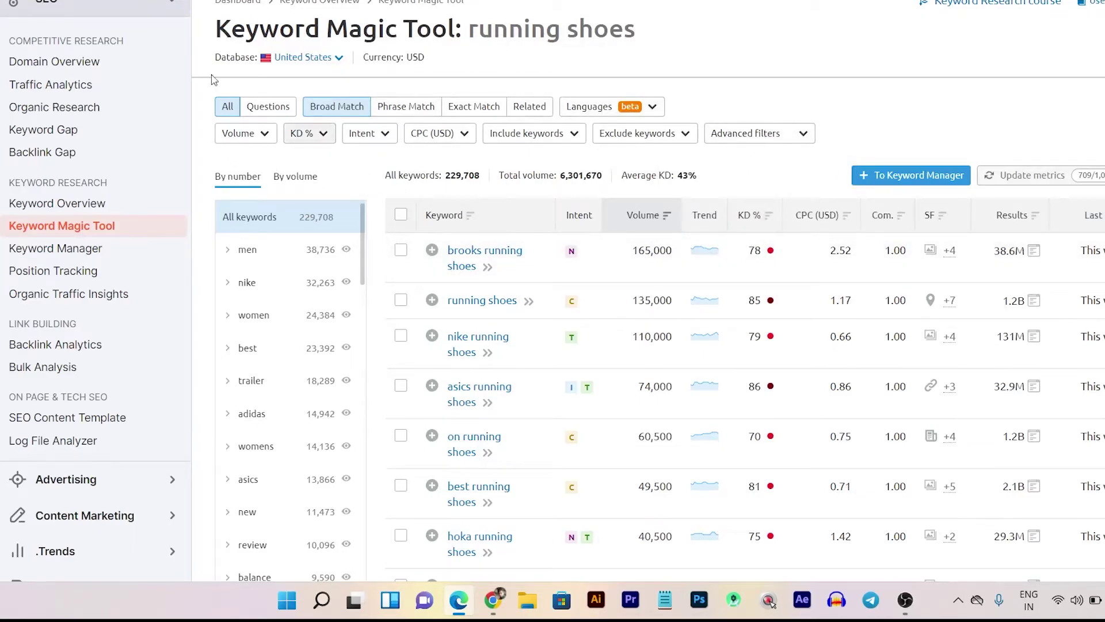
Look through the available country databases and the keyword match-type options without changing the United States database
click(340, 60)
scroll(375, 172, down, 2)
scroll(369, 220, up, 2)
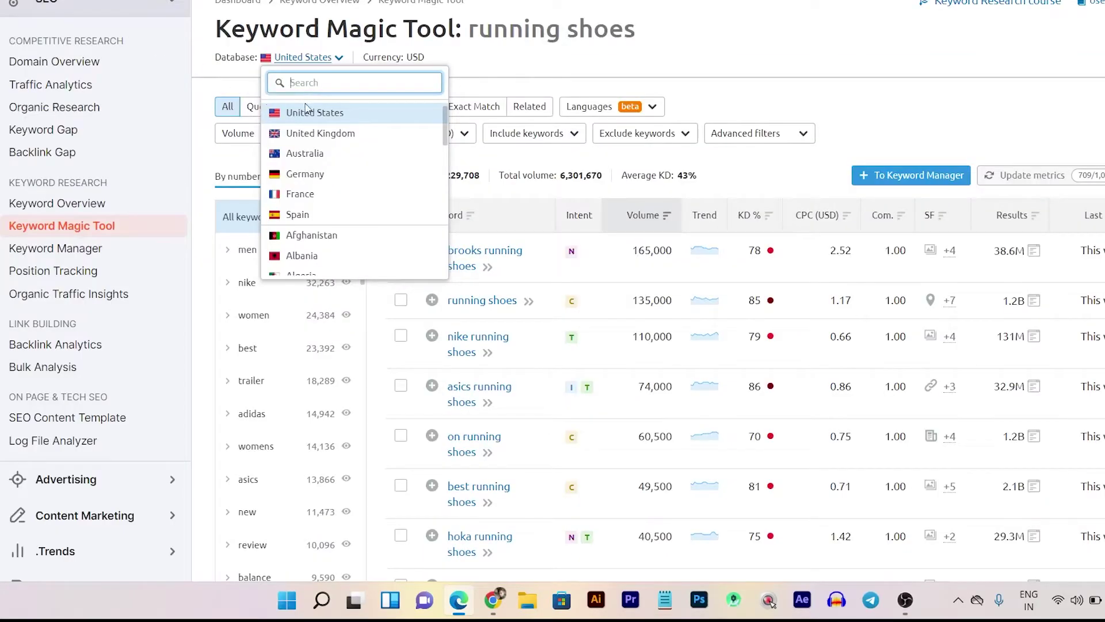
scroll(335, 170, down, 5)
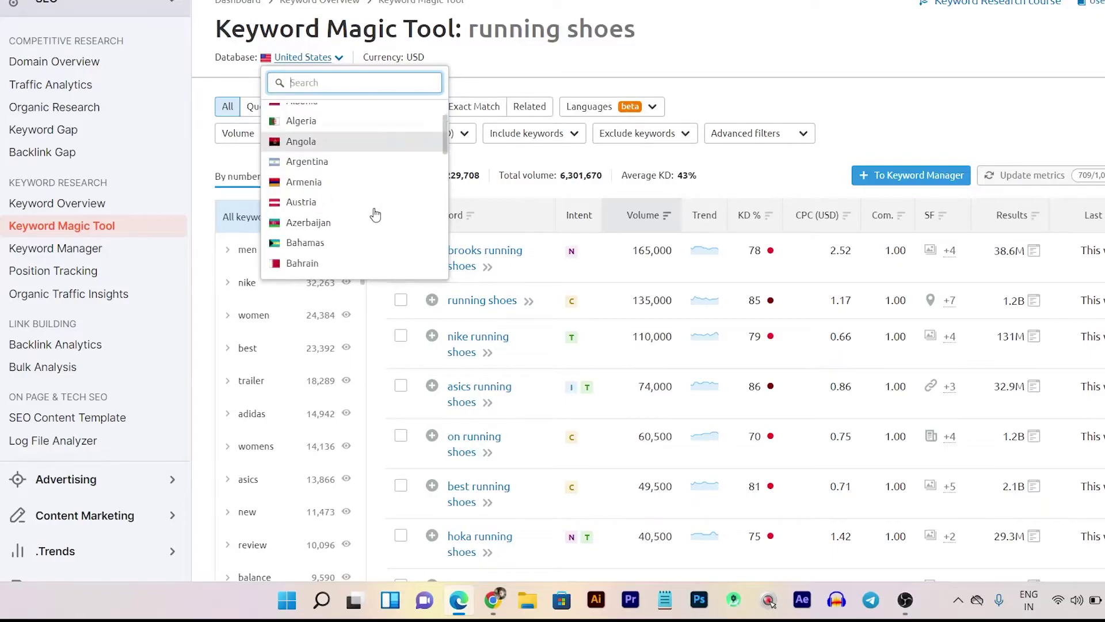
scroll(406, 196, up, 5)
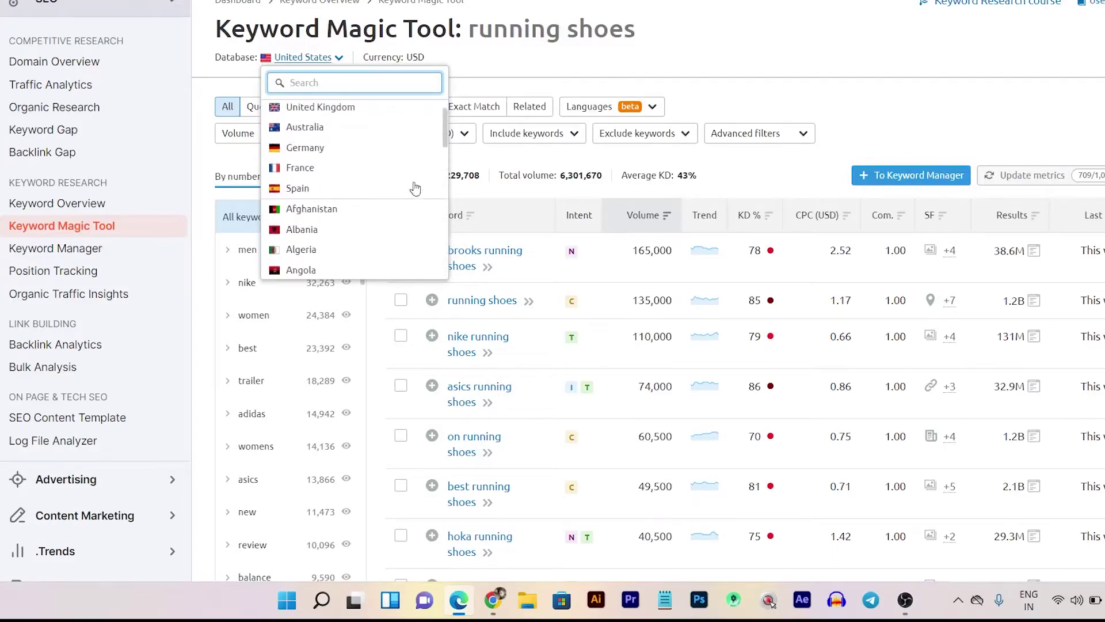
click(507, 74)
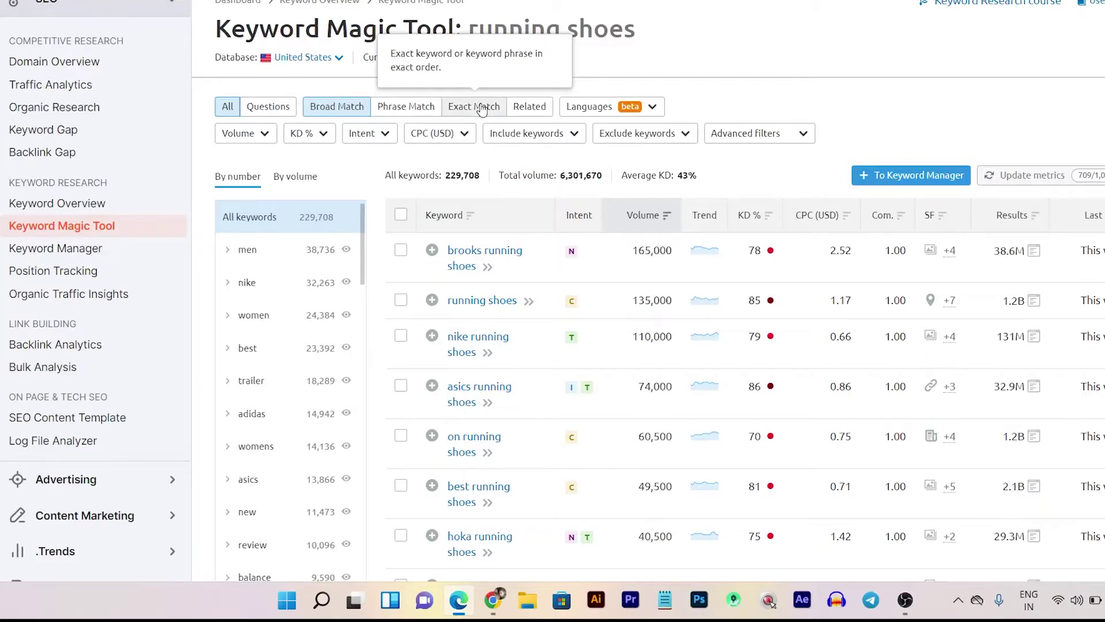
drag(639, 30, 469, 46)
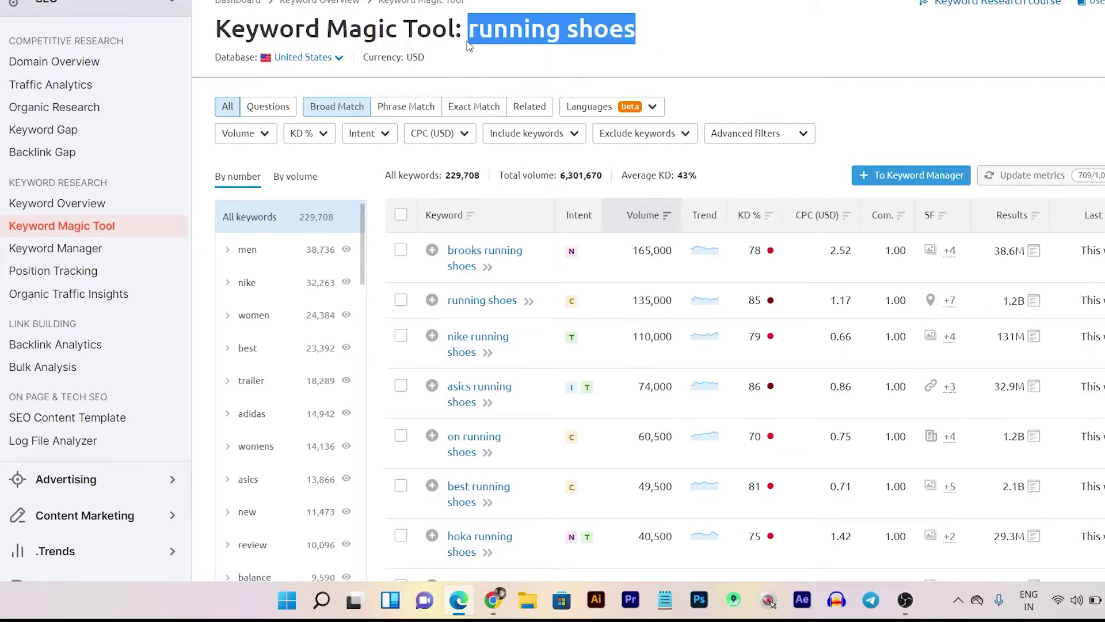
click(518, 62)
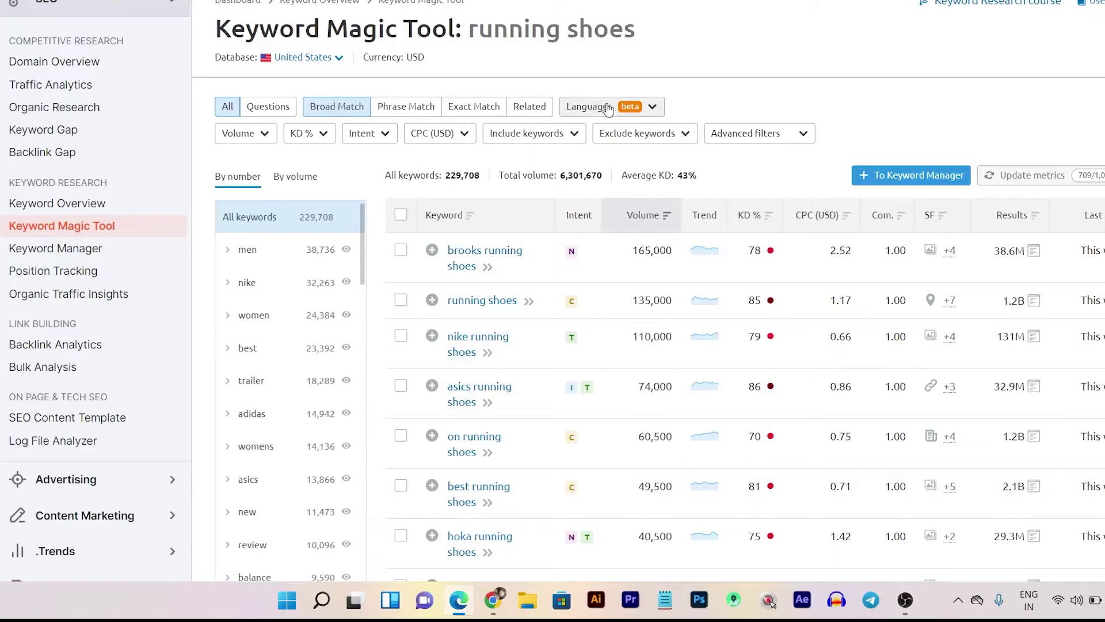
Filter the running shoes keywords to a search volume of 100,001+
click(270, 140)
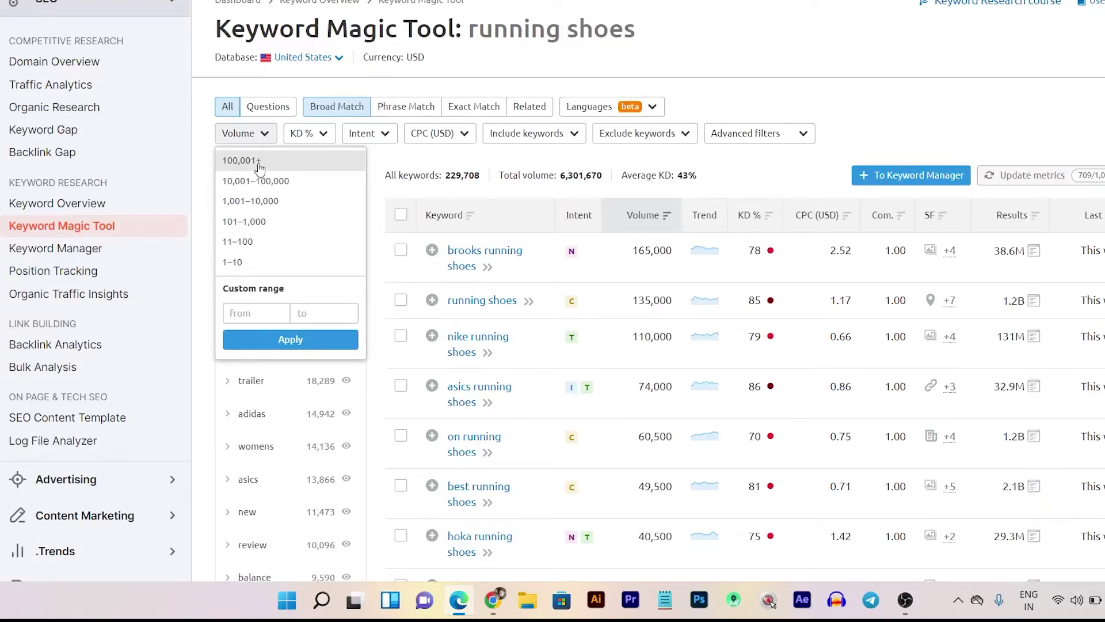
click(276, 341)
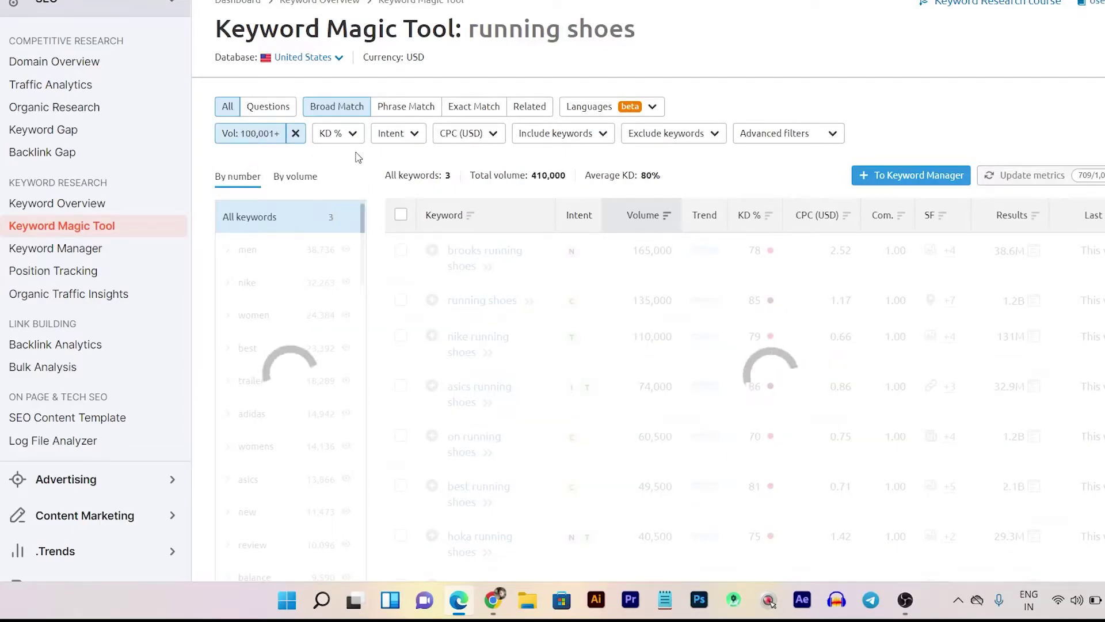
scroll(517, 301, up, 2)
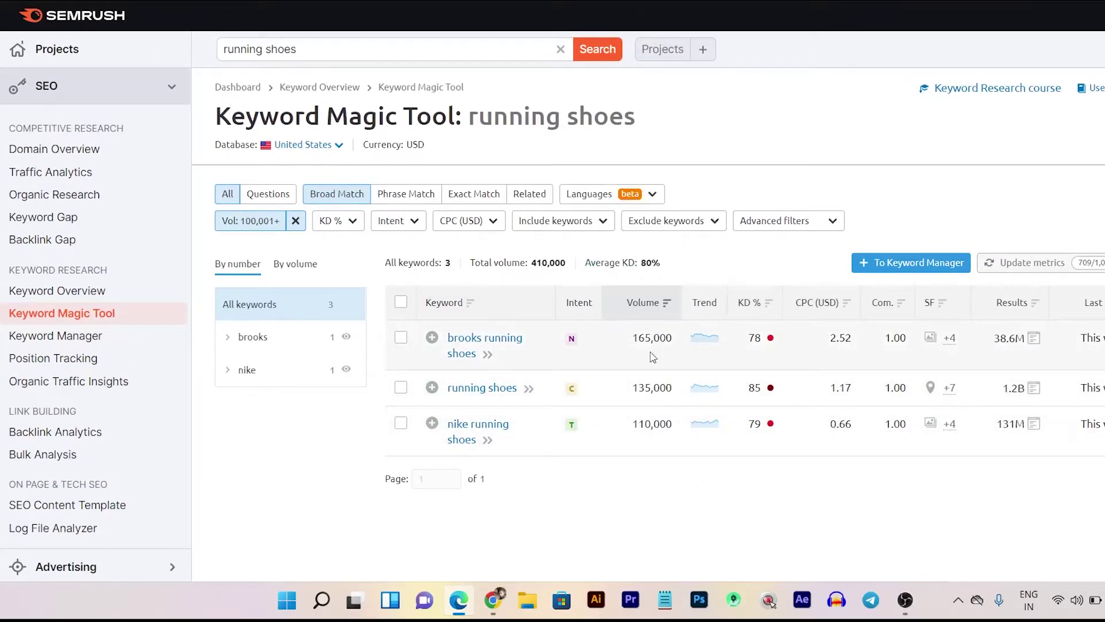
Filter the keywords to Easy keyword difficulty and remove the volume filter
click(338, 228)
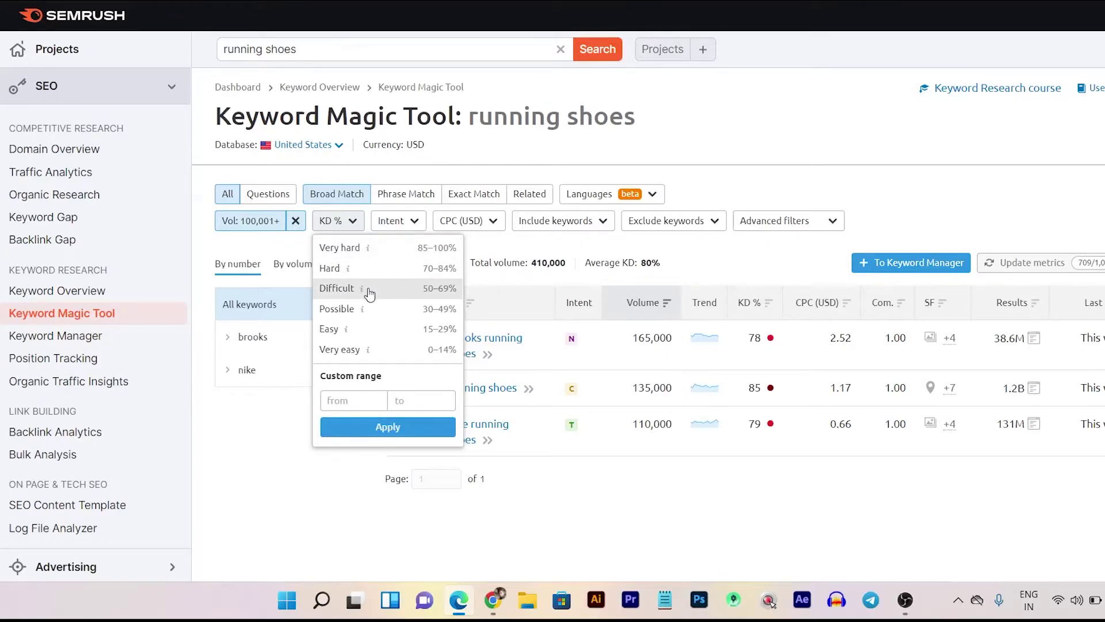
click(340, 329)
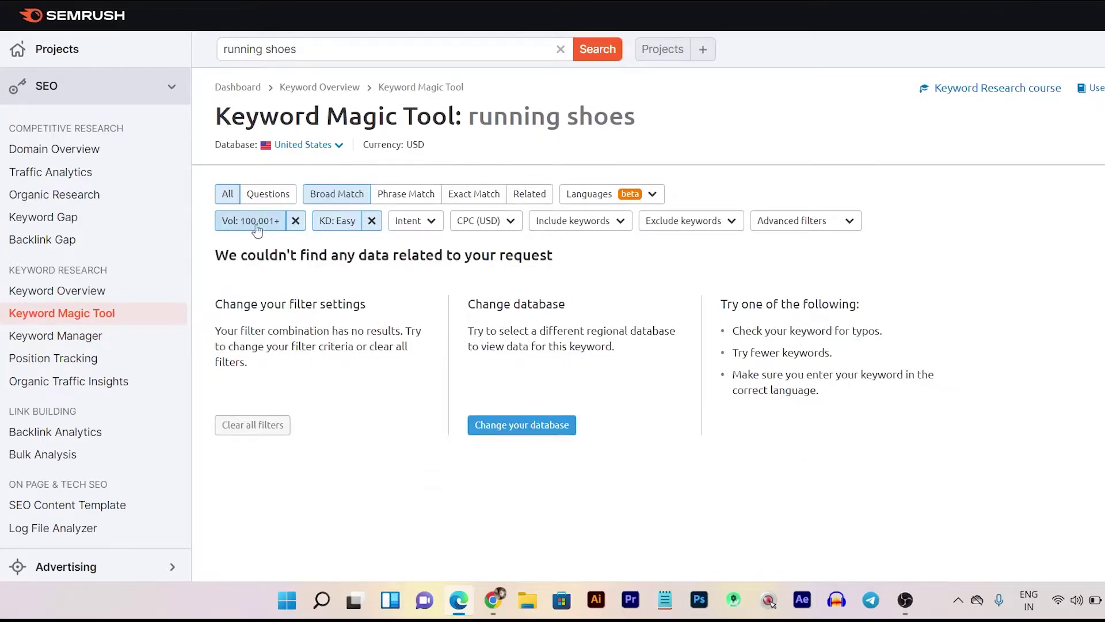
click(295, 222)
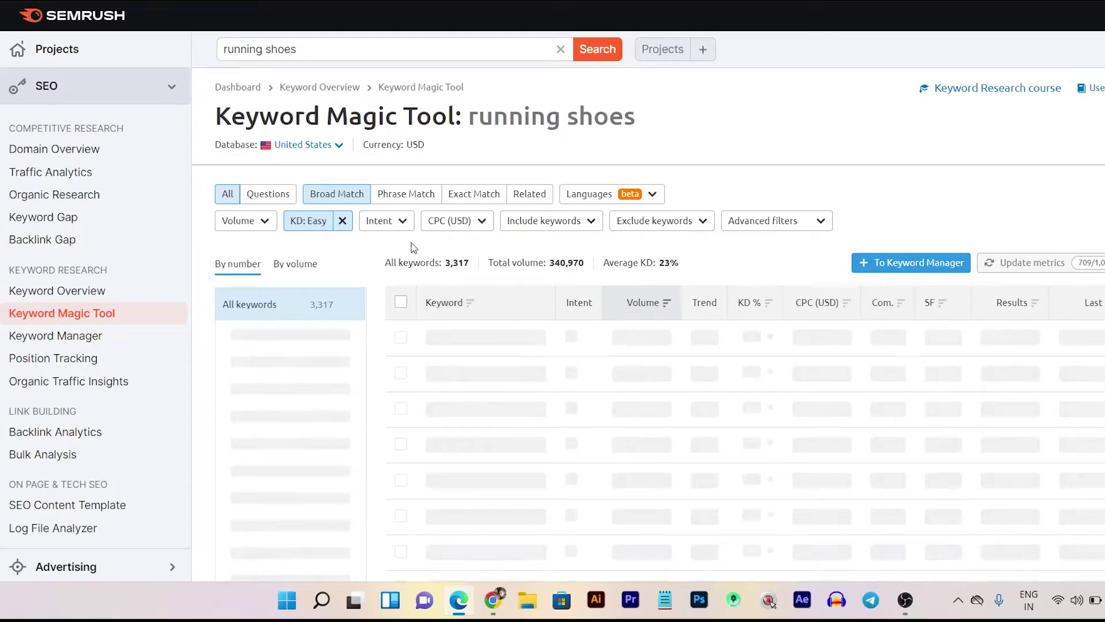
Look over the keyword list filtered by Easy difficulty and check the percentage ranges in the difficulty filter
scroll(592, 369, down, 2)
scroll(581, 381, up, 2)
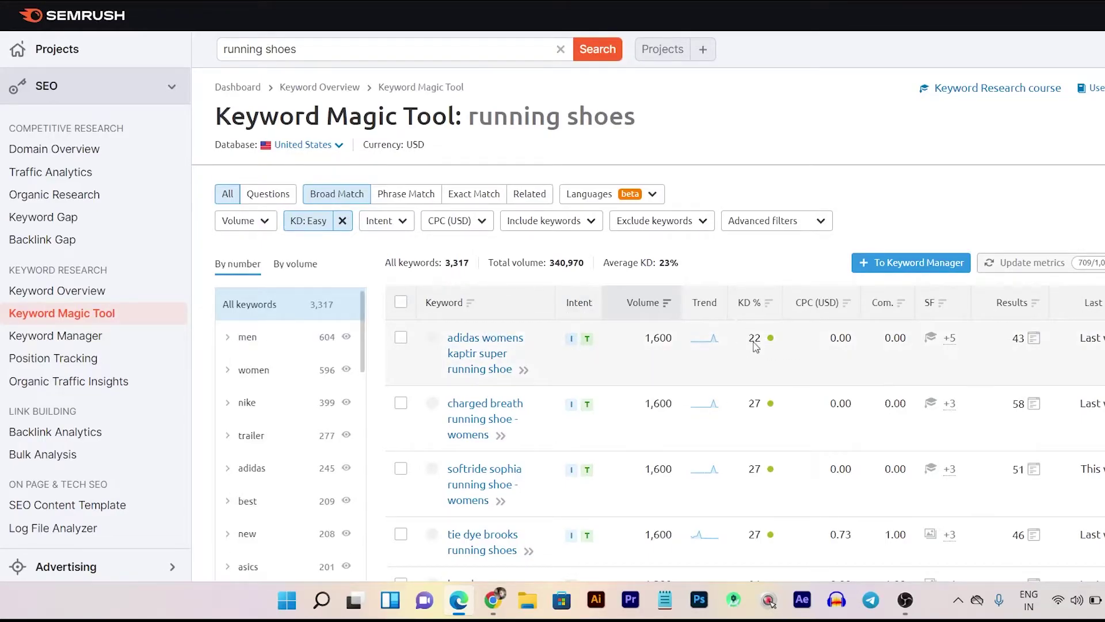
click(311, 220)
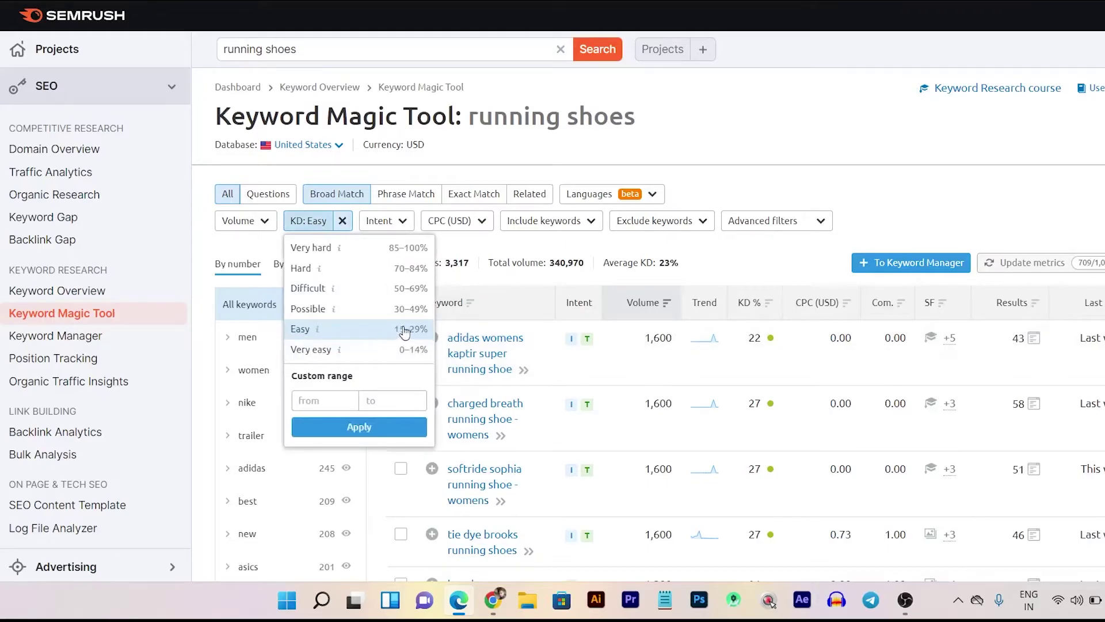
Check the search intent filter options, then limit the list to keywords that include "sport" and look over the filtered keywords
click(469, 249)
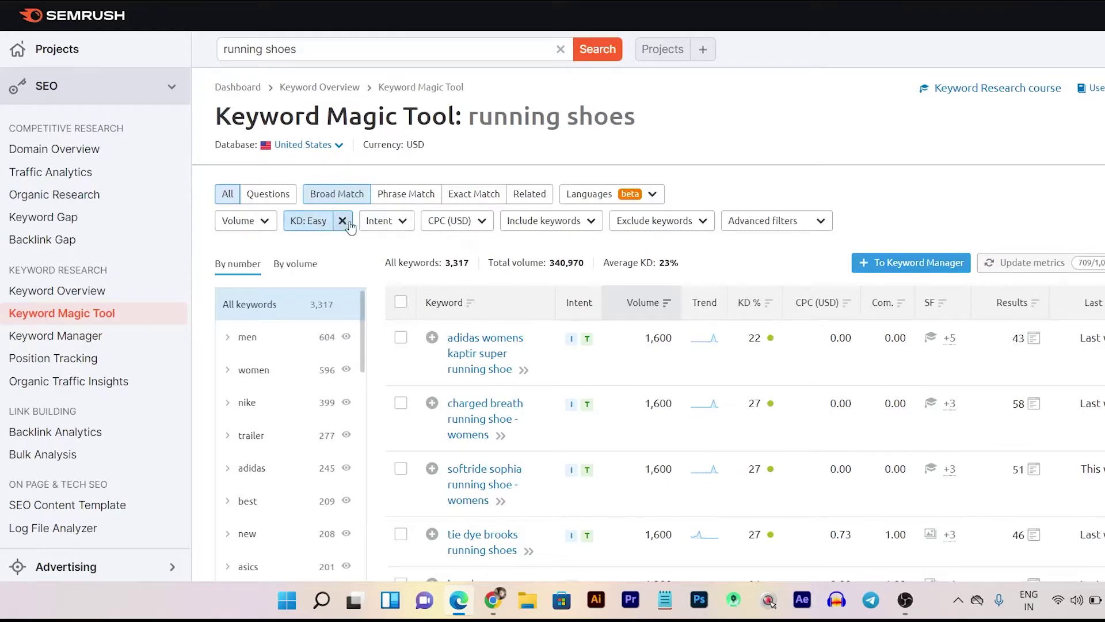
click(380, 222)
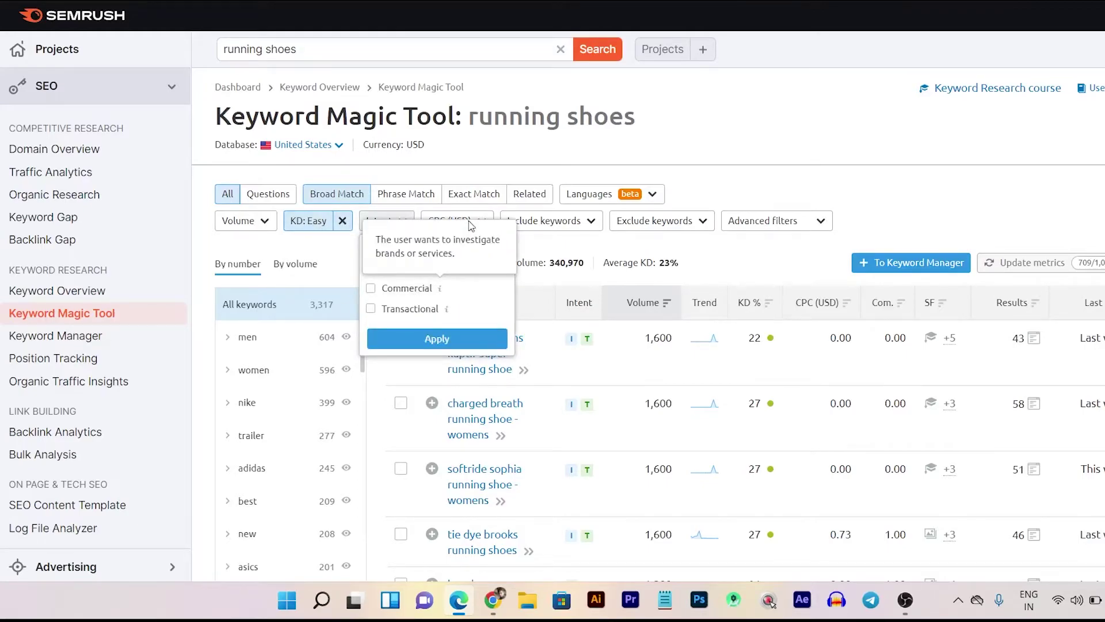
click(557, 225)
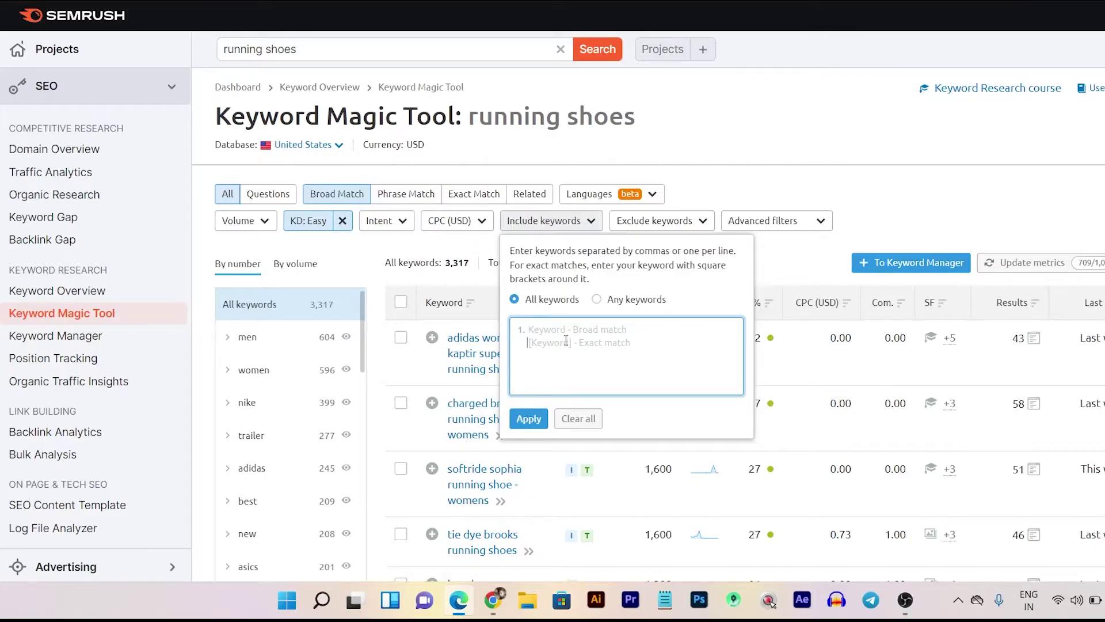
text(r)
key(BackSpace)
text(sport)
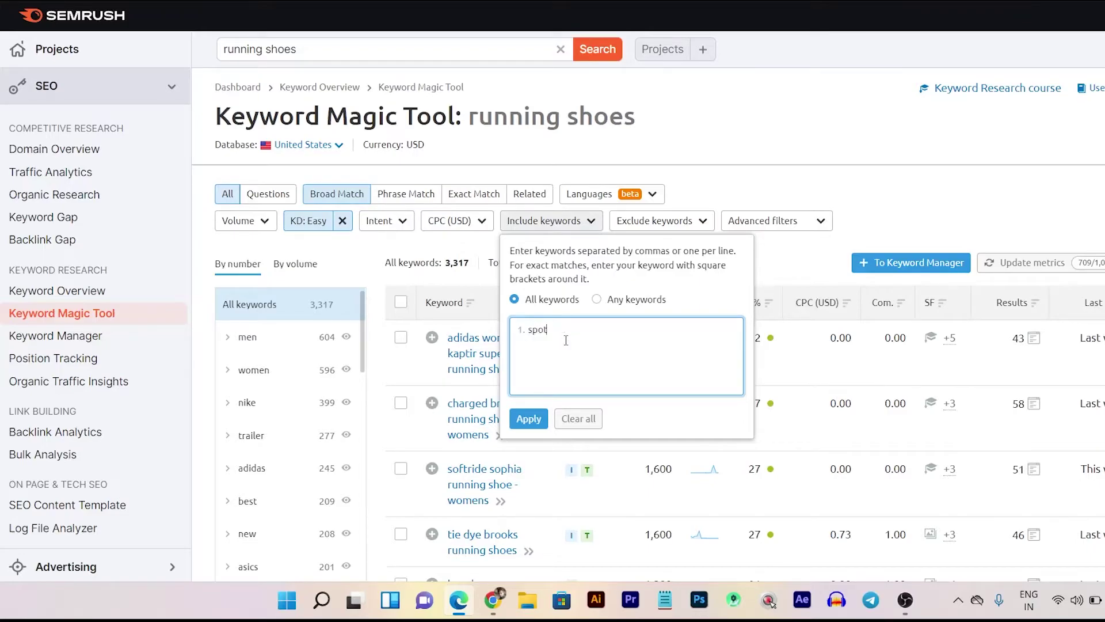
click(525, 422)
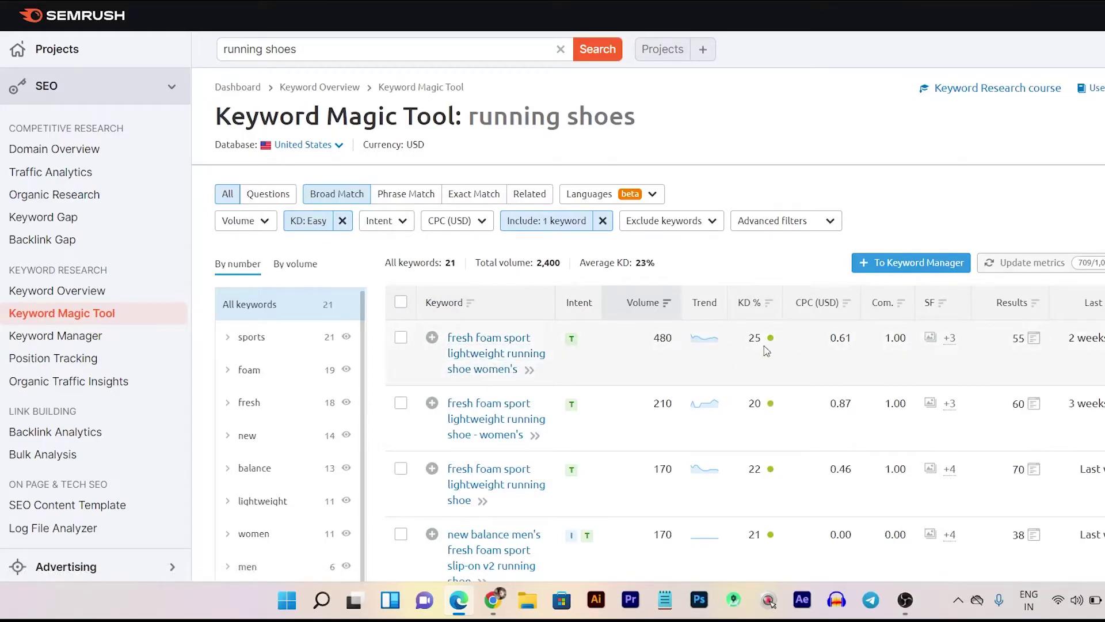
scroll(741, 370, down, 5)
scroll(745, 345, up, 5)
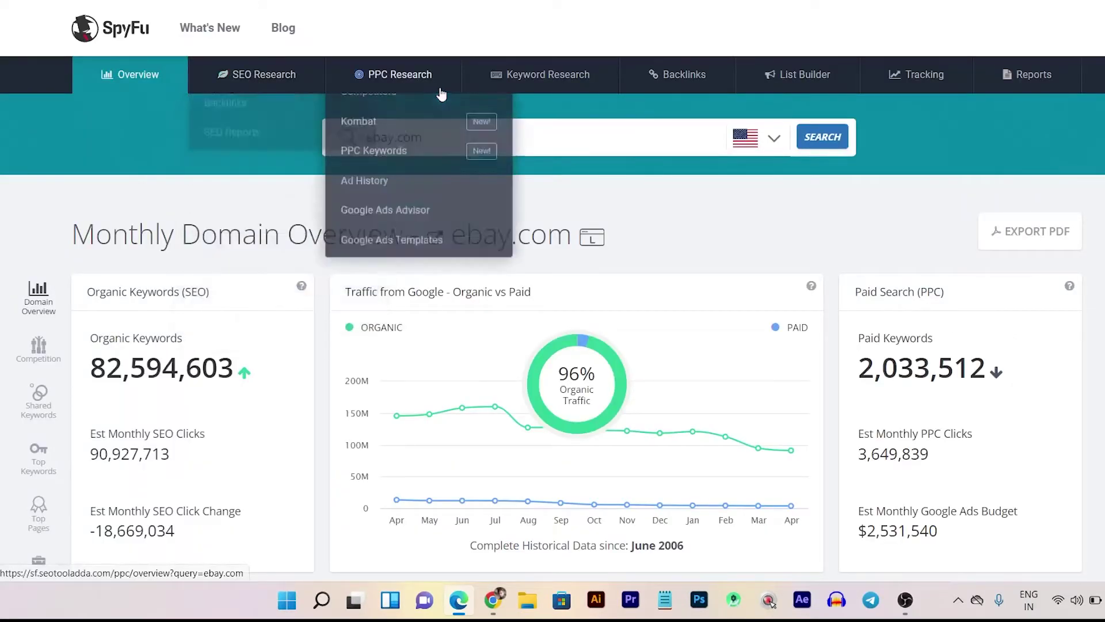
Switch to SpyFu, open its Keyword Research tool and enter "running shoes" as the keyword
mouse_move(546, 86)
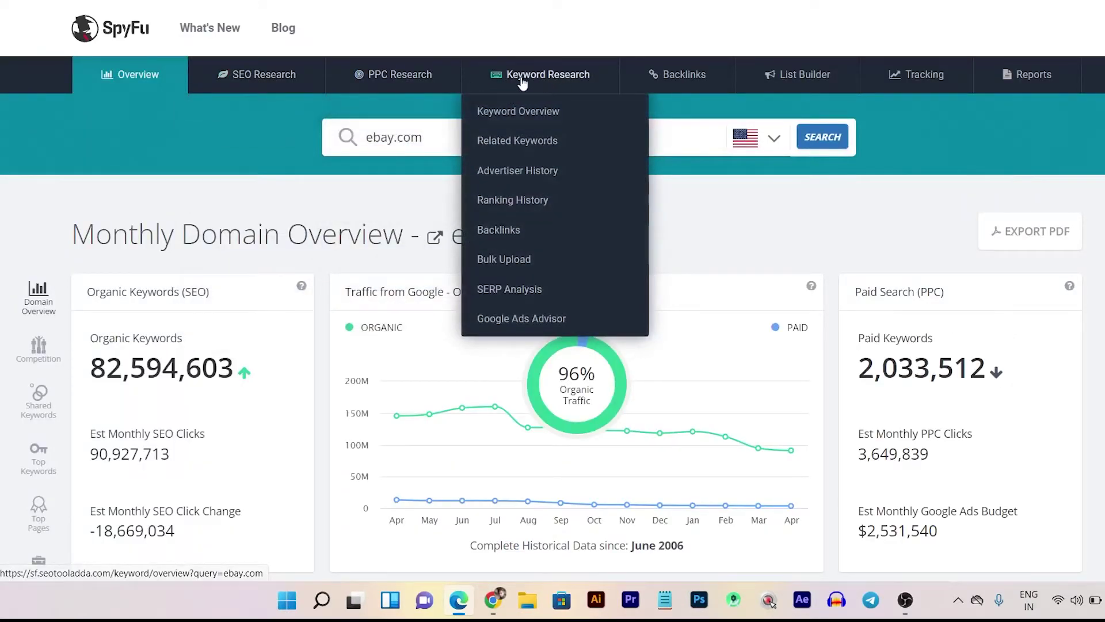
click(568, 82)
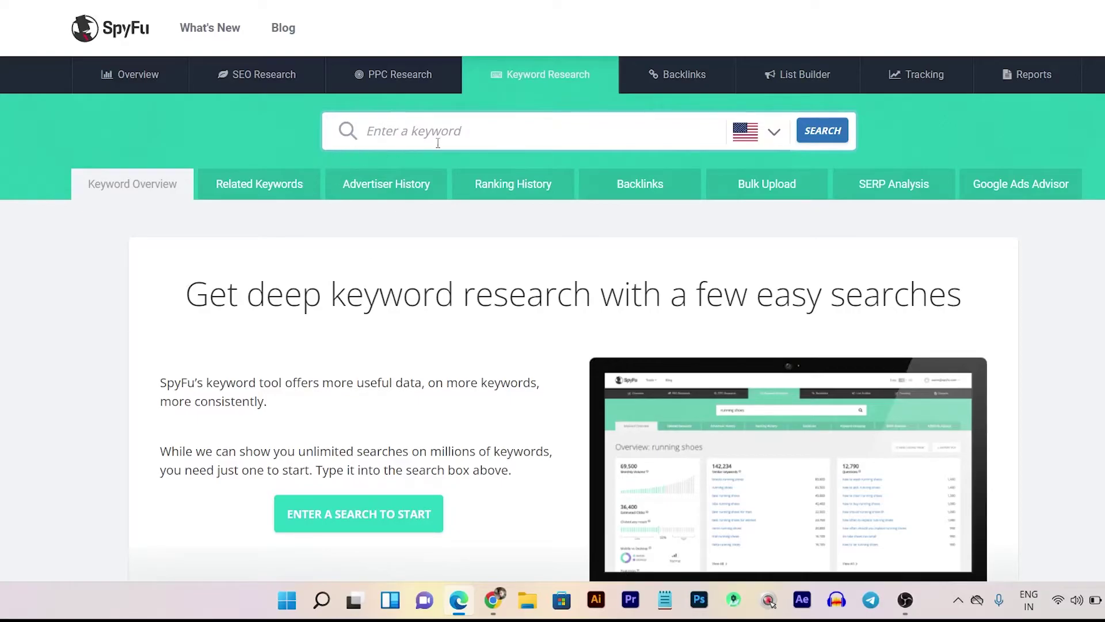
text(running shoes)
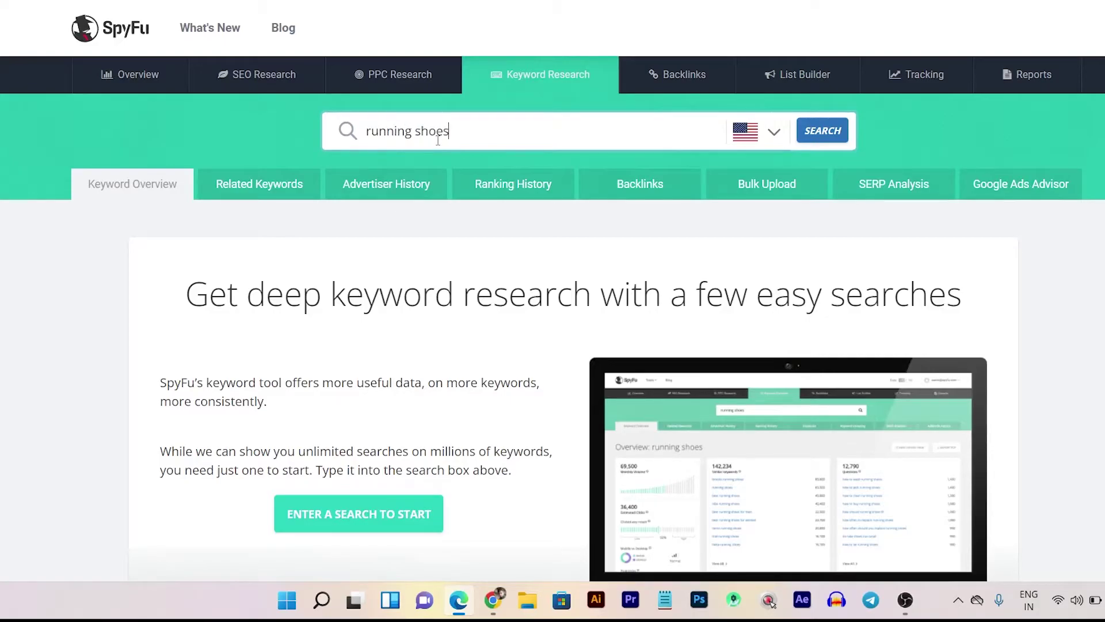
Look through the countries available for SpyFu's keyword search
click(764, 133)
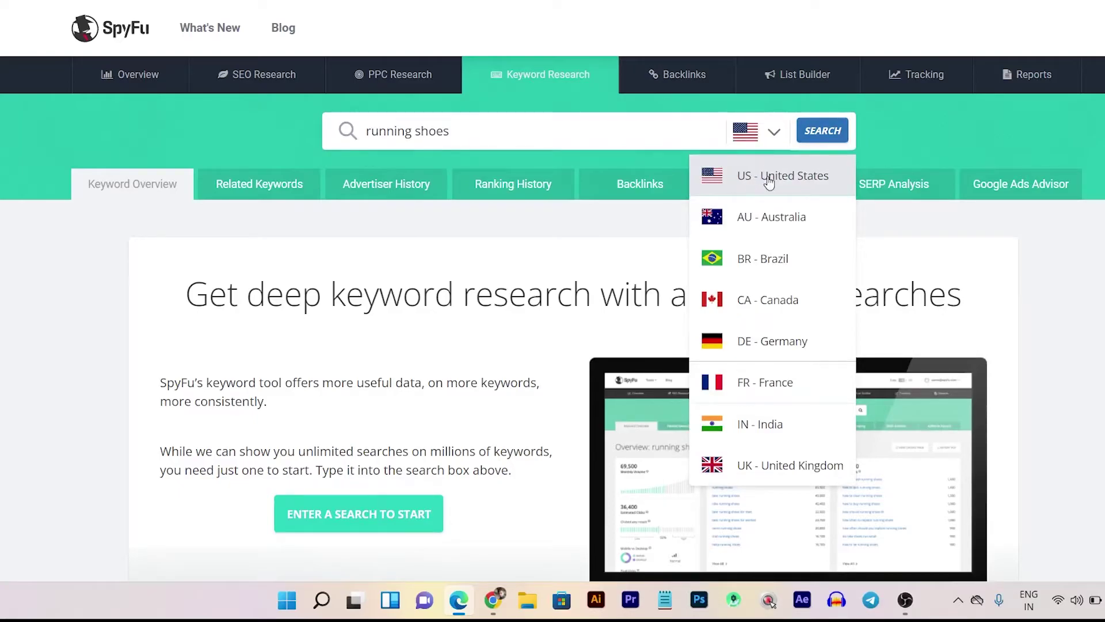
click(769, 181)
click(766, 133)
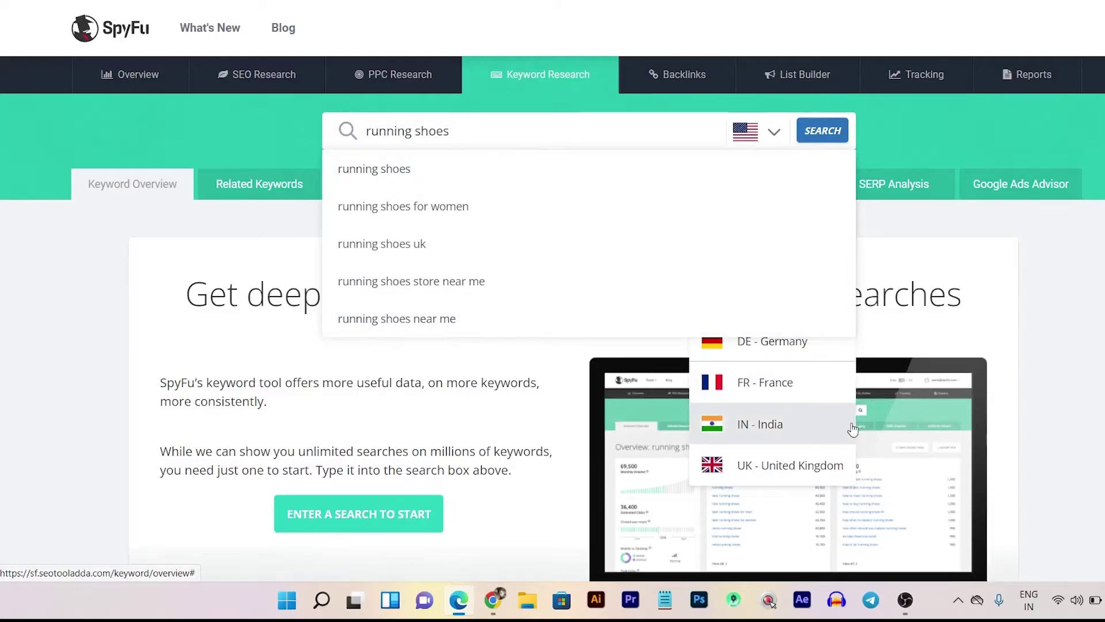
click(870, 110)
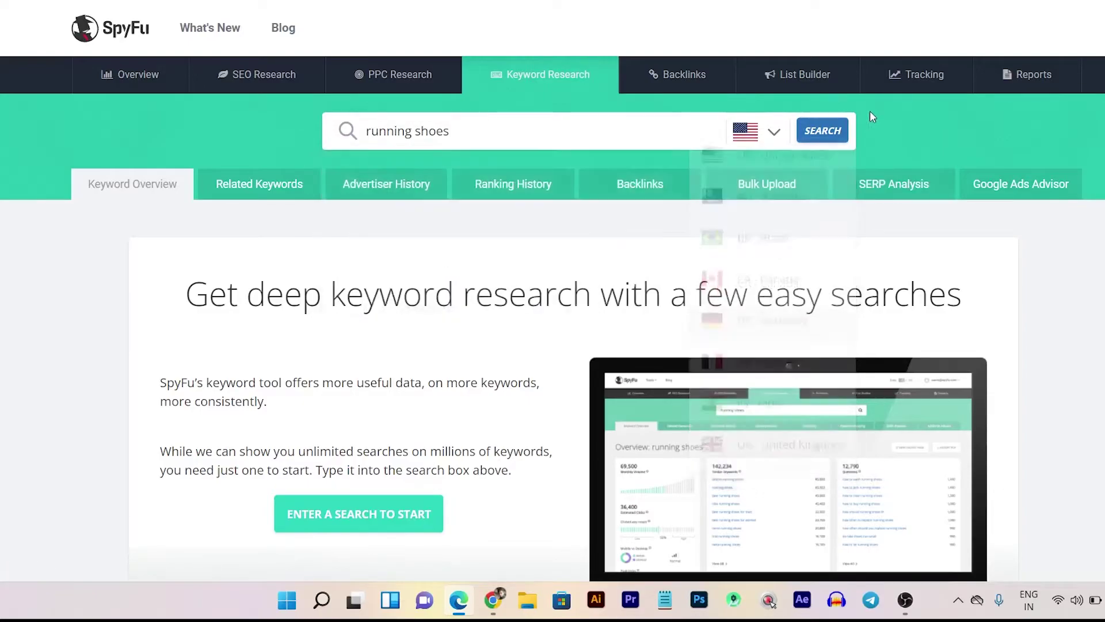
click(752, 133)
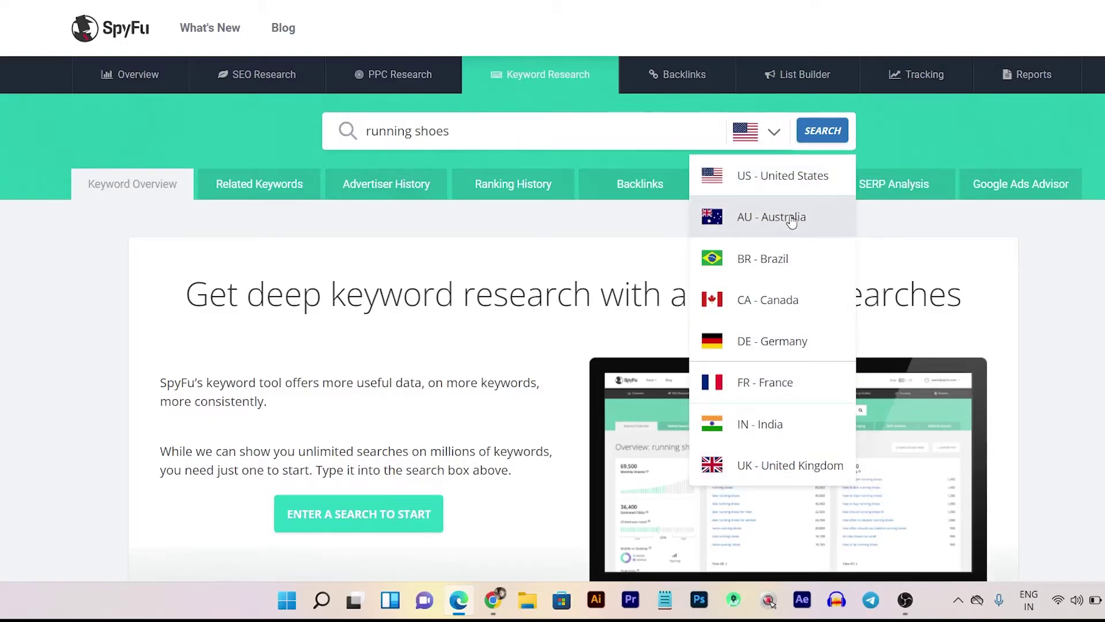
scroll(794, 230, down, 3)
scroll(790, 253, up, 3)
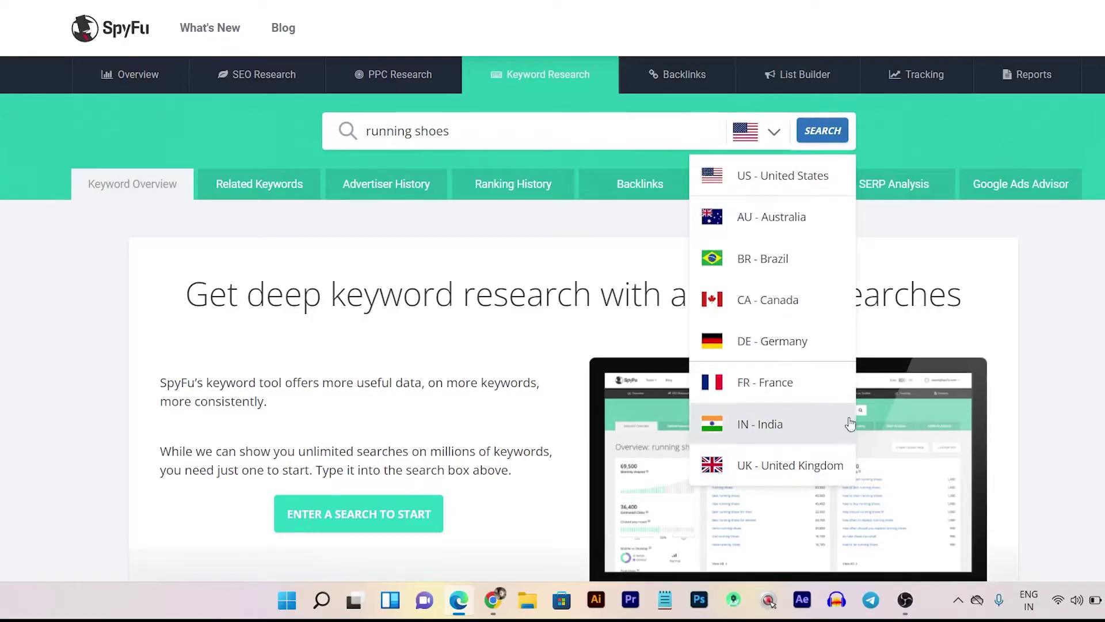
Run the running shoes search for US - United States and look over the similar keywords and questions
click(773, 176)
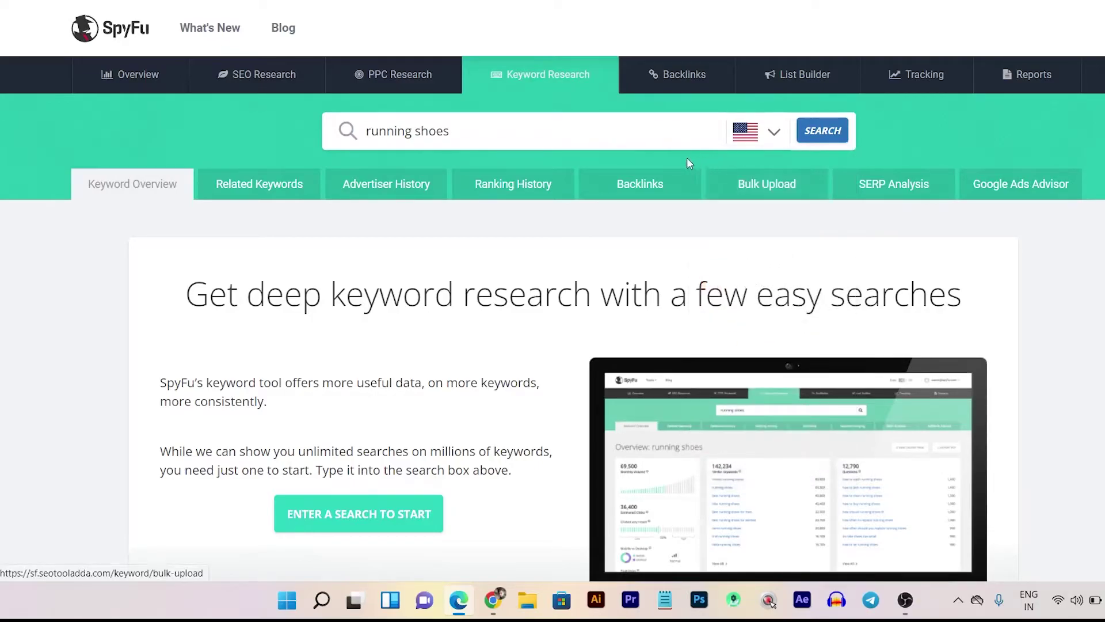
click(822, 133)
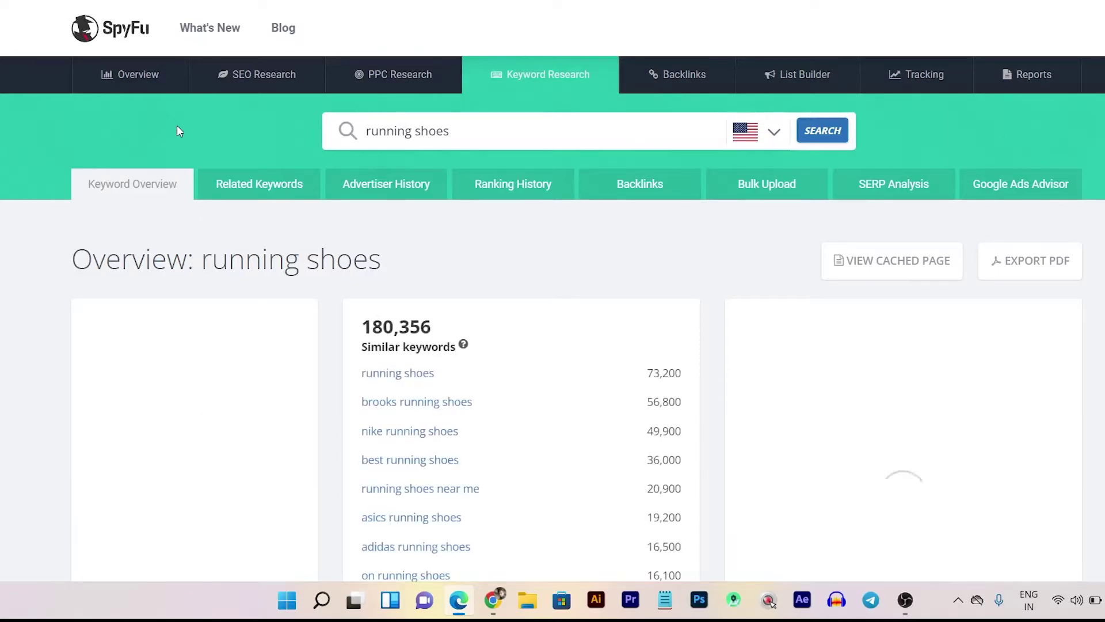
scroll(372, 350, down, 1)
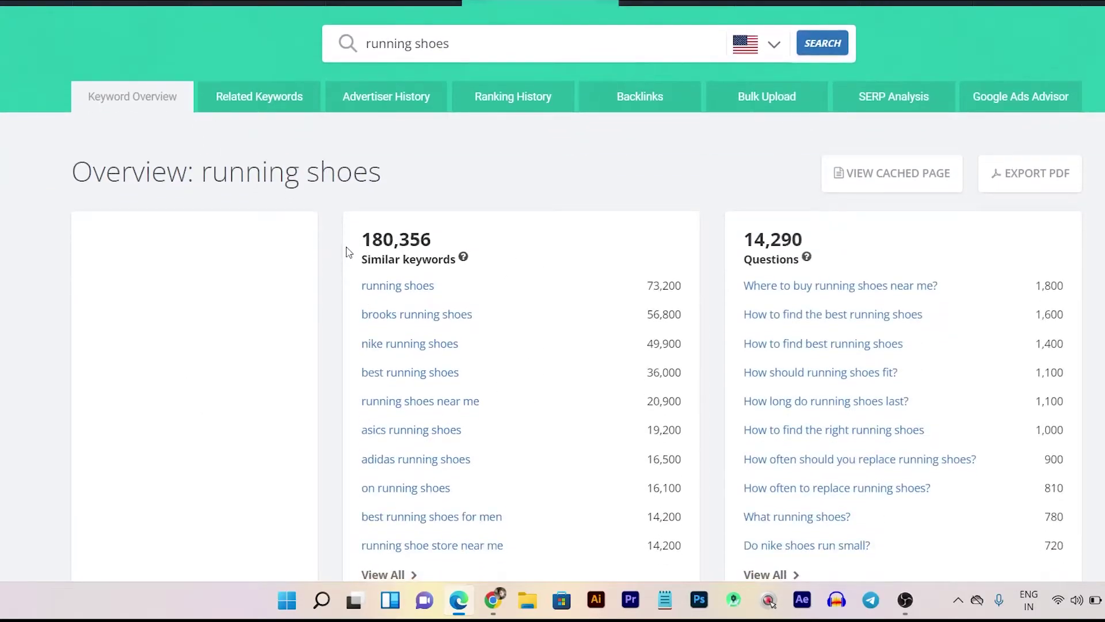
scroll(582, 337, down, 2)
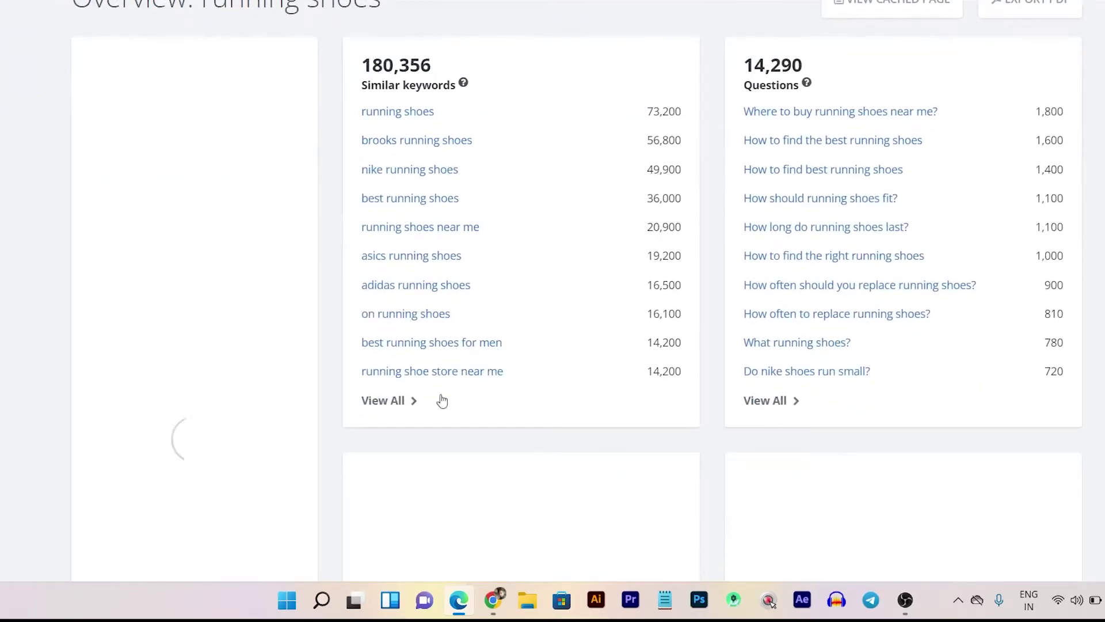
scroll(835, 190, up, 1)
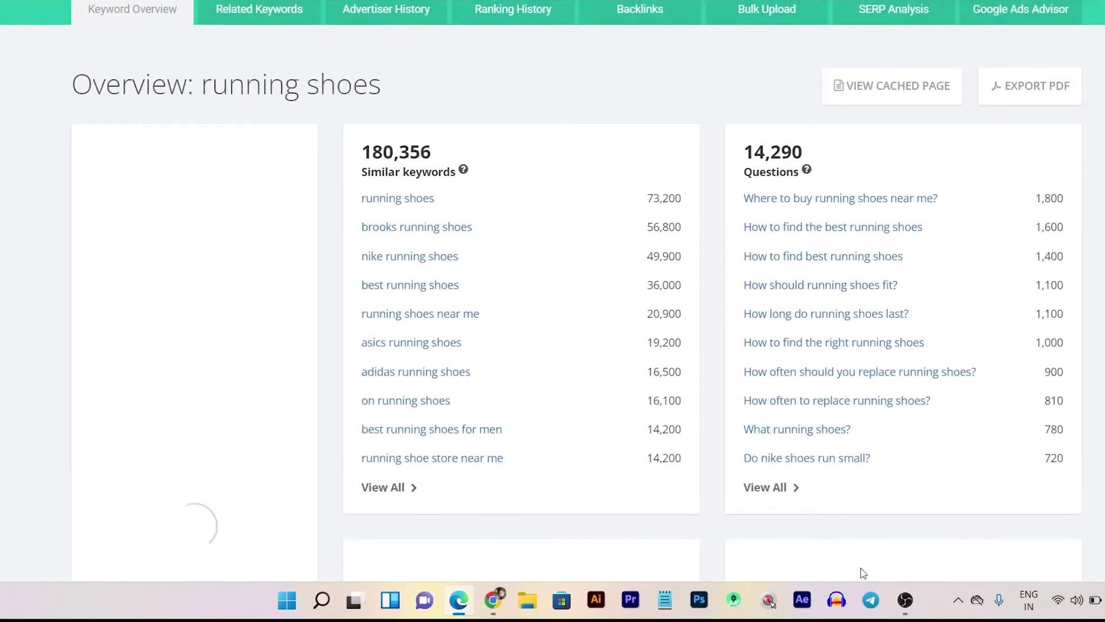
scroll(377, 458, up, 2)
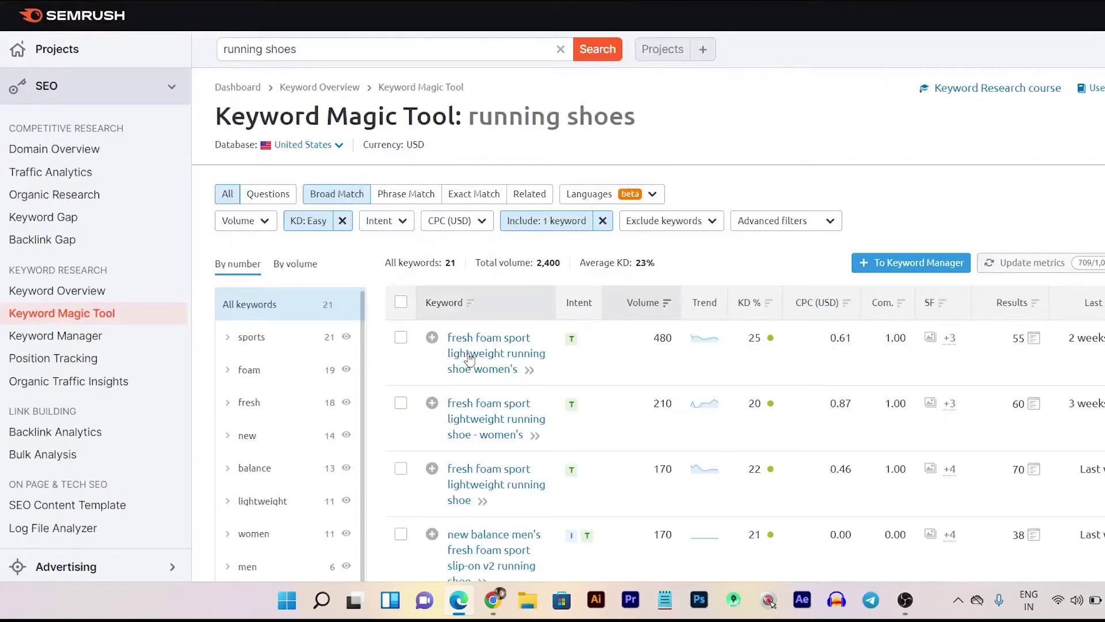
In Semrush's Keyword Magic Tool, clear the Easy difficulty and included-keyword filters and rerun the running shoes search
click(343, 222)
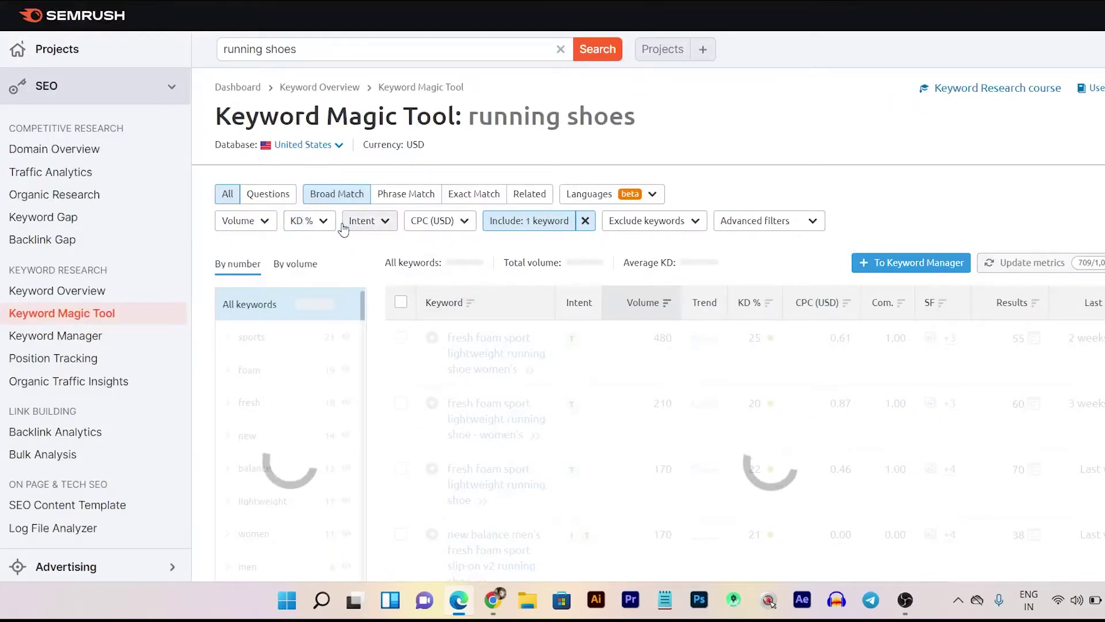
click(586, 221)
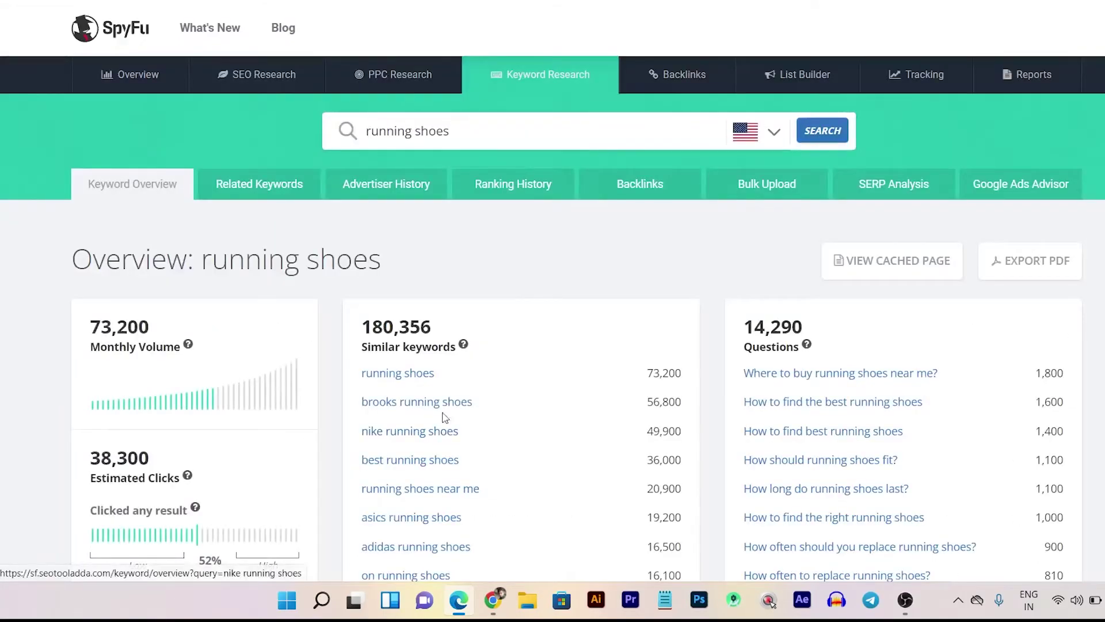
scroll(443, 429, down, 1)
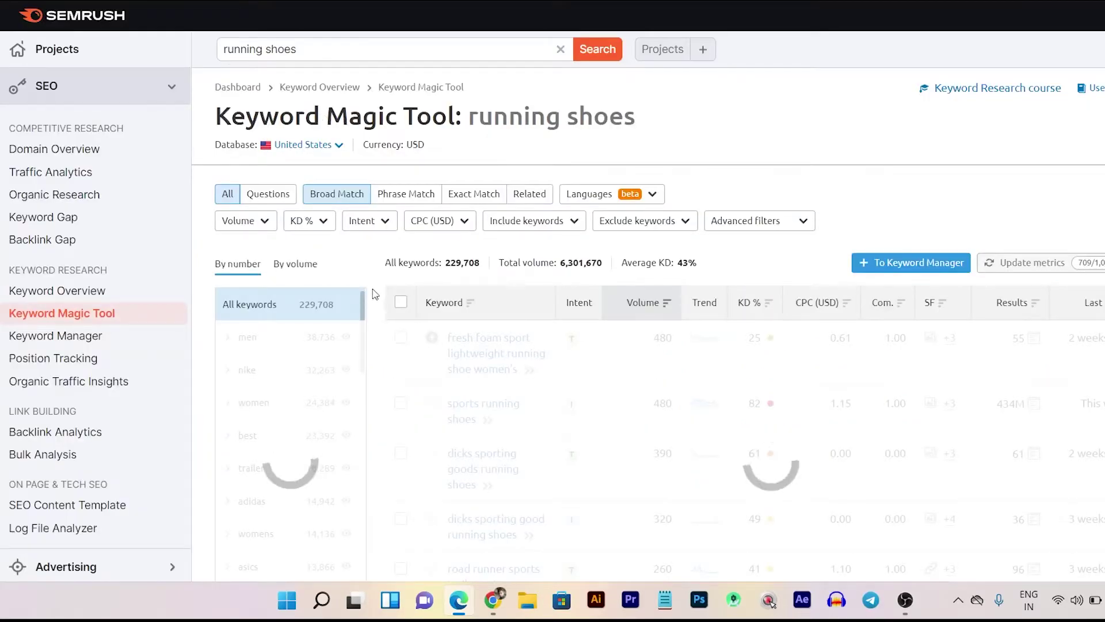
click(598, 51)
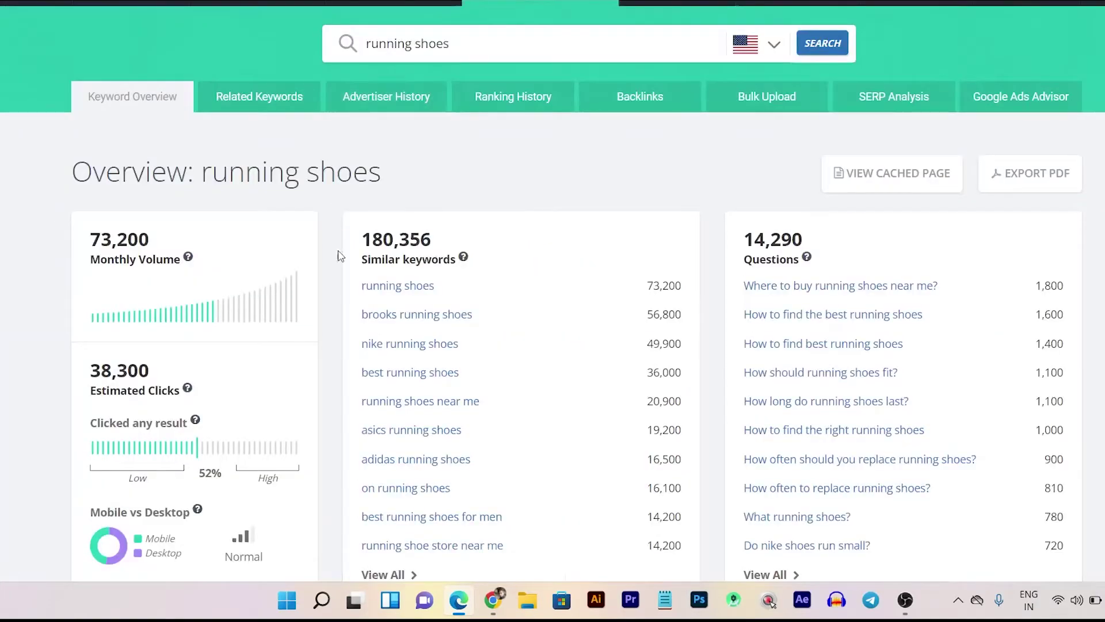
Look through SpyFu's keyword overview for running shoes, from volume and clicks to the Google Ads buy recommendations
scroll(352, 293, down, 3)
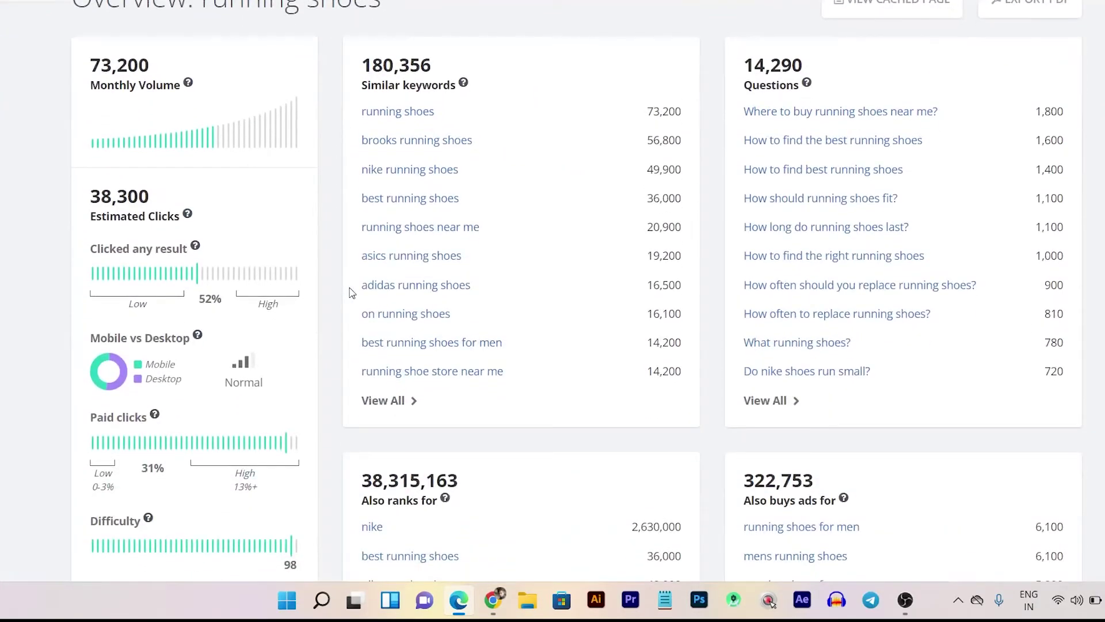
scroll(349, 312, up, 5)
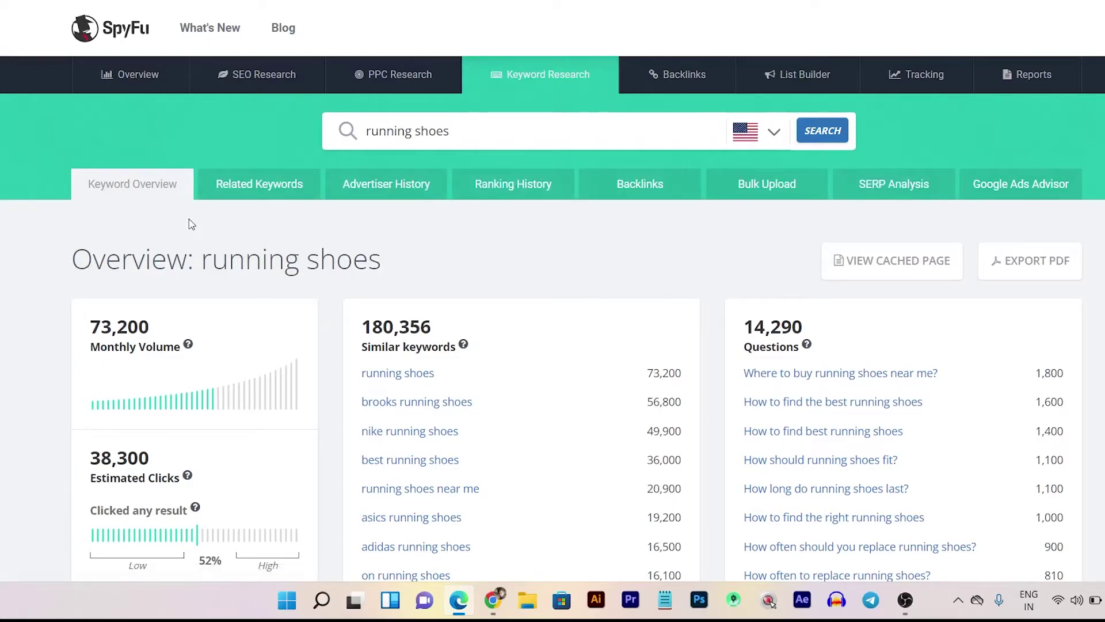
scroll(374, 301, down, 12)
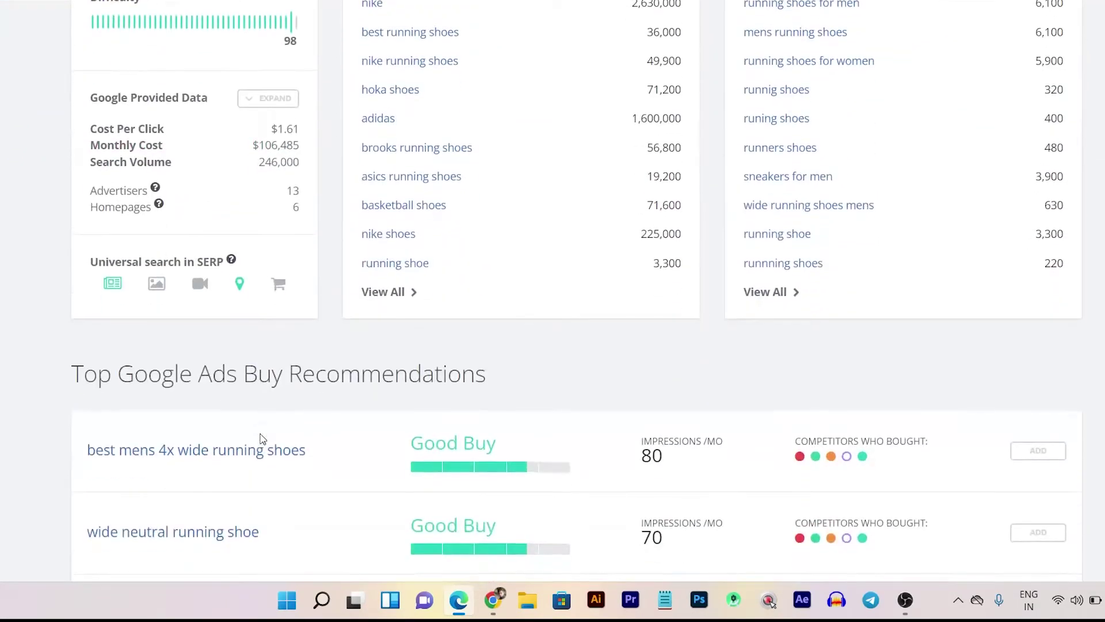
scroll(353, 464, up, 12)
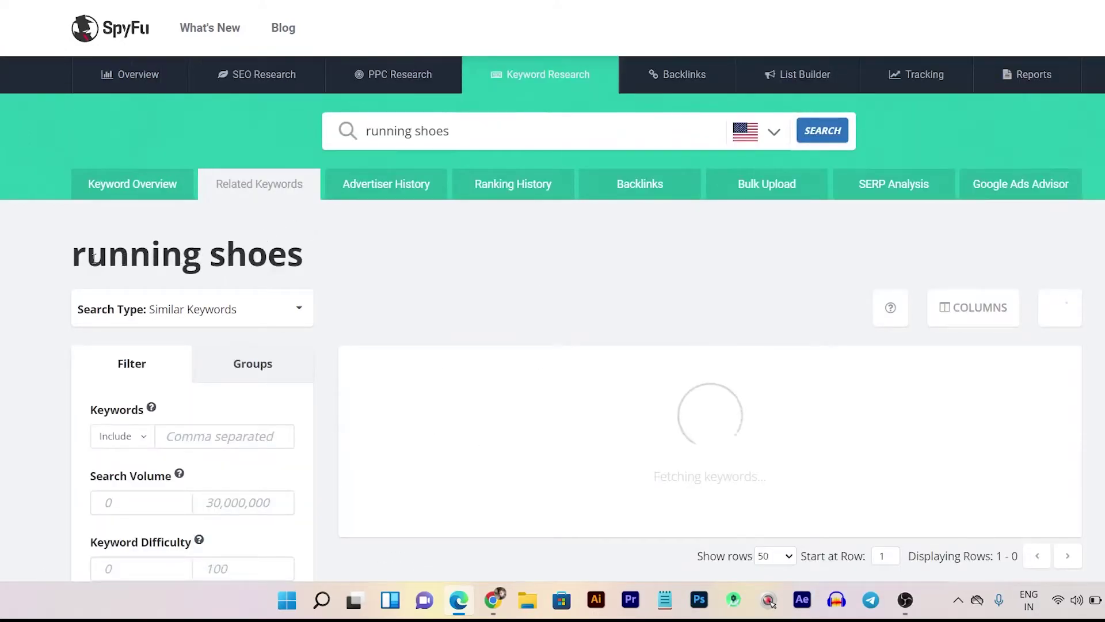
Examine SpyFu's Related Keywords report for running shoes, highlighting its heading and looking over the filters and keyword table
drag(71, 258, 321, 254)
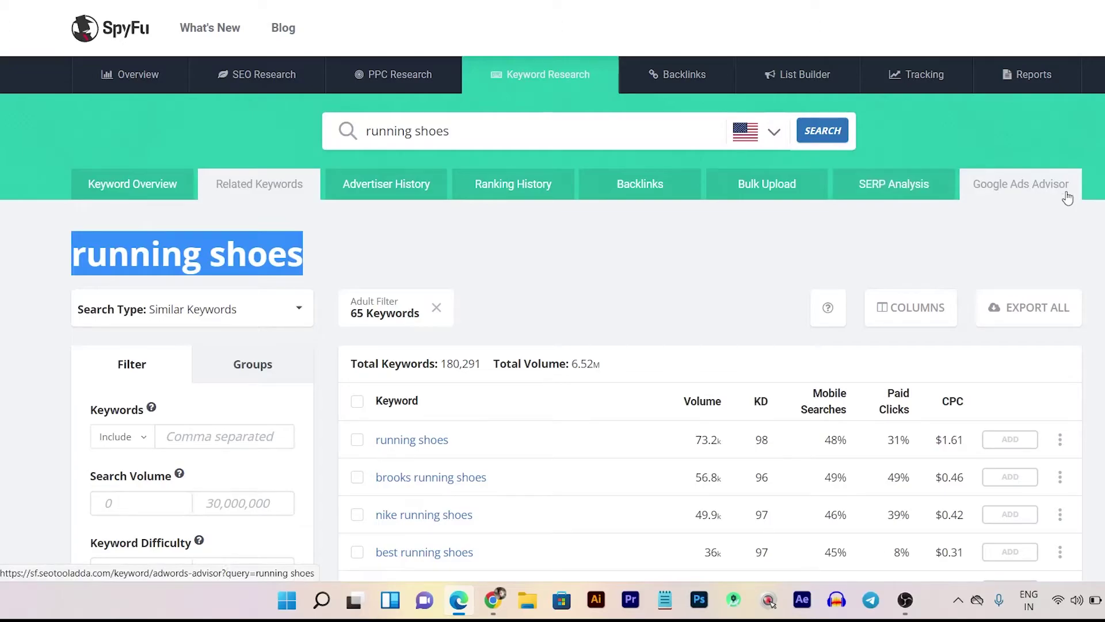
drag(309, 257, 74, 257)
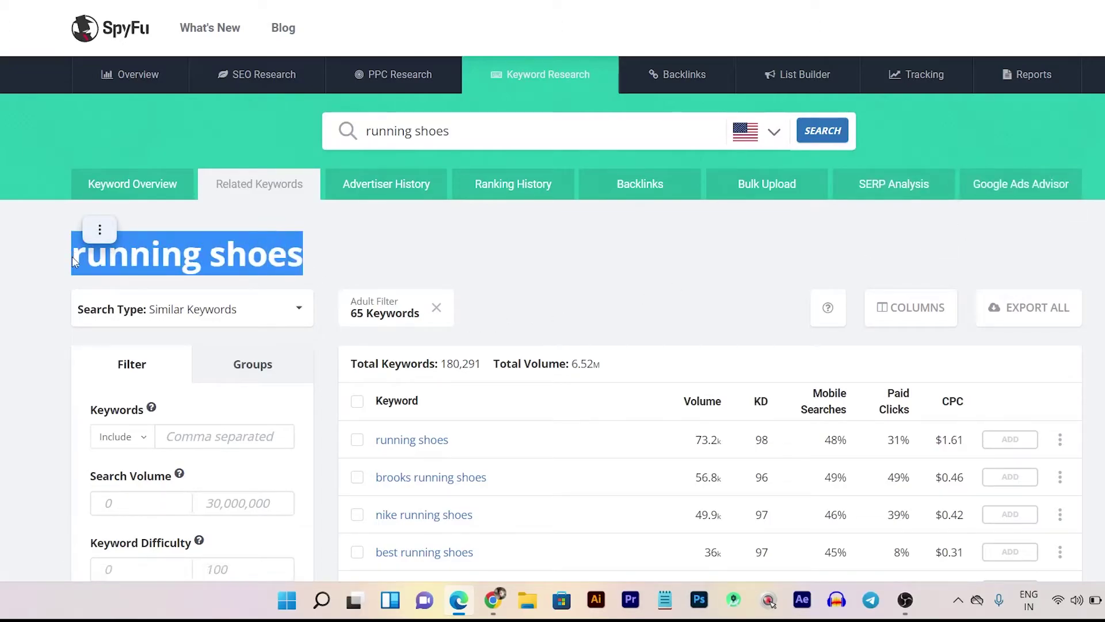
scroll(493, 279, down, 3)
scroll(493, 241, down, 2)
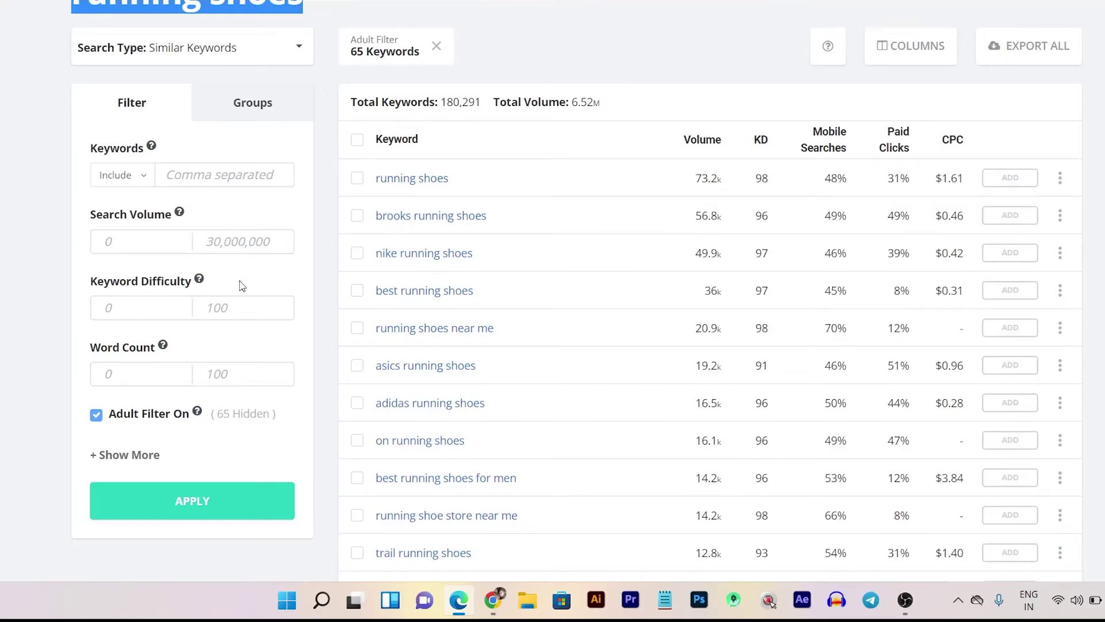
scroll(237, 350, down, 3)
scroll(247, 350, up, 6)
scroll(237, 349, down, 4)
scroll(237, 349, up, 4)
scroll(257, 463, down, 1)
scroll(256, 464, down, 2)
scroll(342, 240, up, 4)
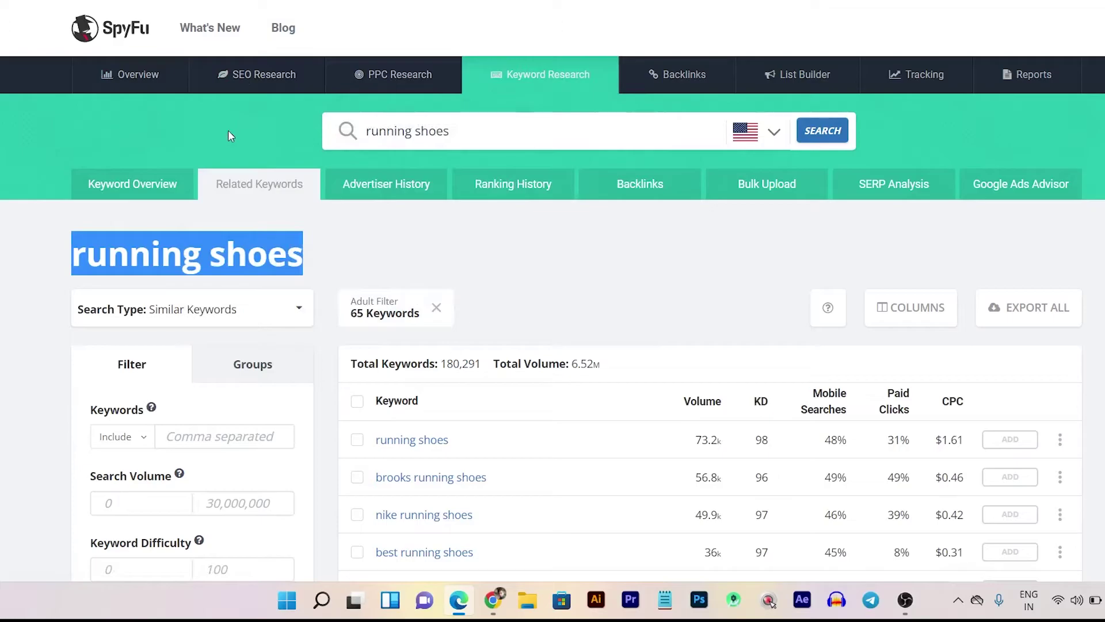
Switch to Semrush to review the unfiltered running shoes keyword list, then bring up the SEMrush vs SpyFu article in Chrome
key(ctrl+Tab)
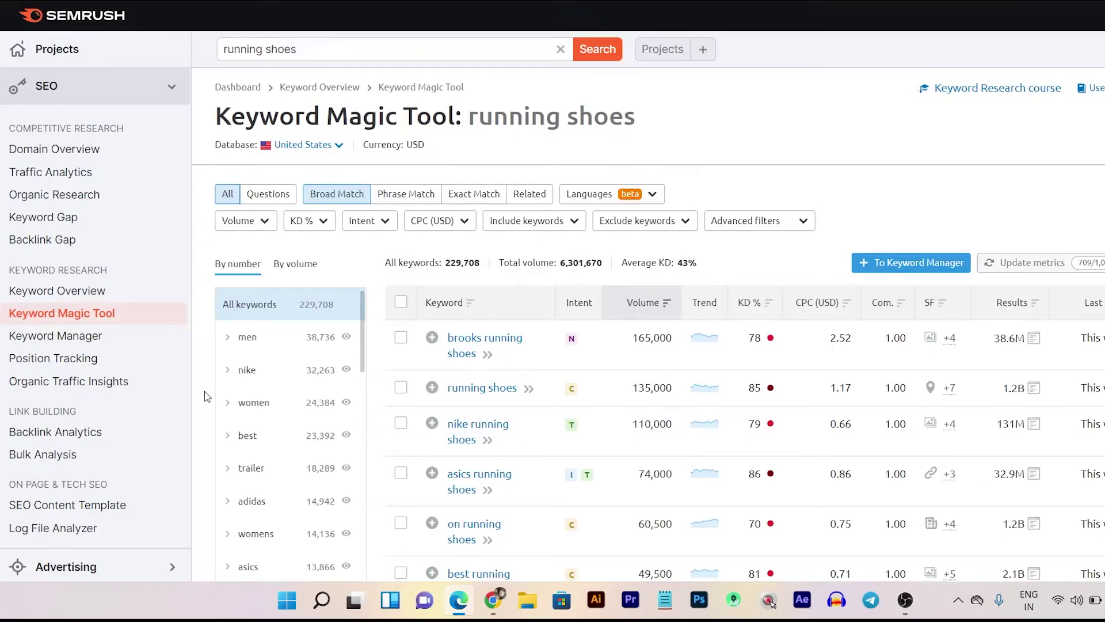
scroll(206, 397, down, 3)
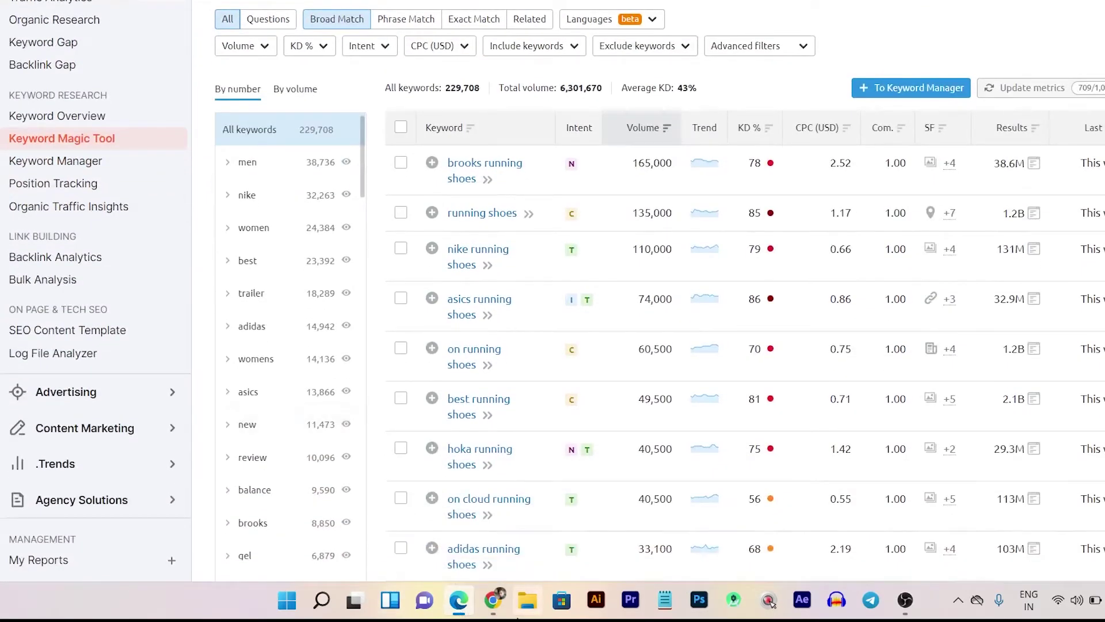
click(509, 604)
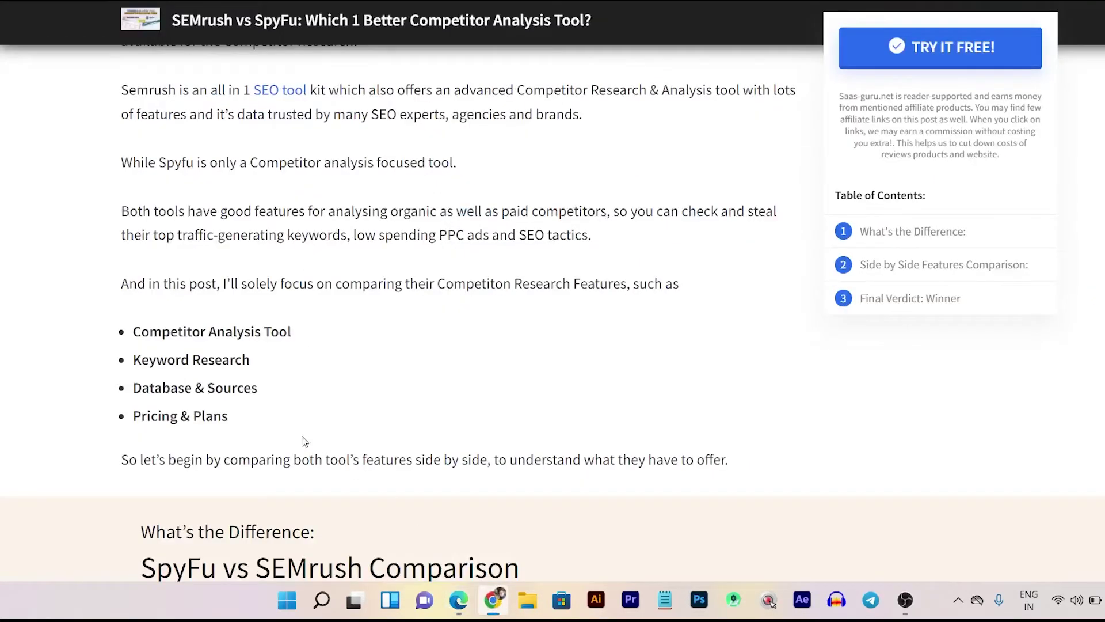
Highlight Database & Sources in the article, glance at Semrush's keyword list, and open Semrush's Statistics page in a new Chrome tab
drag(256, 383, 135, 387)
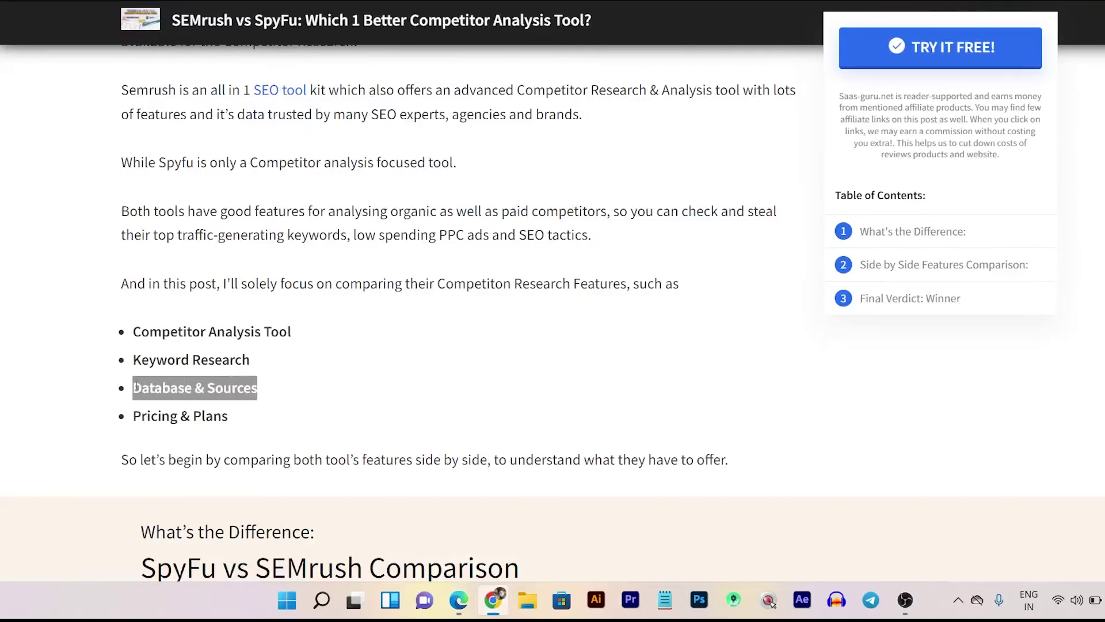
click(460, 604)
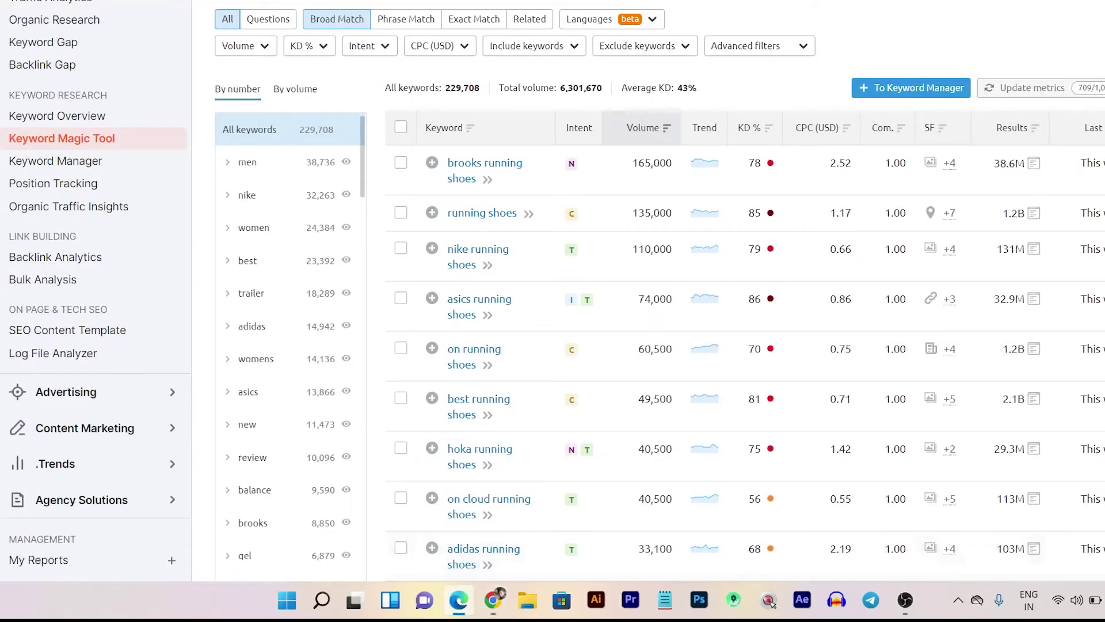
click(503, 605)
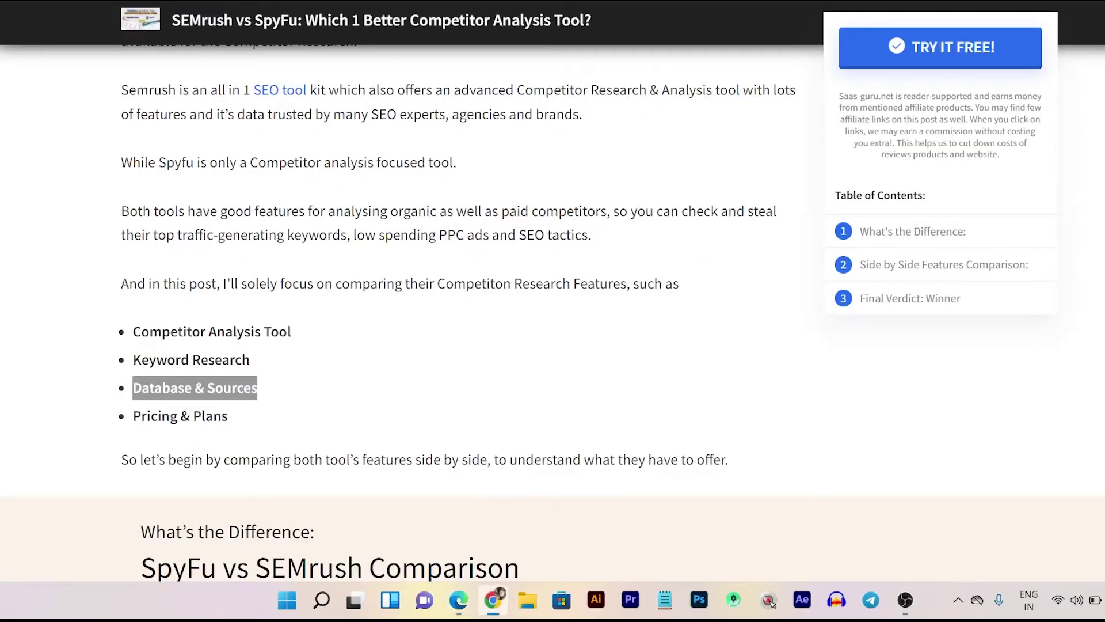
key(ctrl+t)
text(semrush)
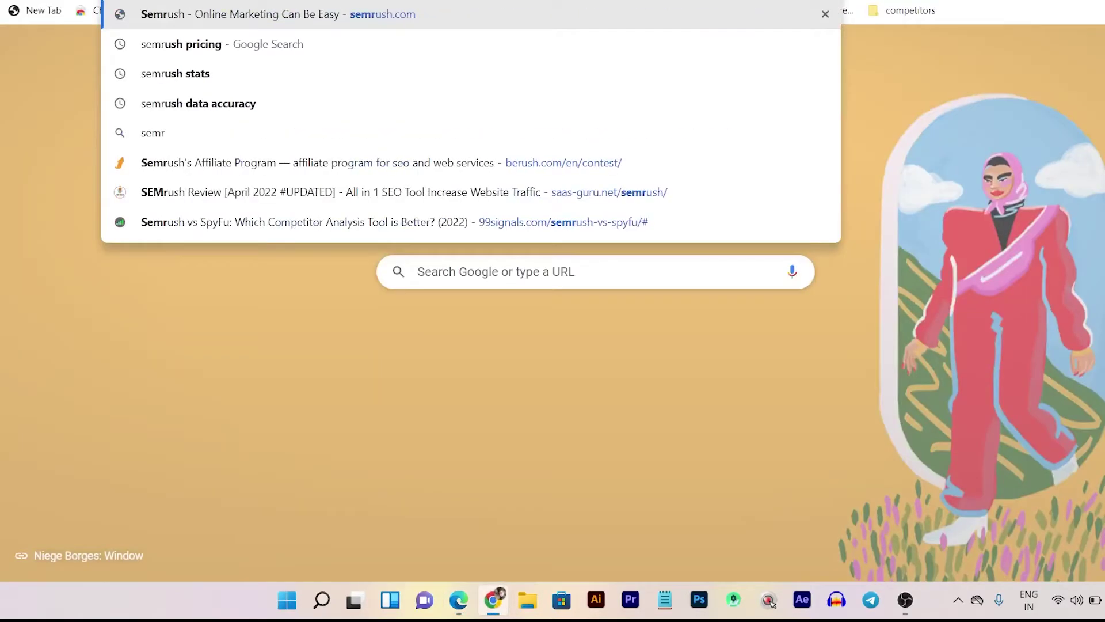
text( stats)
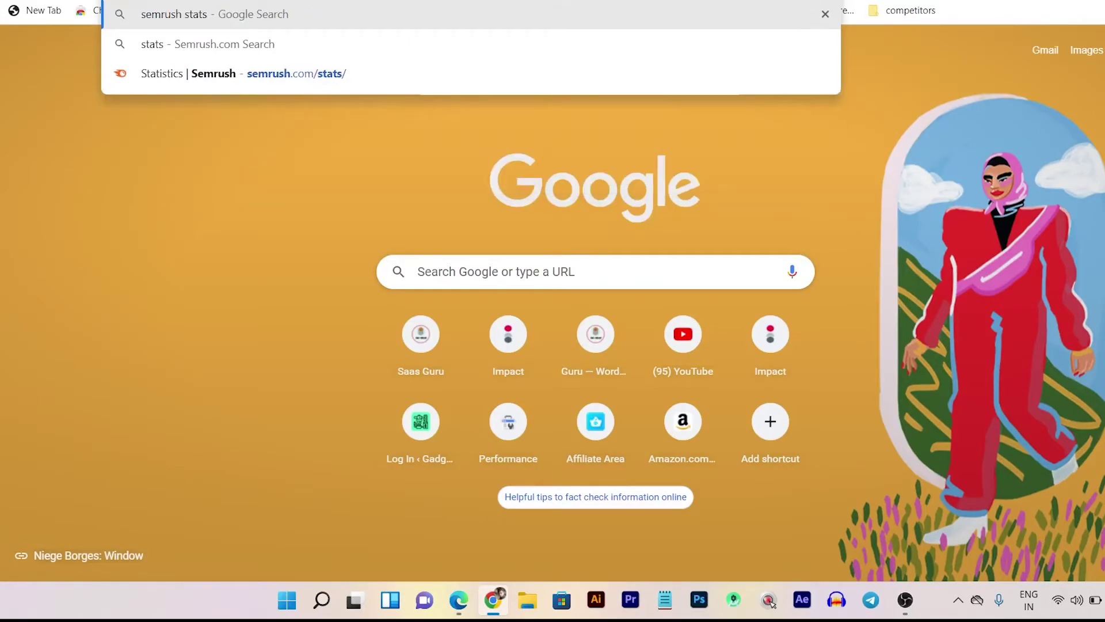
click(258, 73)
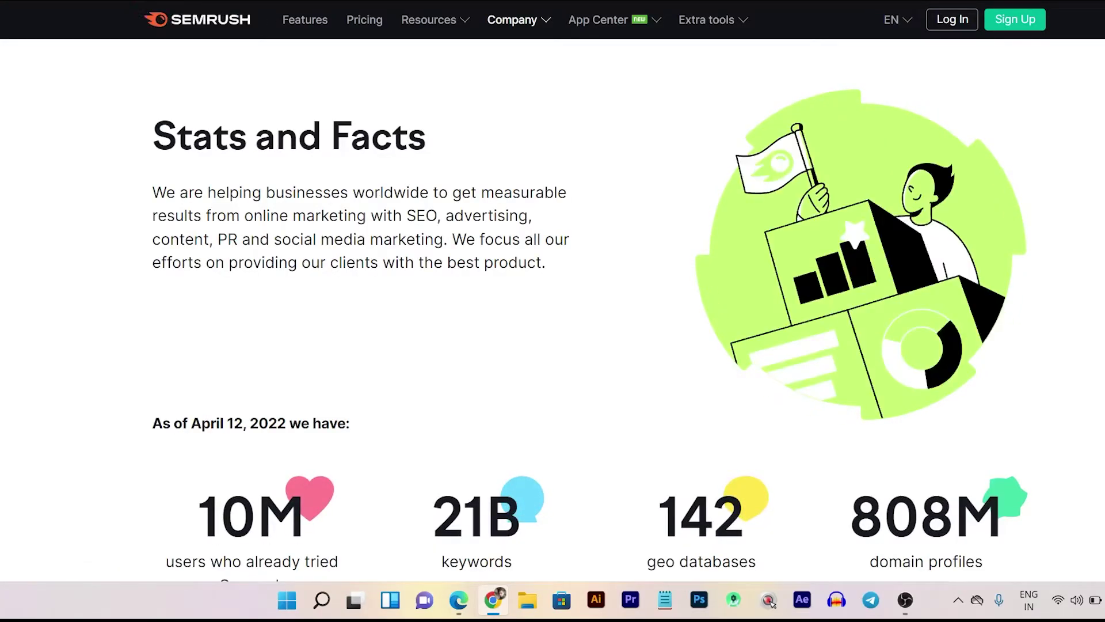
Highlight the geo databases figure among the headline numbers on Semrush's Stats and Facts page
scroll(228, 335, down, 4)
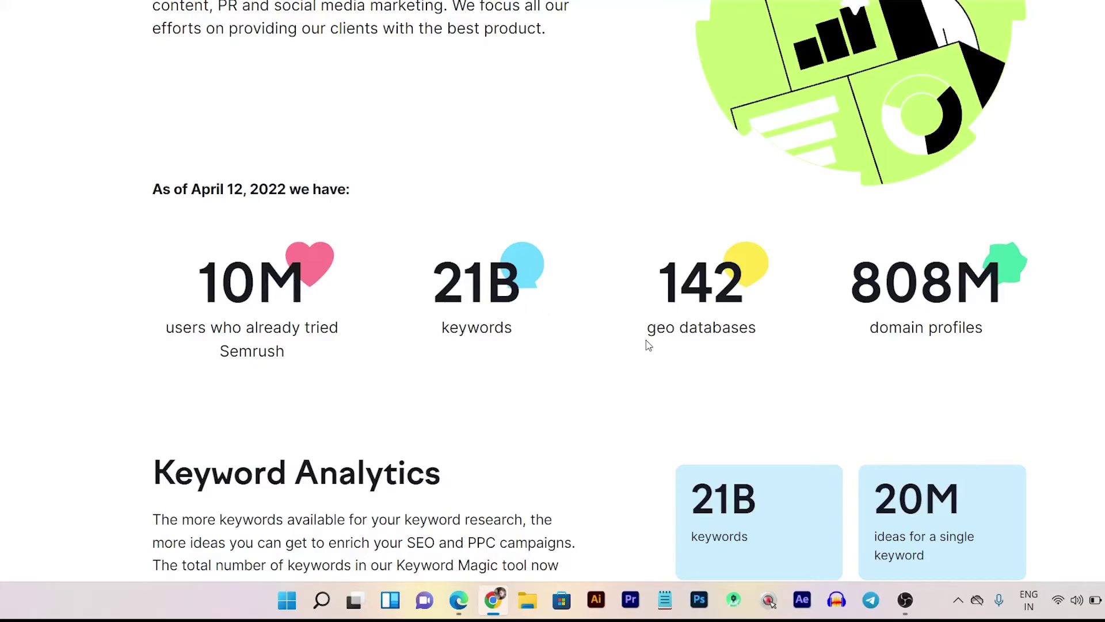
drag(649, 344, 790, 347)
drag(749, 285, 653, 282)
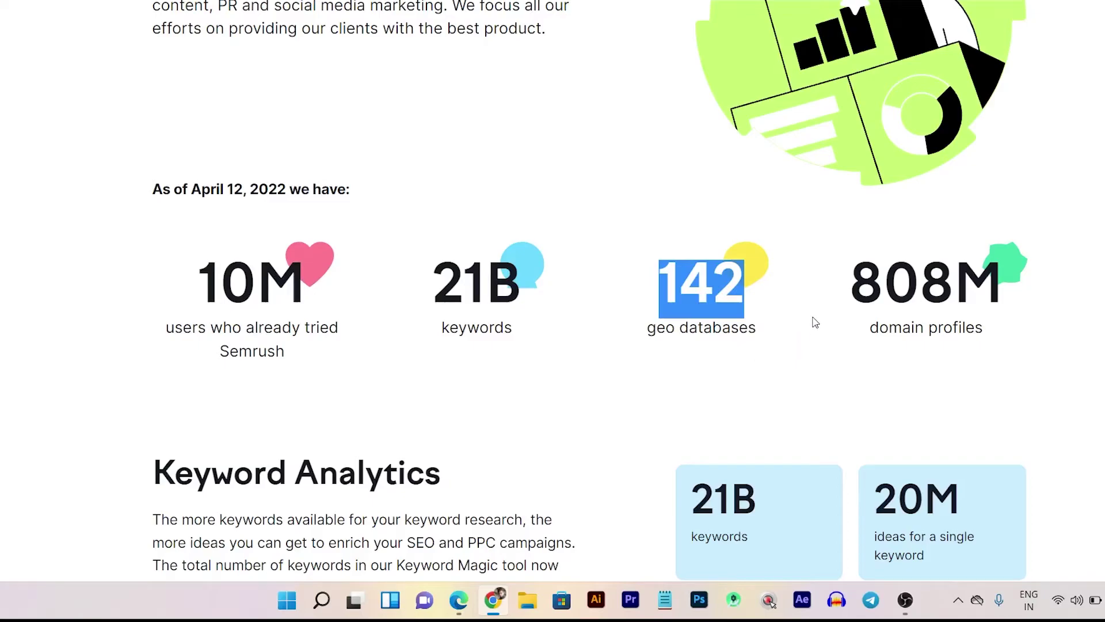
Look through the stats page's sections on backlinks, Domain Analytics databases, and web traffic data and market insights
scroll(815, 323, down, 15)
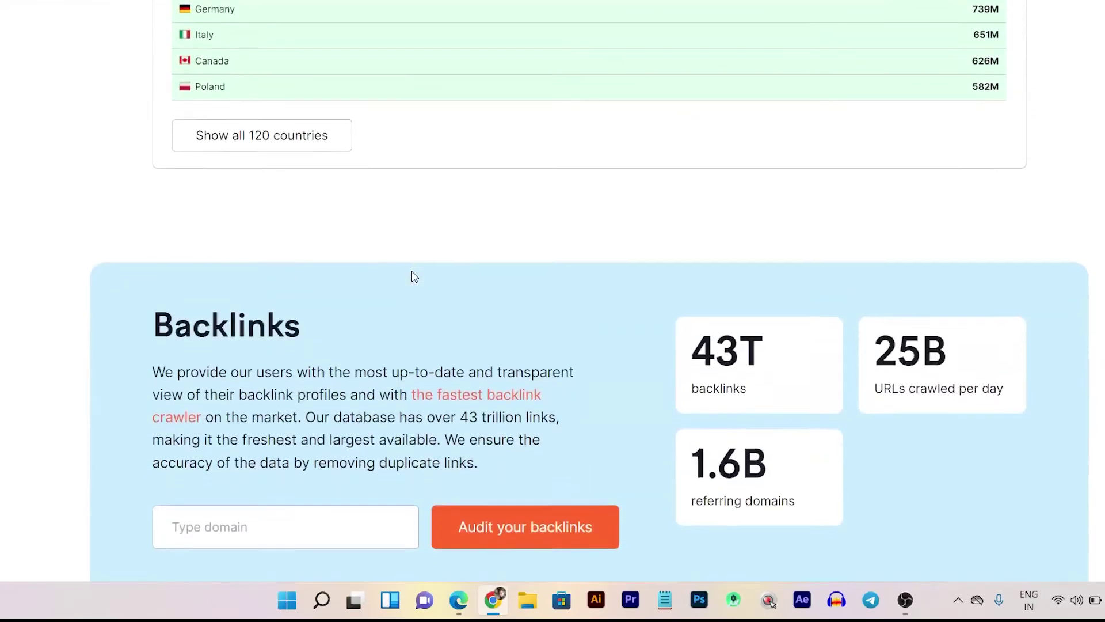
scroll(413, 277, down, 10)
scroll(806, 313, up, 5)
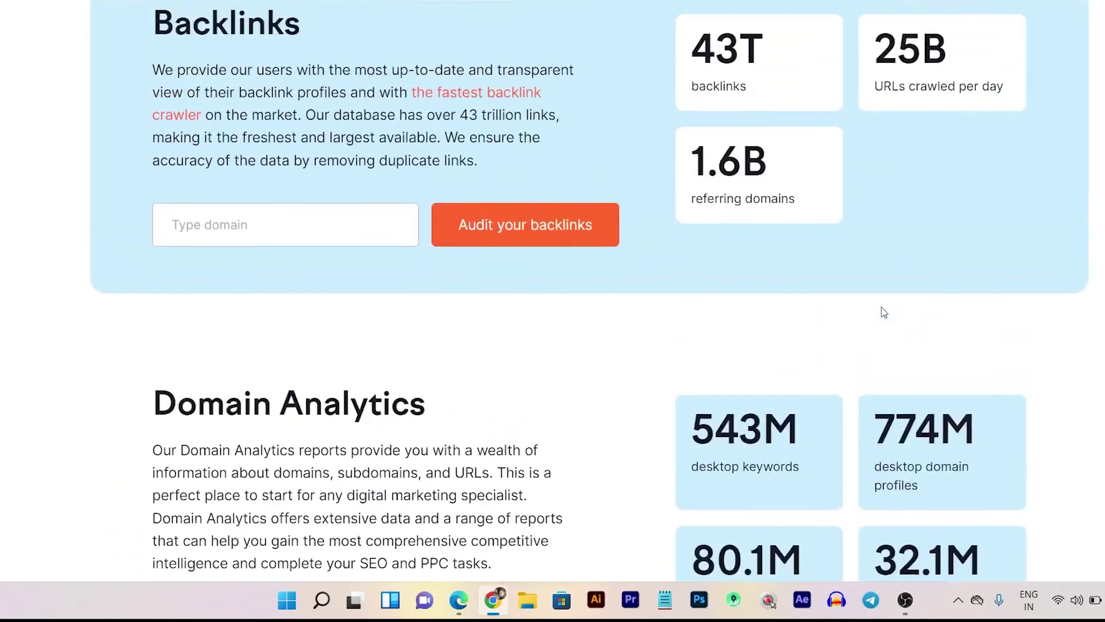
scroll(884, 313, up, 4)
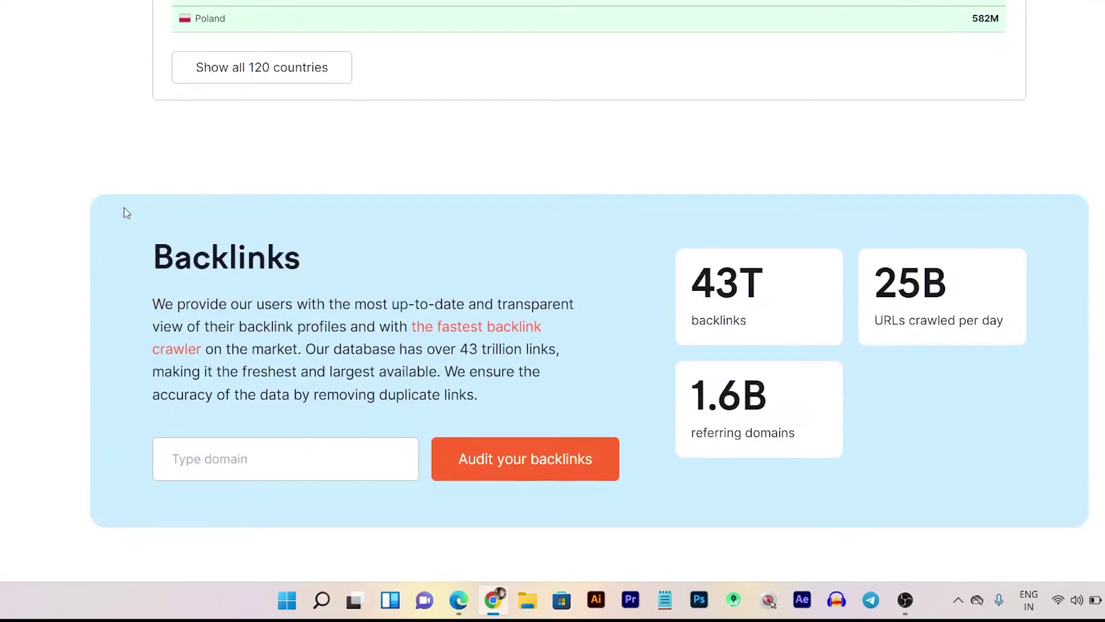
scroll(127, 213, down, 12)
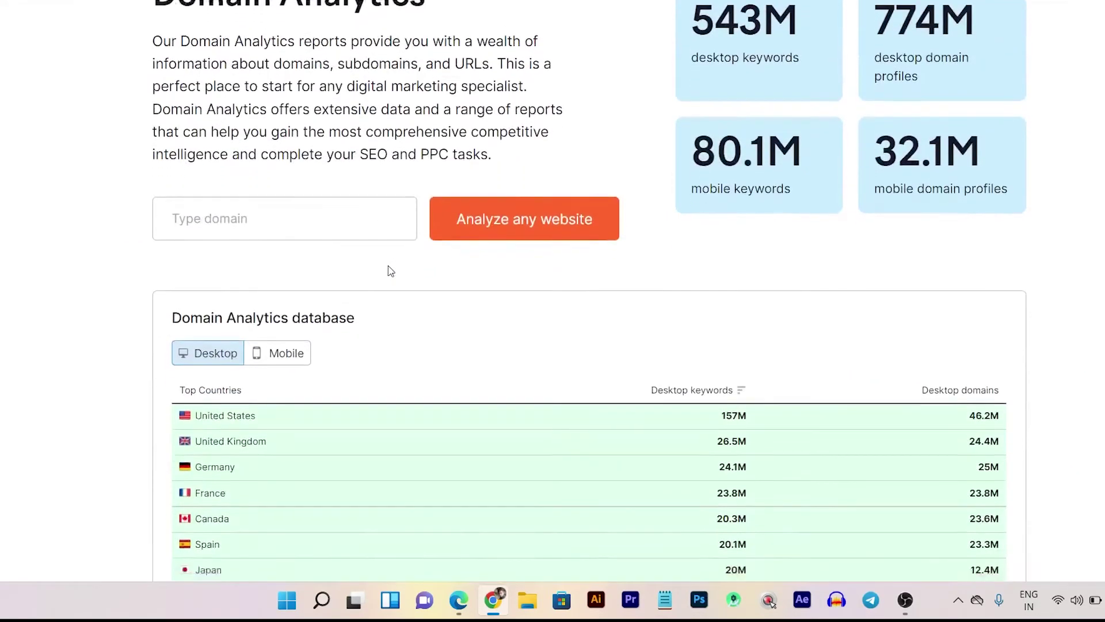
scroll(391, 271, down, 18)
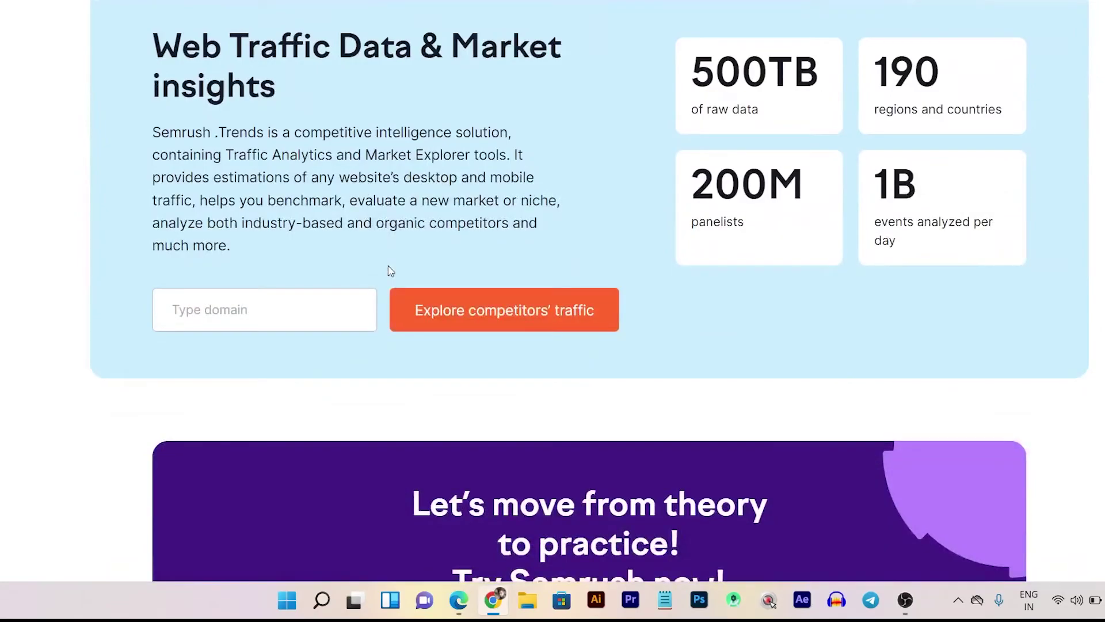
scroll(371, 312, down, 5)
scroll(370, 312, up, 5)
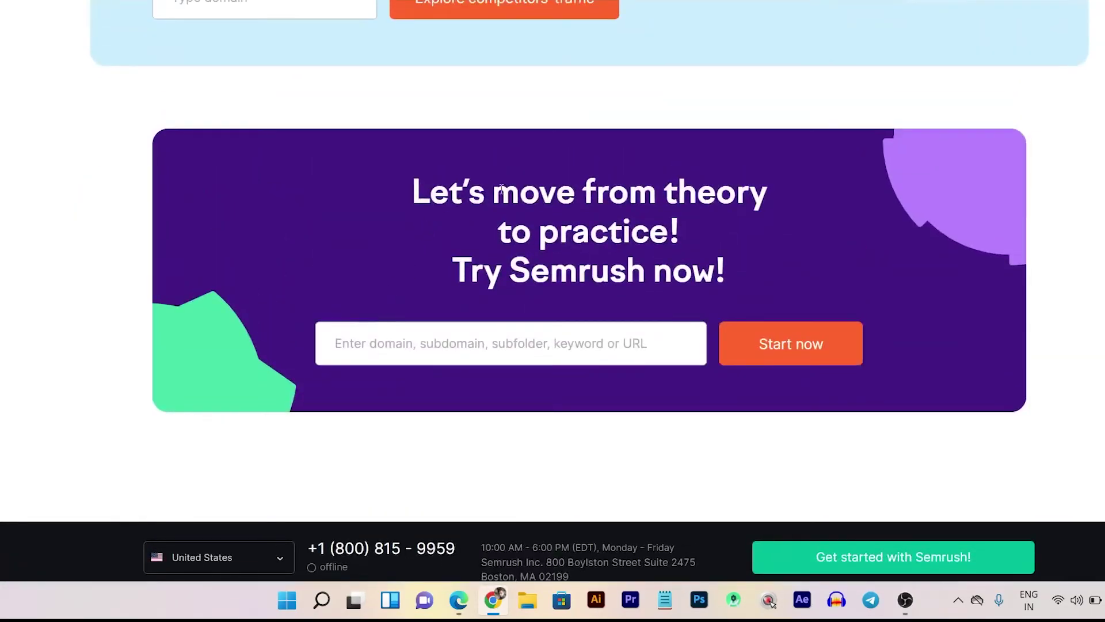
scroll(606, 181, up, 5)
scroll(606, 180, up, 15)
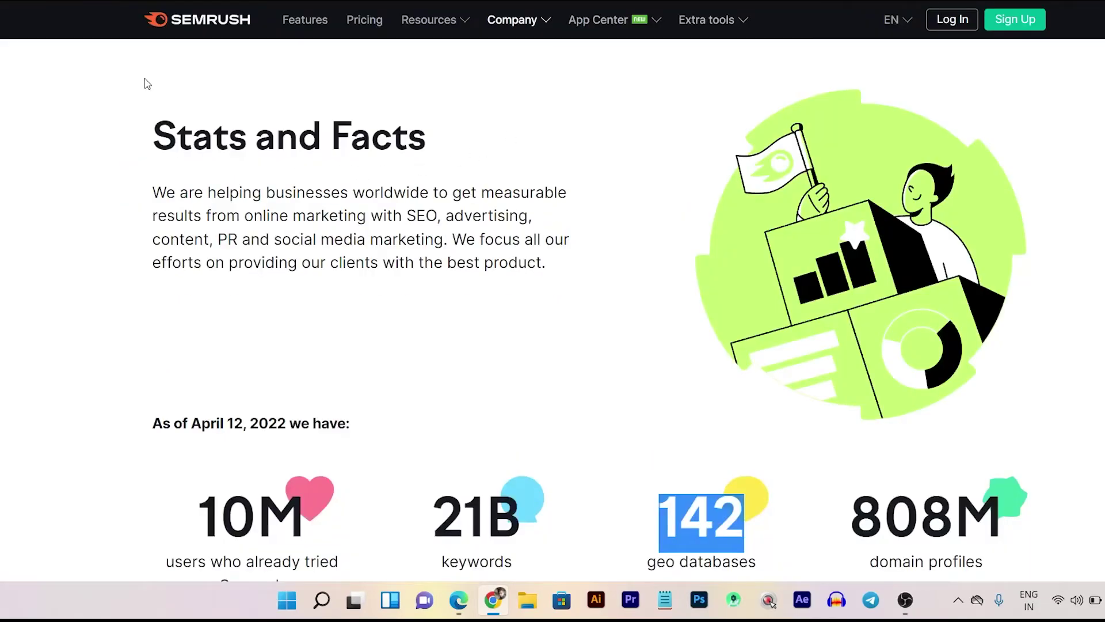
Open Semrush's Plans & Pricing page, review the monthly plans, and switch the prices to annual payment
click(367, 24)
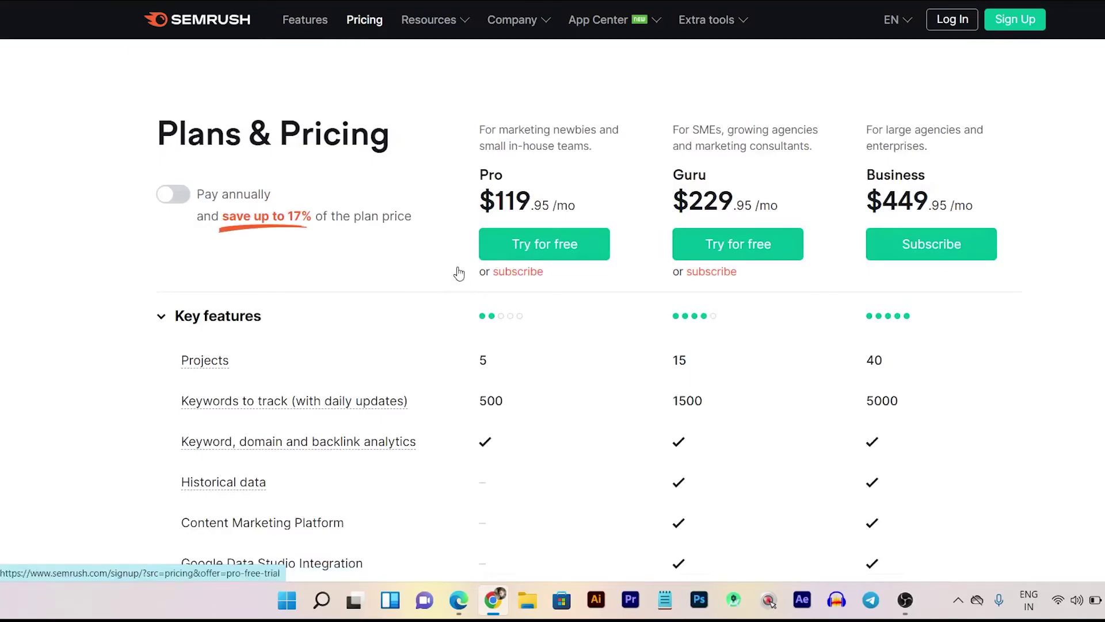
click(541, 275)
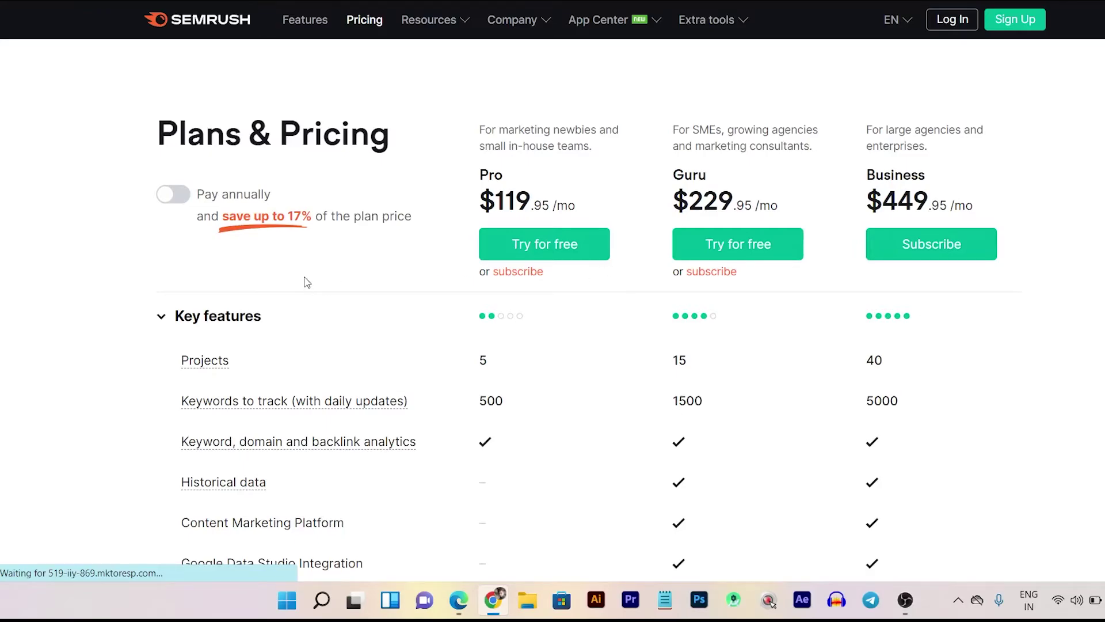
scroll(351, 324, down, 3)
scroll(351, 323, up, 3)
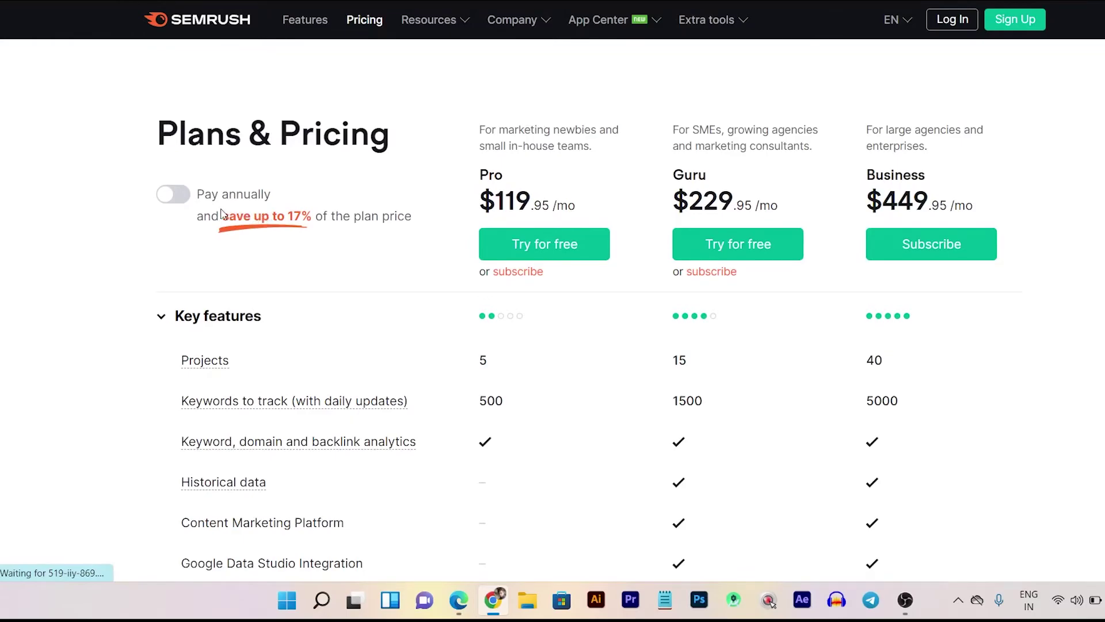
click(185, 199)
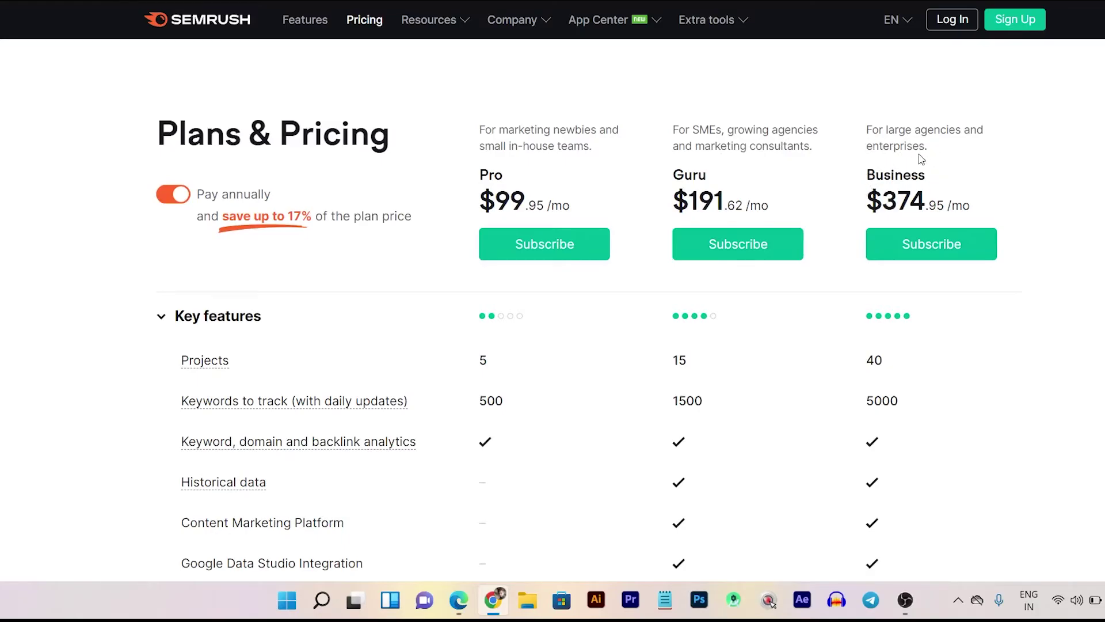
Compare the features of the annually billed Pro, Guru and Business plans, and switch the prices back to monthly payment
scroll(558, 288, down, 2)
scroll(461, 256, down, 5)
scroll(526, 261, up, 7)
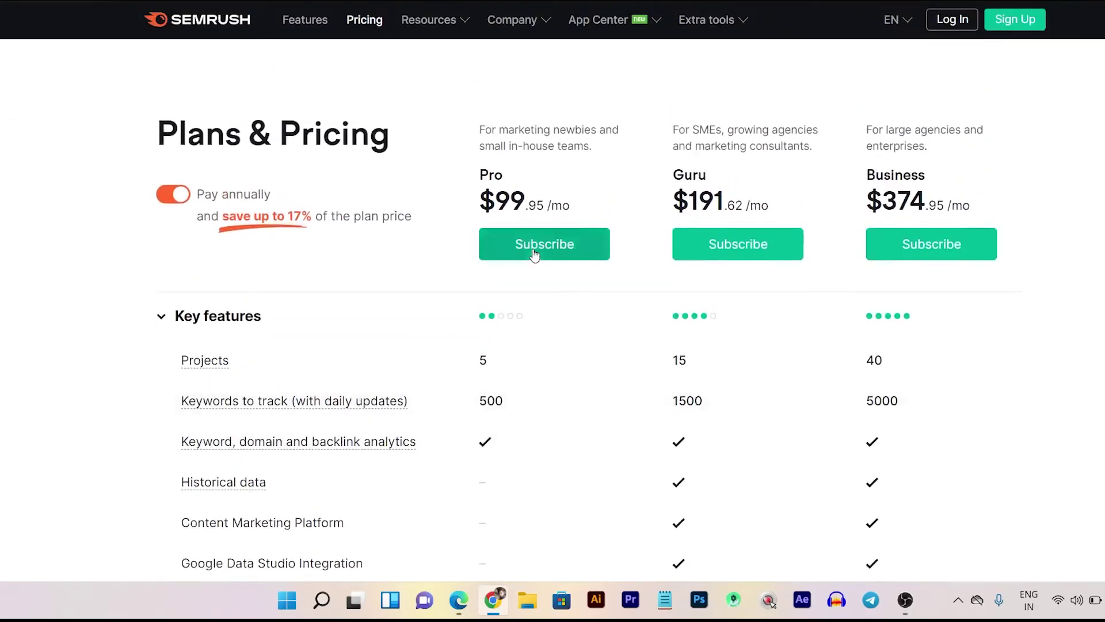
scroll(819, 340, down, 3)
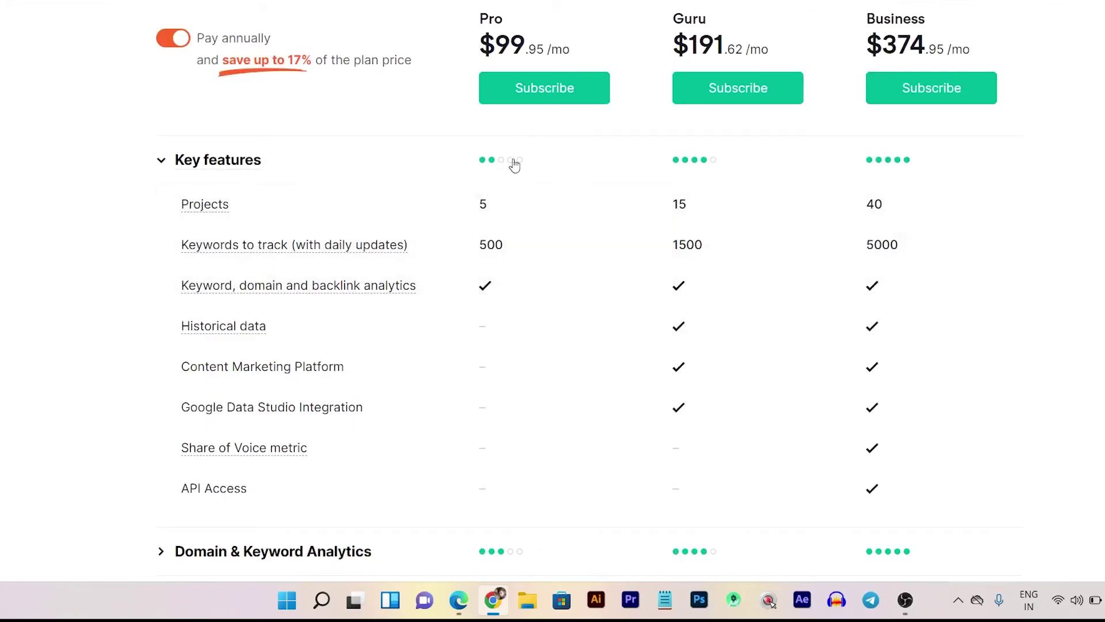
scroll(976, 193, down, 1)
scroll(975, 194, down, 9)
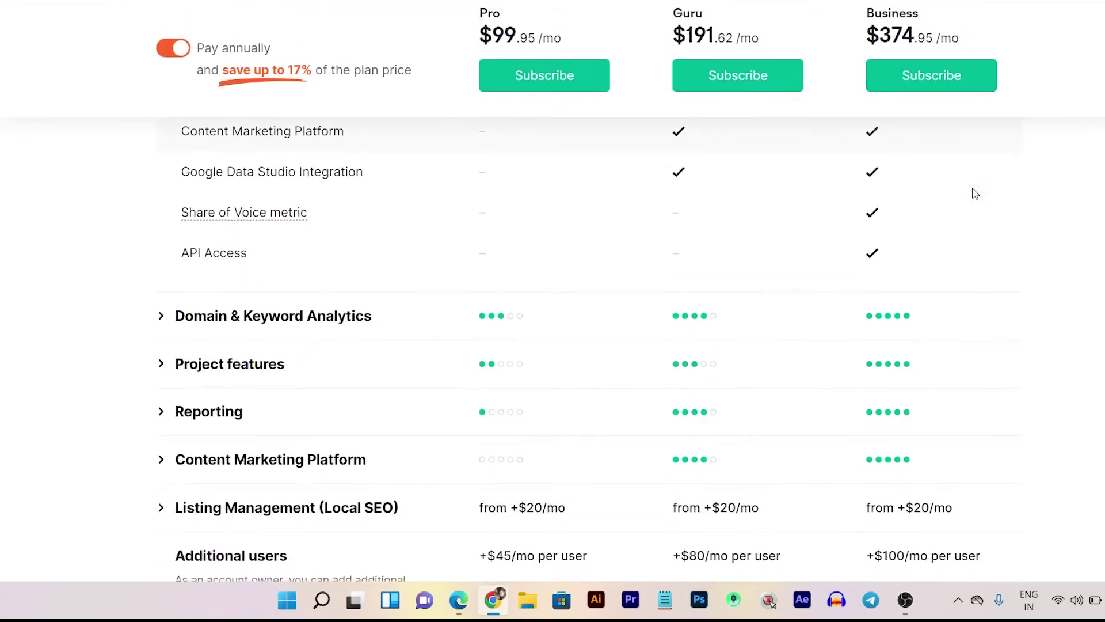
scroll(920, 321, up, 12)
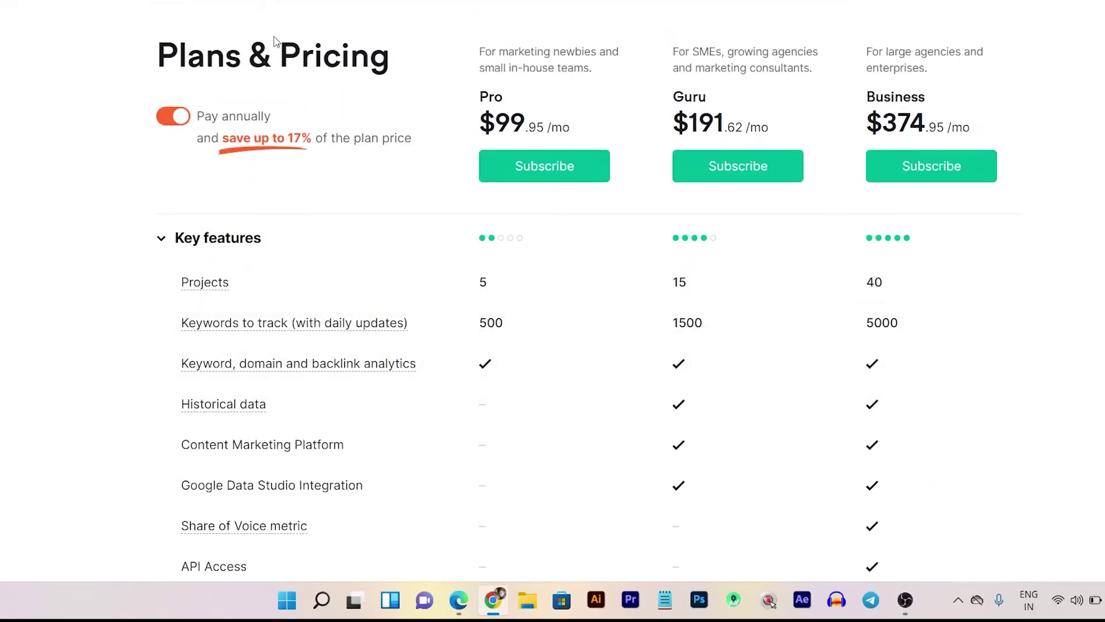
scroll(526, 85, down, 2)
scroll(513, 168, up, 3)
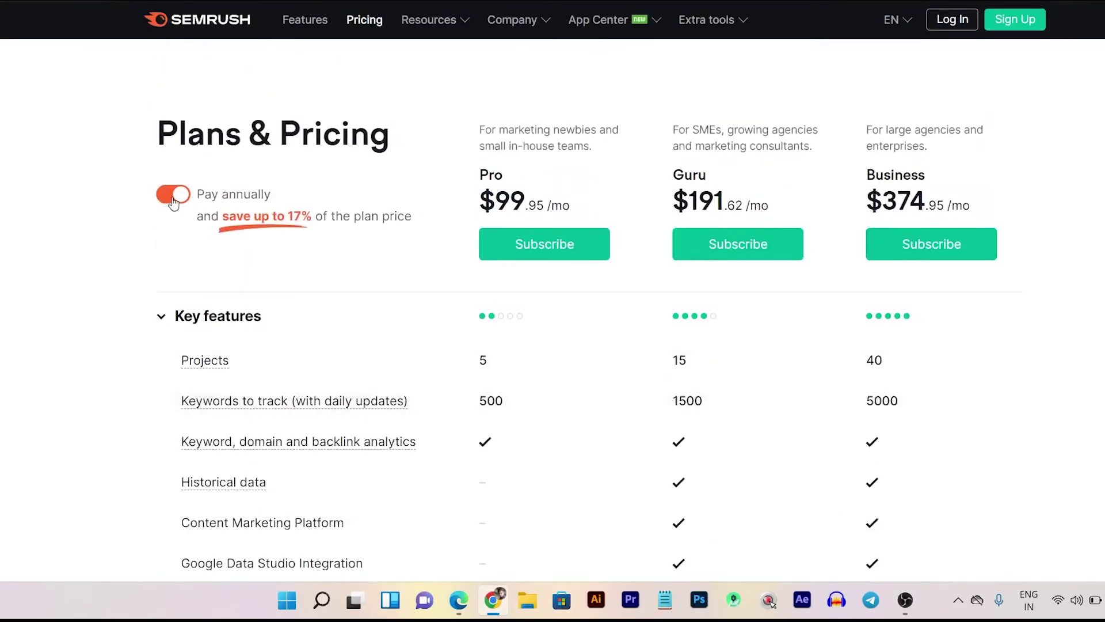
click(173, 197)
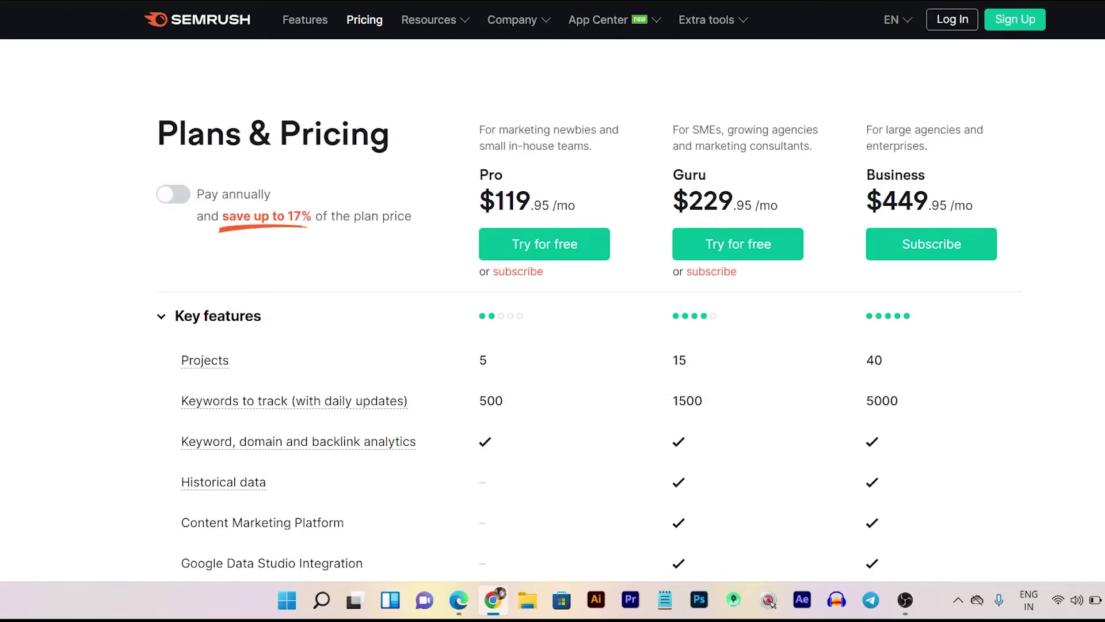
Look up SpyFu pricing in a new tab and bring up SpyFu's Basic, Limited Time Offer and Professional plans
key(ctrl+t)
text(spyfu)
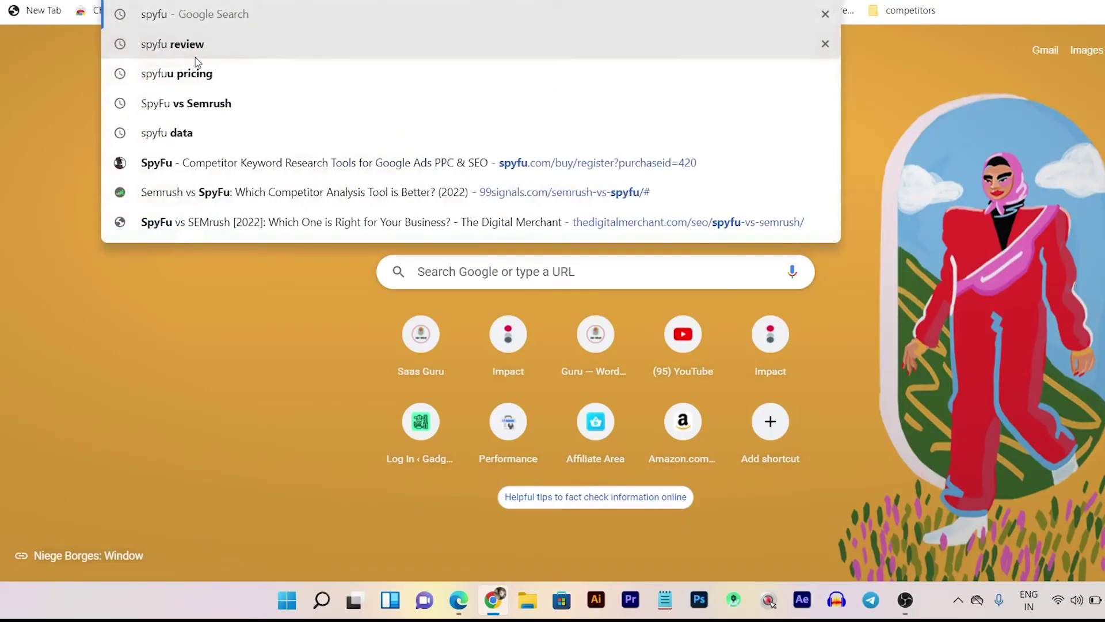
click(161, 73)
scroll(288, 227, down, 1)
scroll(315, 232, down, 1)
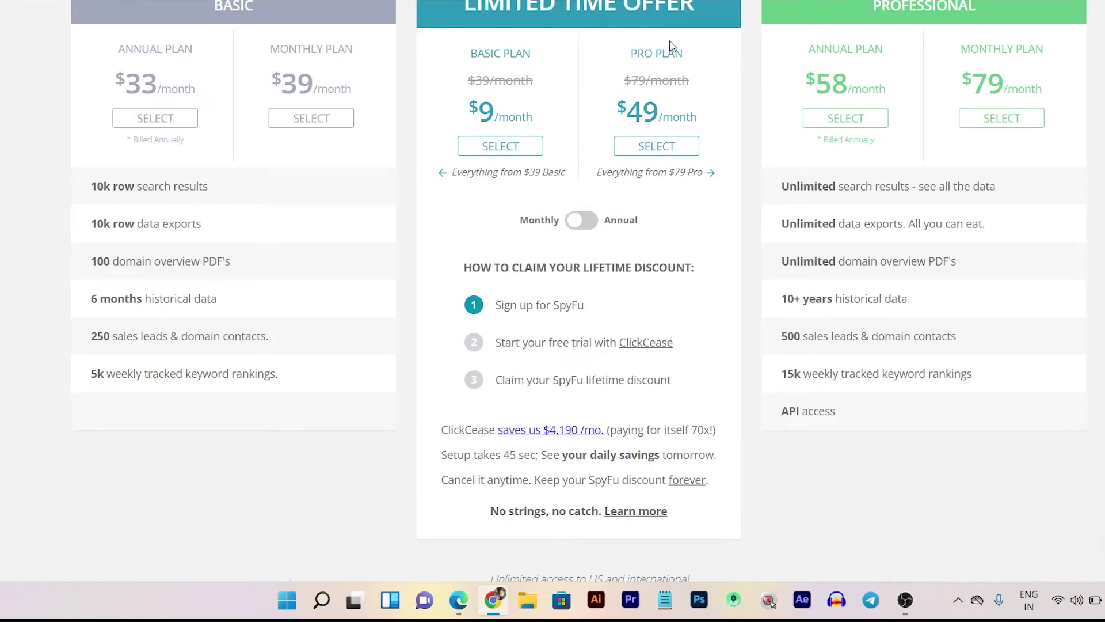
Compare SpyFu's annual and monthly plan prices, the limited-time discount terms, and the limits included in each plan
scroll(235, 155, up, 3)
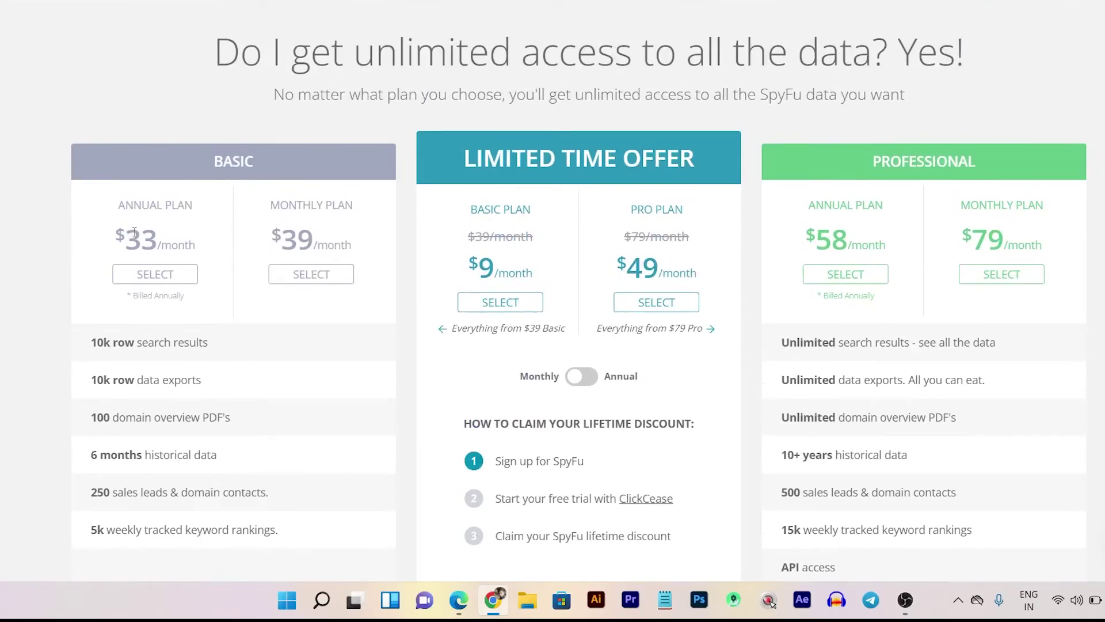
scroll(456, 328, down, 3)
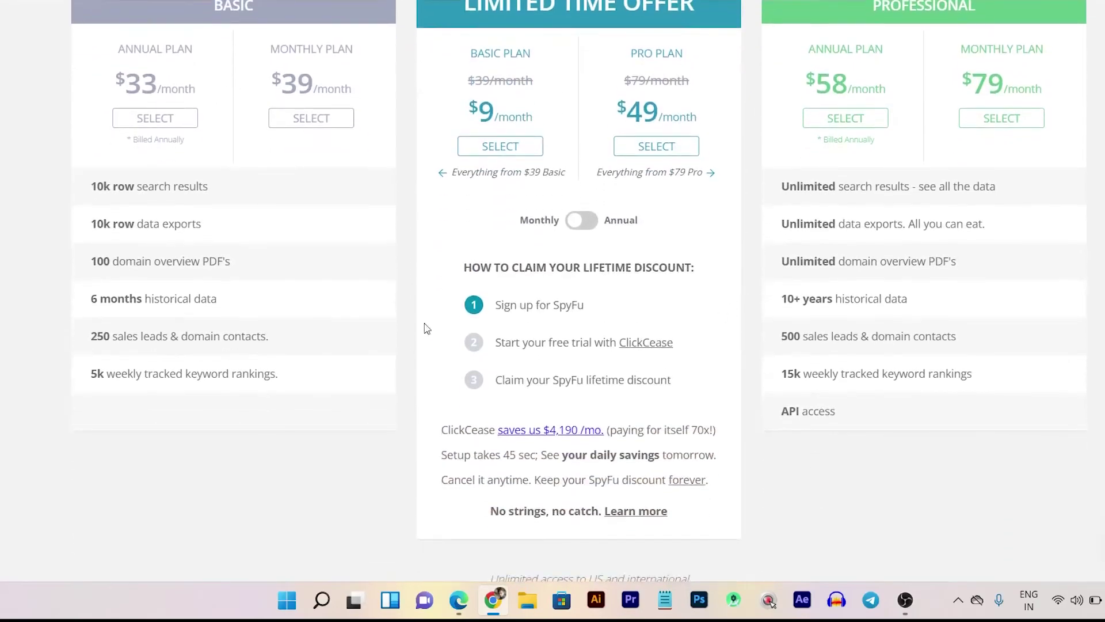
scroll(1046, 340, up, 3)
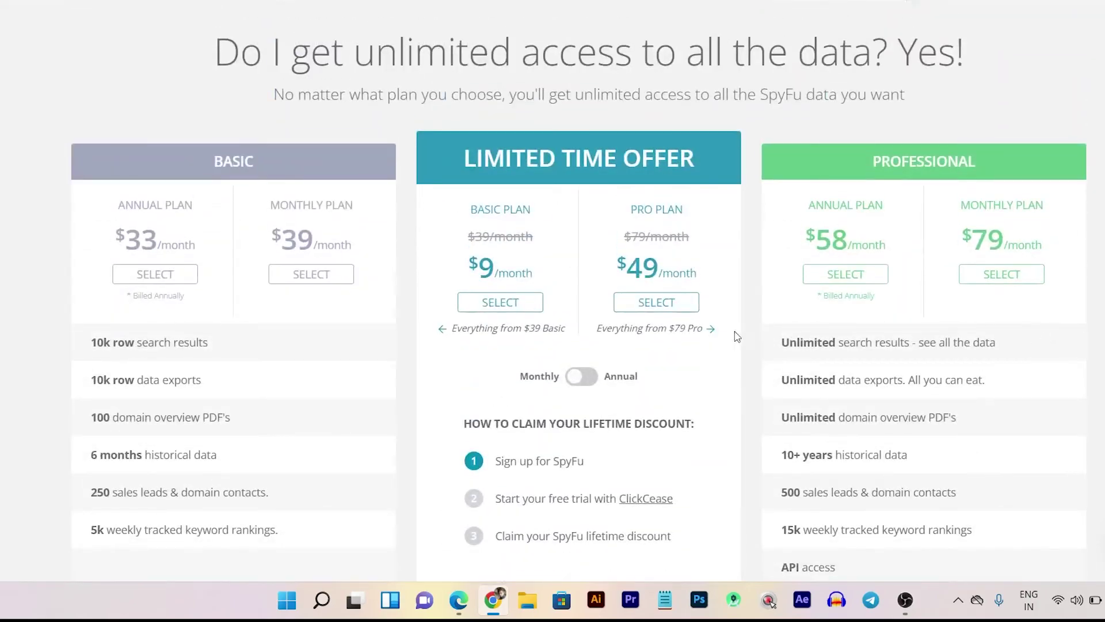
scroll(613, 322, down, 2)
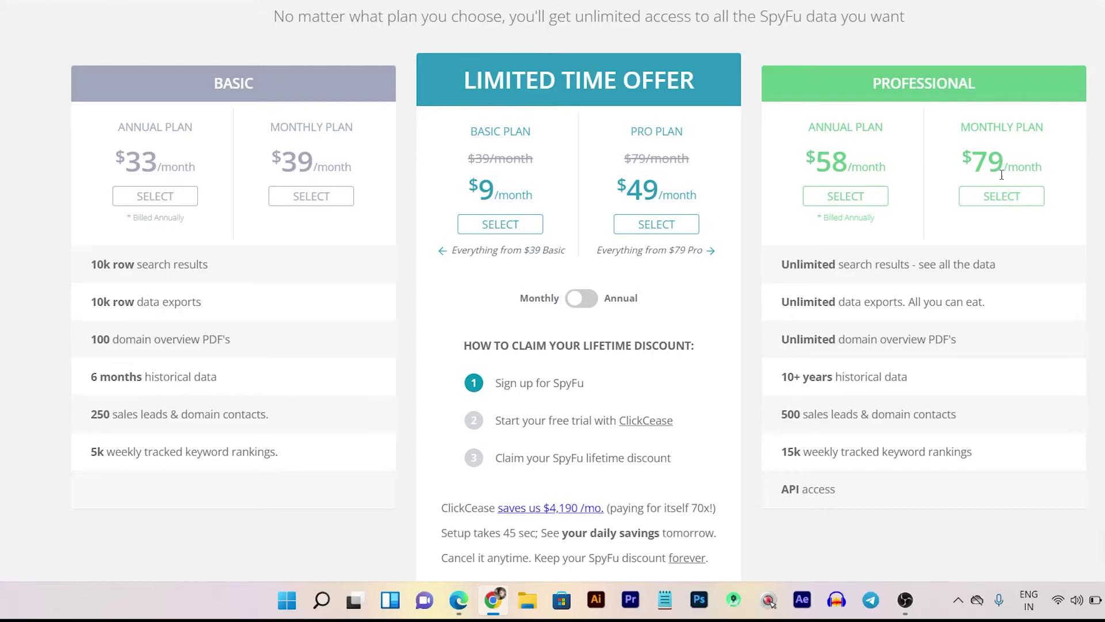
mouse_move(813, 419)
scroll(802, 419, up, 3)
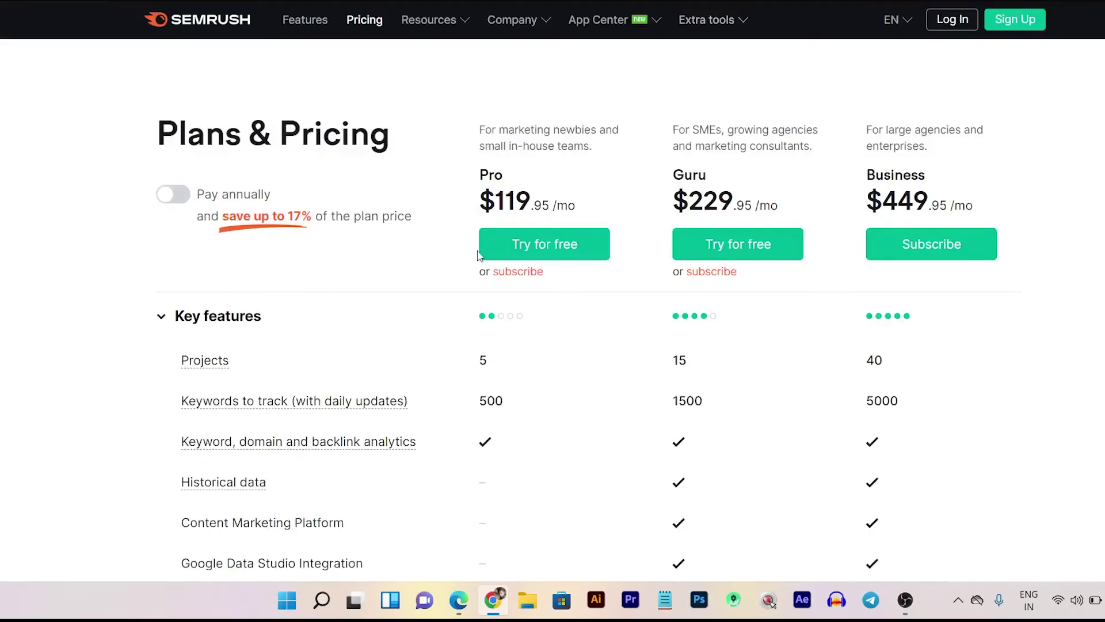
Return to Semrush's pricing page to review its add-ons and custom plan section, and switch to the Keyword Magic Tool in Edge
scroll(501, 277, down, 10)
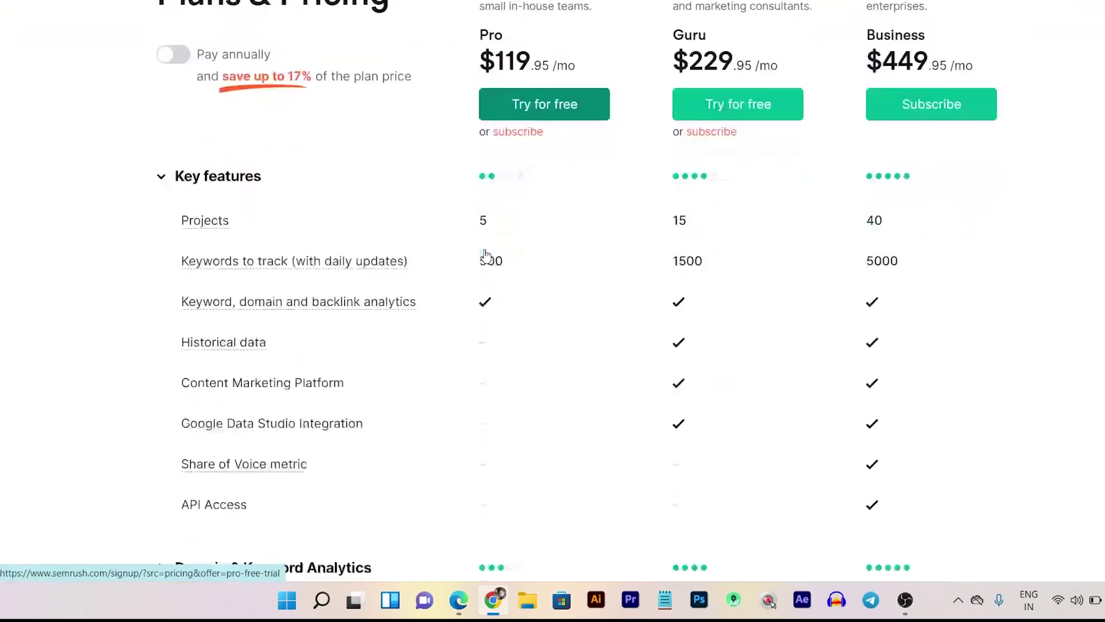
scroll(551, 323, down, 12)
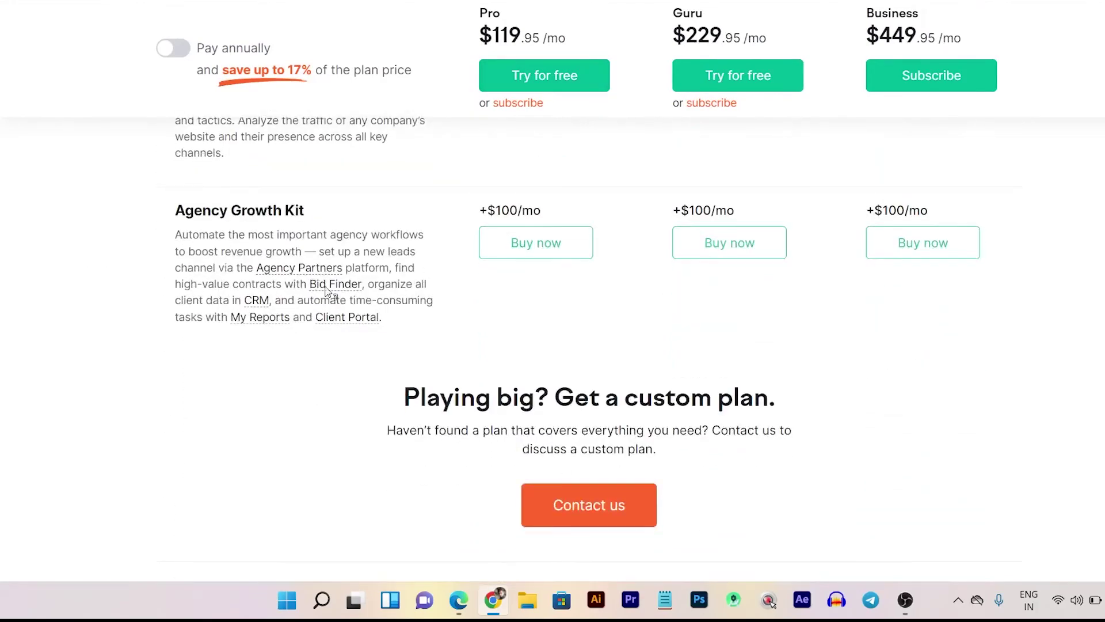
click(461, 605)
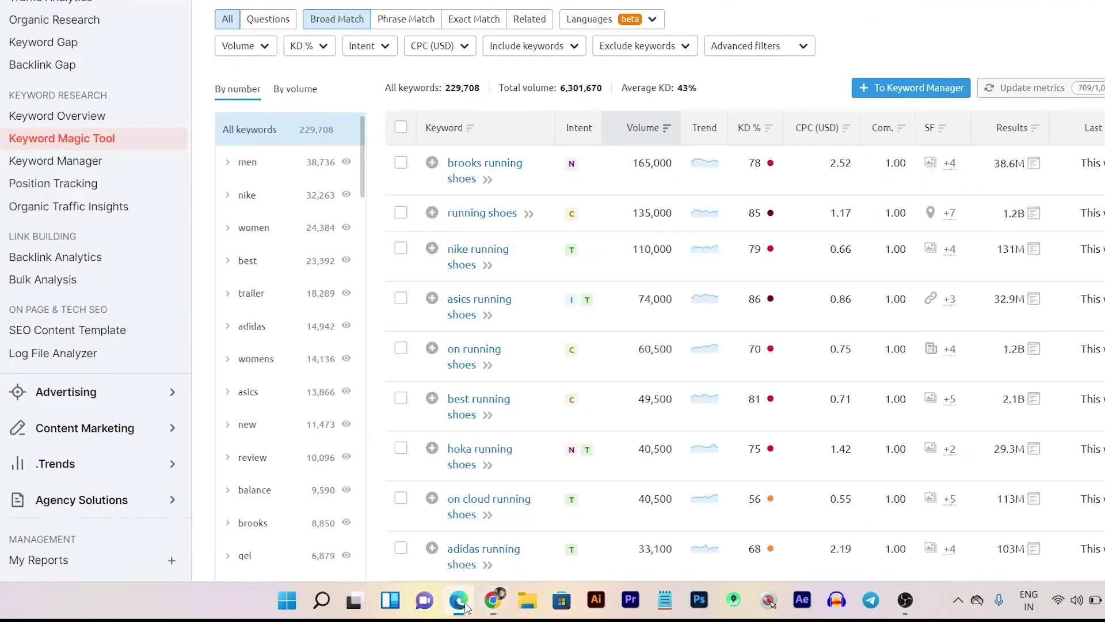
Open SpyFu's domain overview, and collapse the SEO tool list beside Semrush's Keyword Magic Tool to show the other tool categories
scroll(109, 219, up, 3)
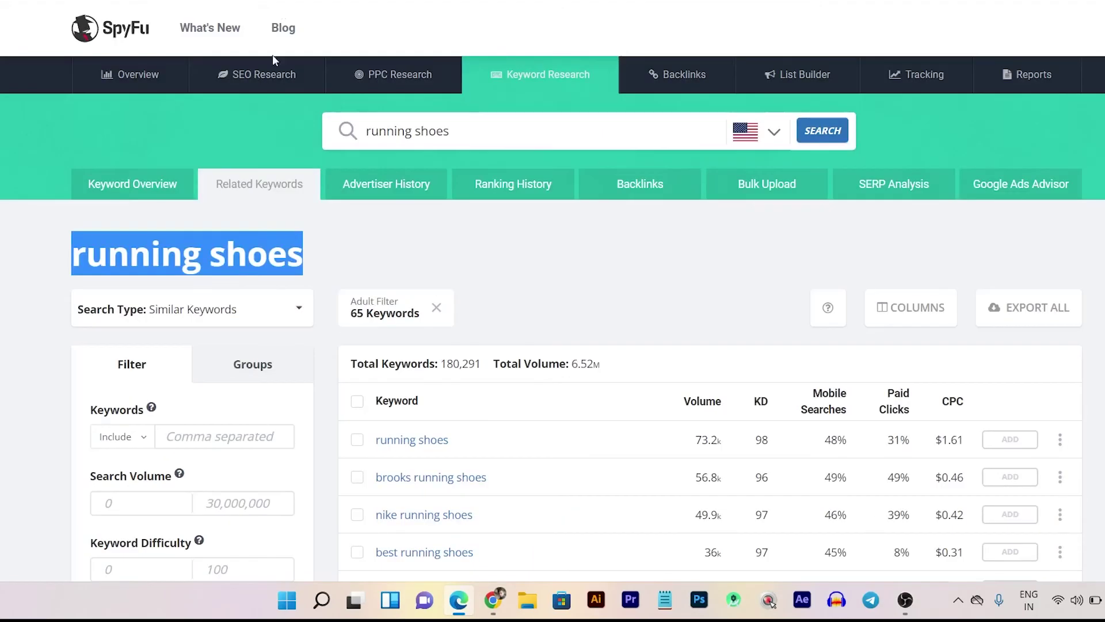
click(137, 83)
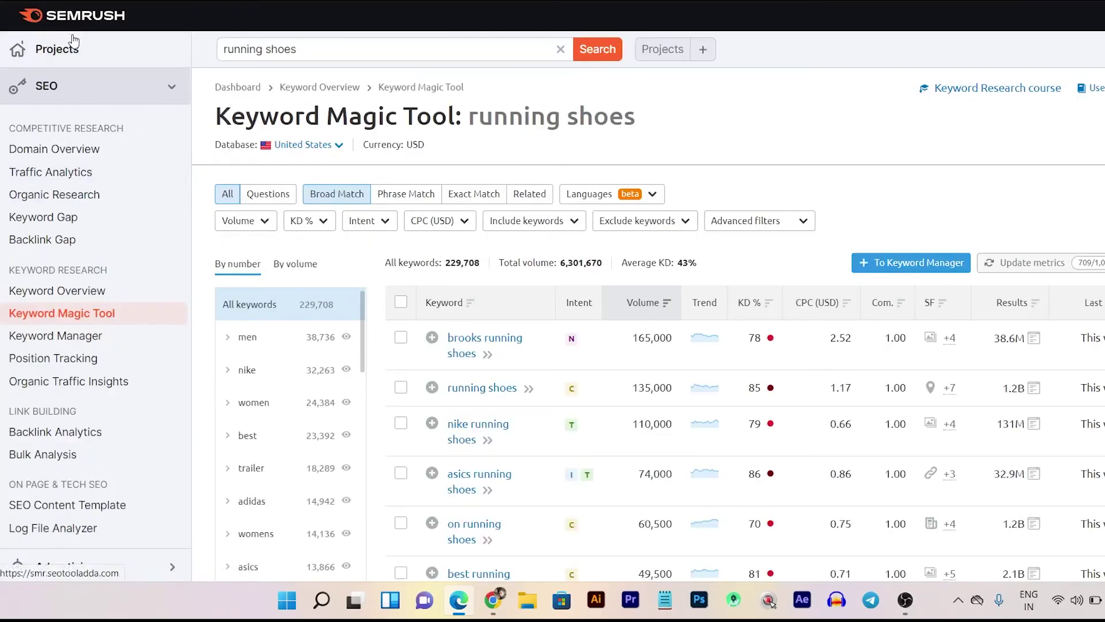
click(166, 92)
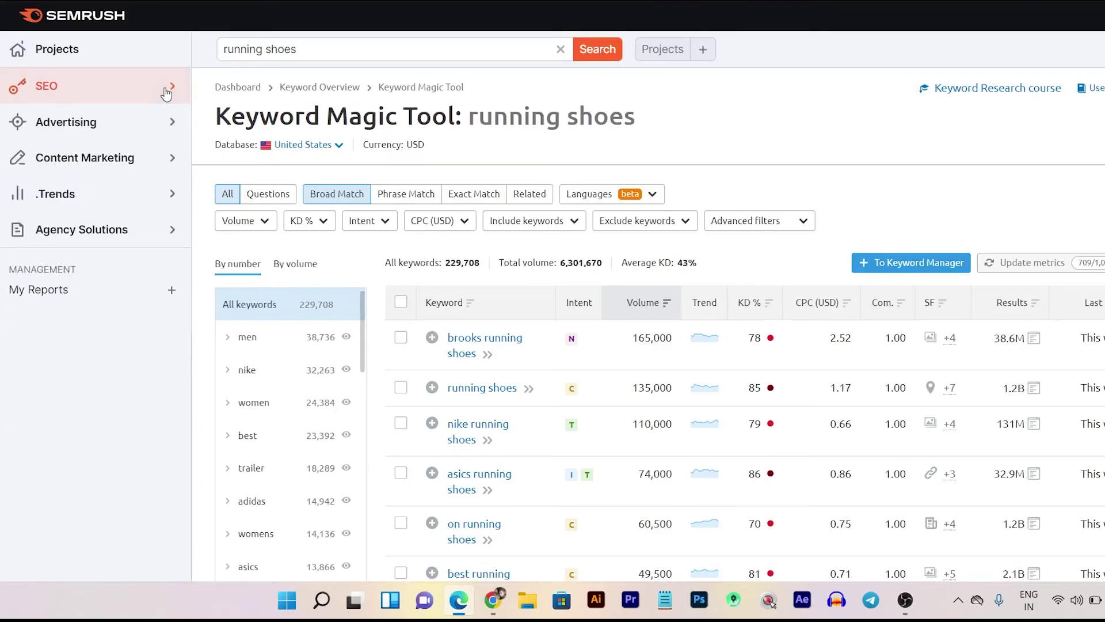
Look through SpyFu's monthly domain overview for ebay.com
scroll(207, 306, down, 5)
scroll(207, 306, down, 10)
scroll(207, 306, up, 15)
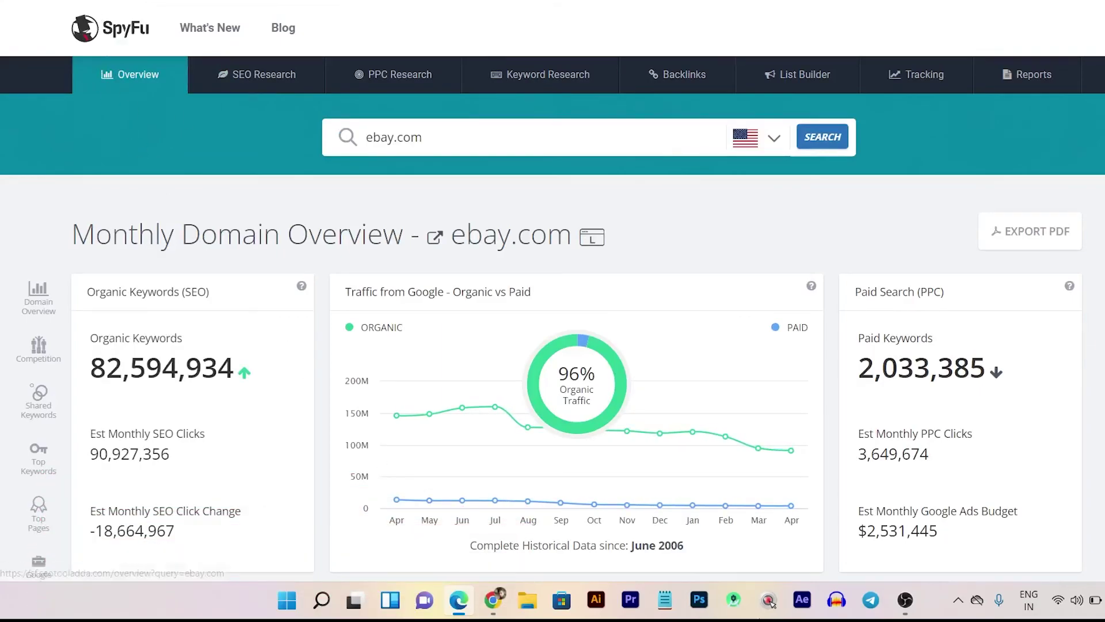
Switch to Chrome and review SpyFu's plan prices, limited-time discount, custom report allowances and Basic versus Professional feature table
click(489, 489)
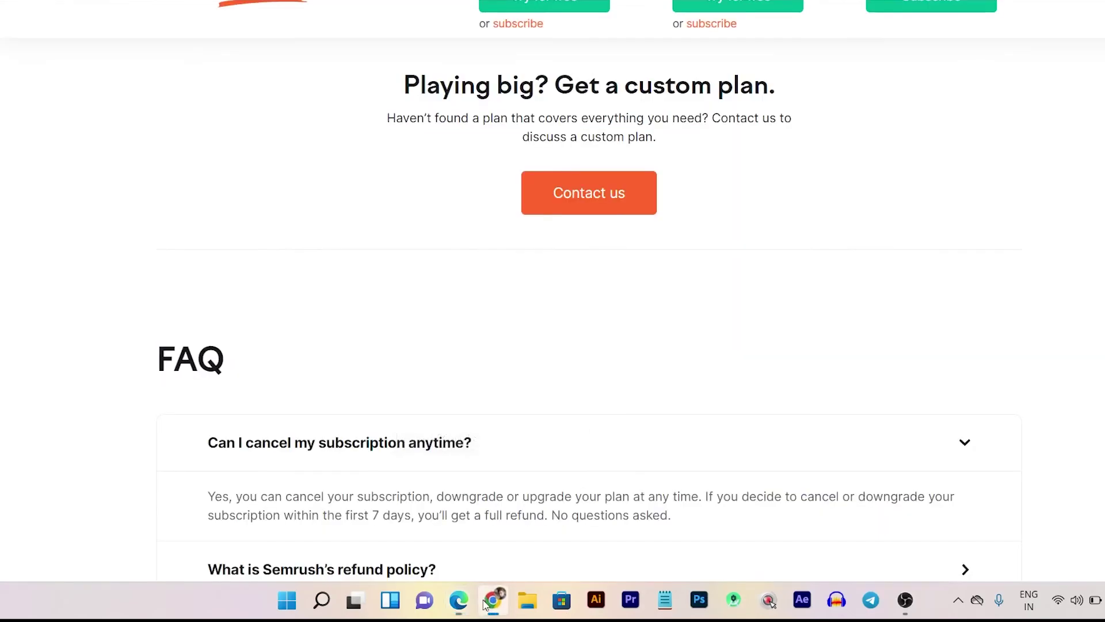
scroll(549, 279, up, 6)
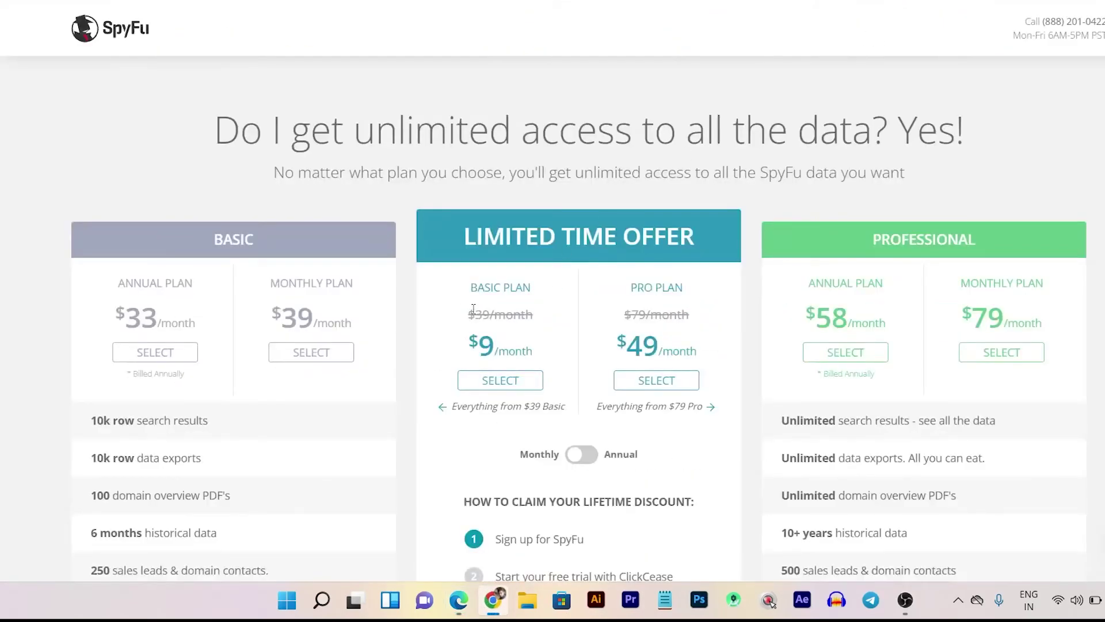
scroll(472, 323, down, 7)
scroll(101, 244, up, 7)
scroll(88, 212, down, 4)
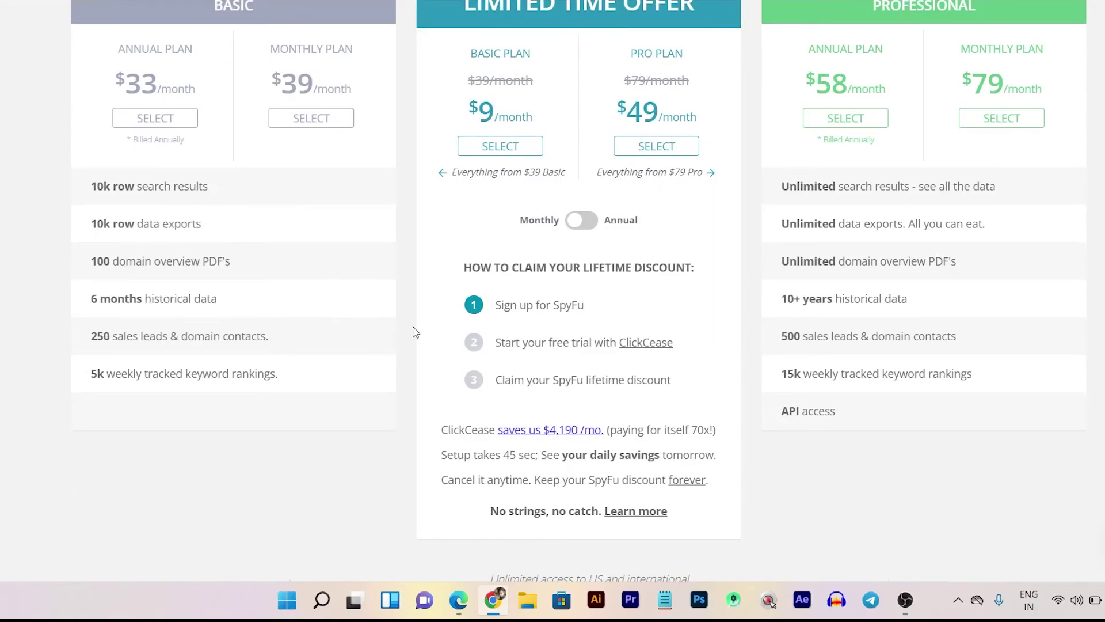
scroll(416, 332, up, 4)
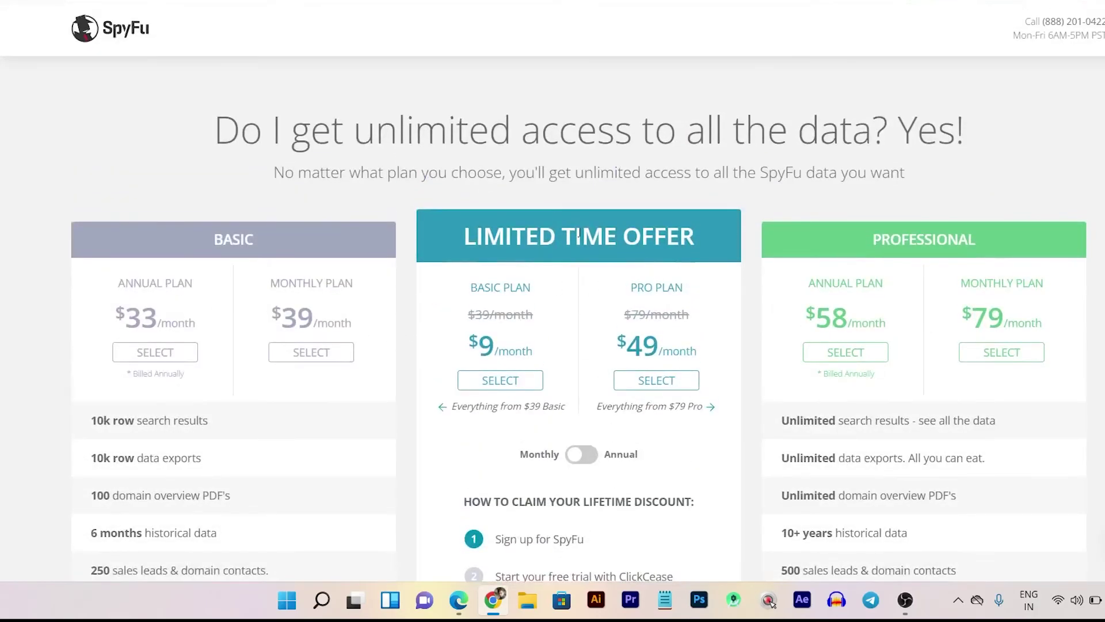
scroll(614, 236, down, 13)
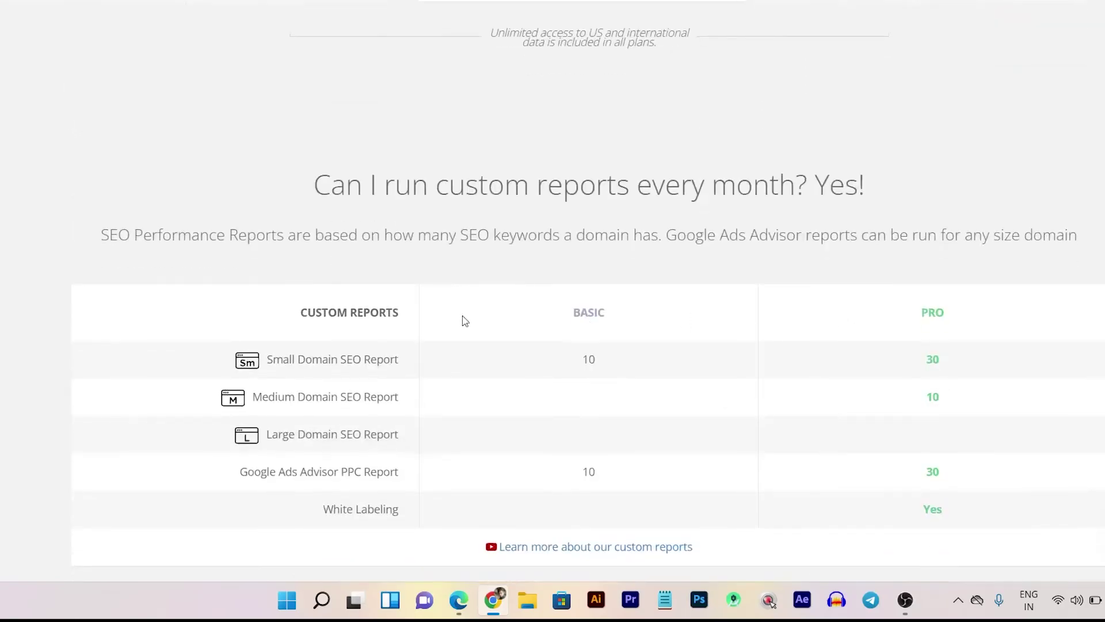
scroll(360, 321, down, 20)
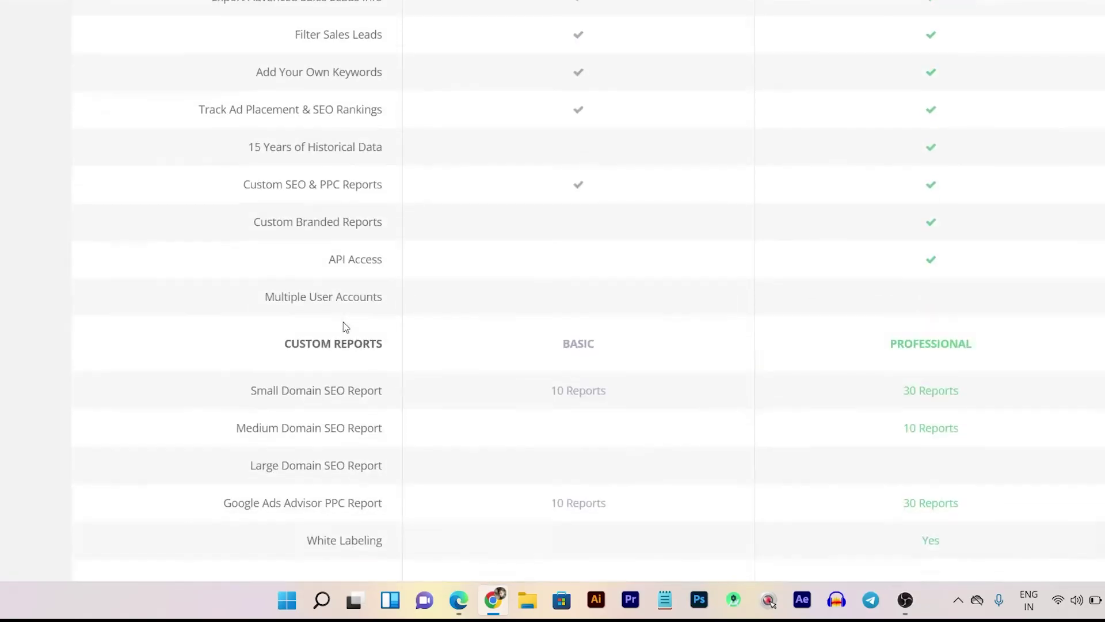
scroll(345, 327, down, 20)
scroll(575, 383, down, 16)
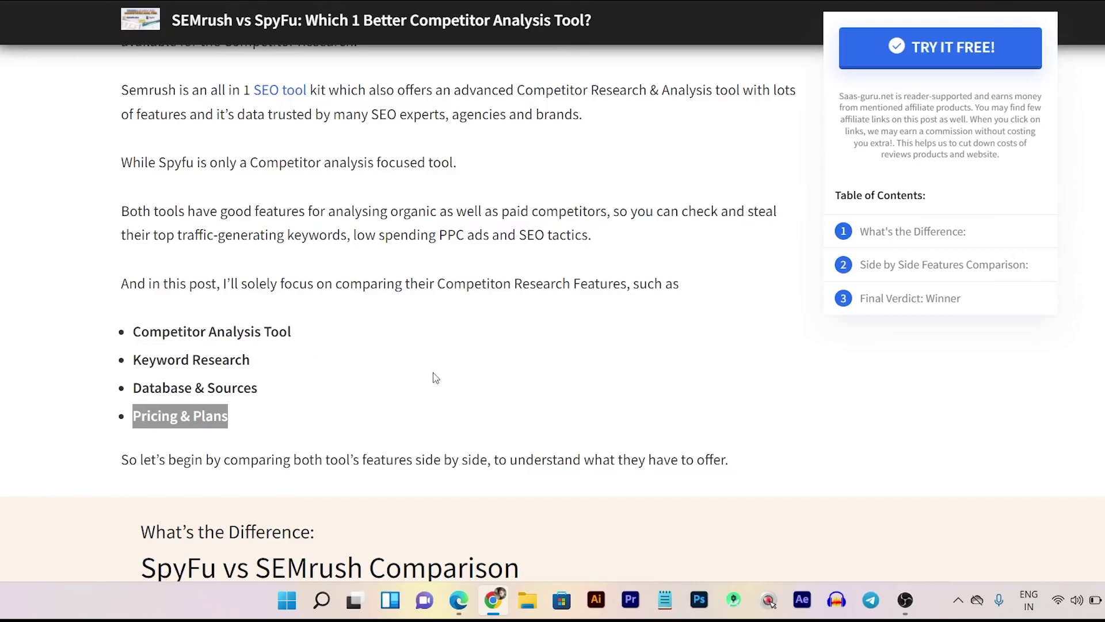
Go to the Side by Side Features Comparison in the SEMrush vs SpyFu article and compare both tools' review ratings
click(451, 373)
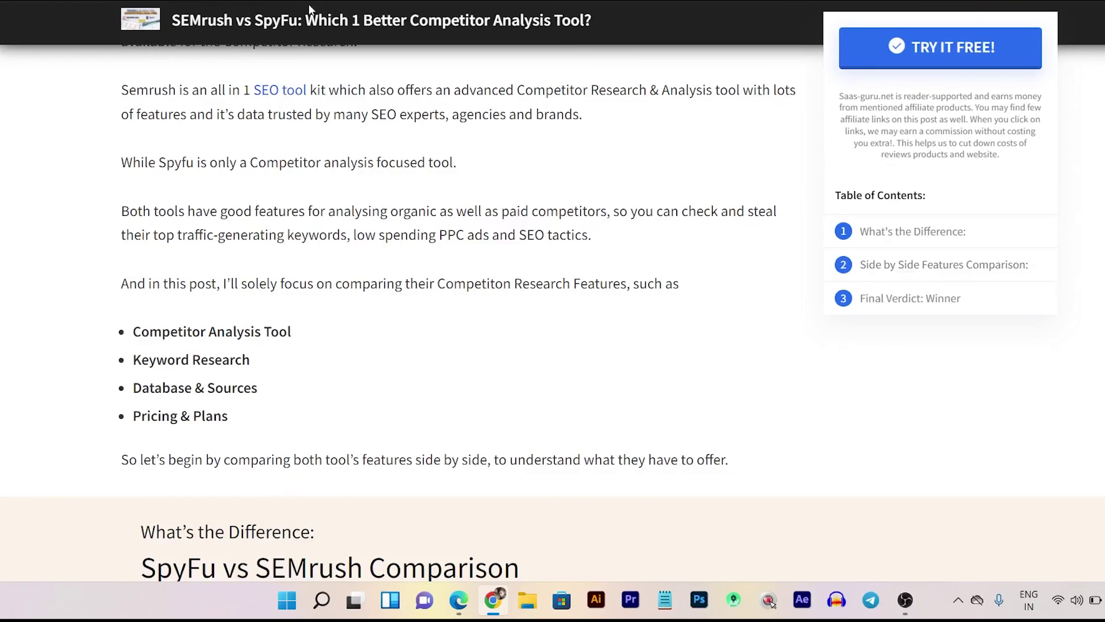
click(953, 265)
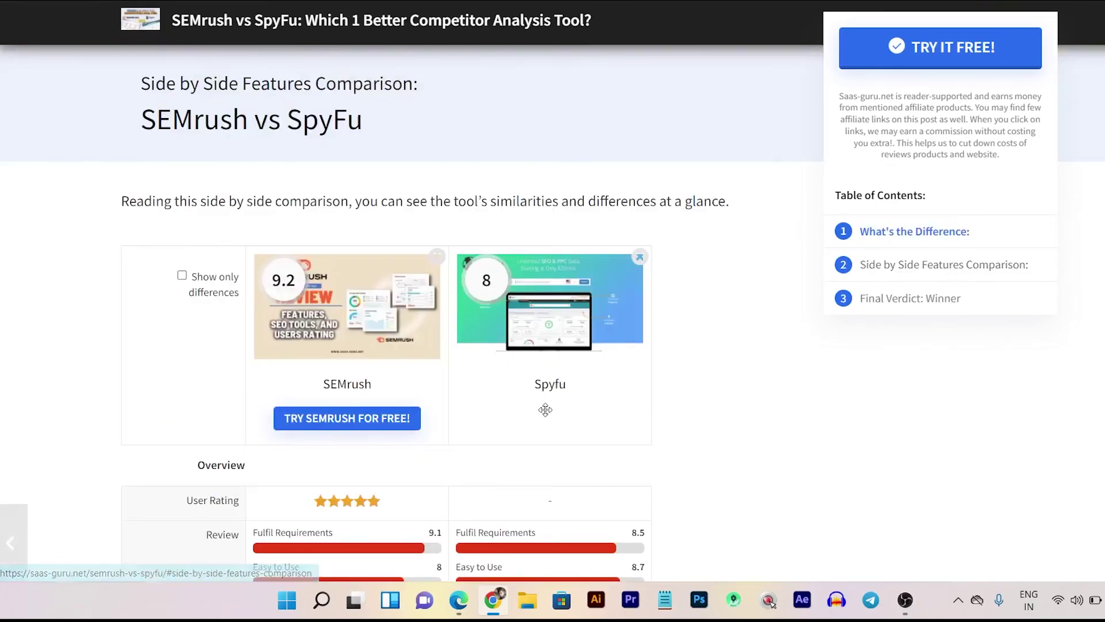
scroll(545, 410, down, 5)
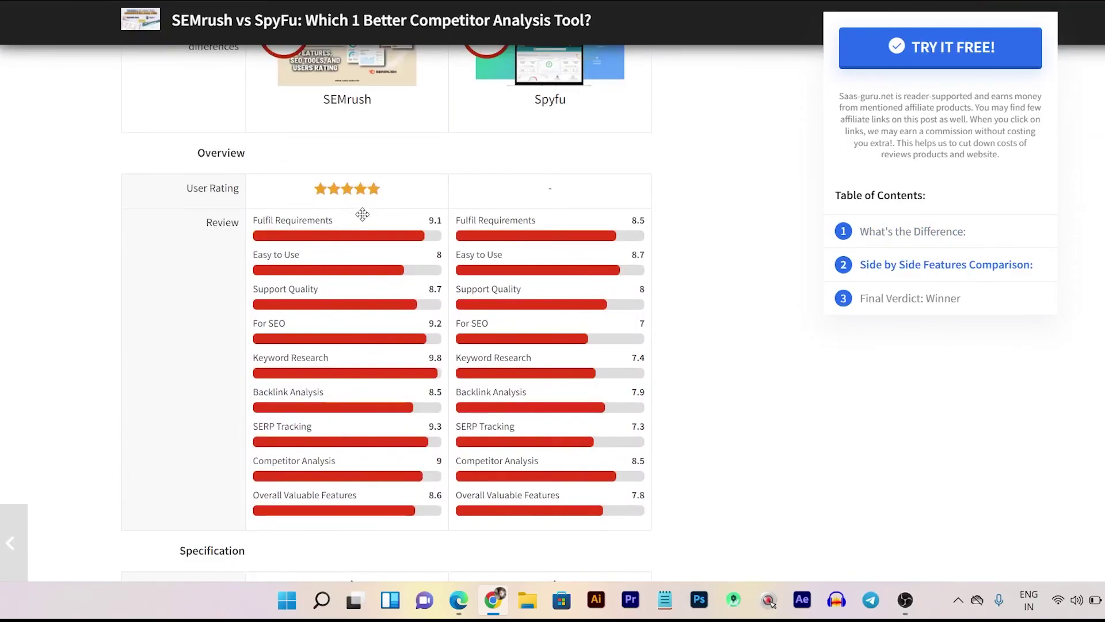
scroll(428, 344, up, 3)
scroll(428, 344, down, 3)
scroll(588, 392, up, 4)
scroll(587, 392, down, 5)
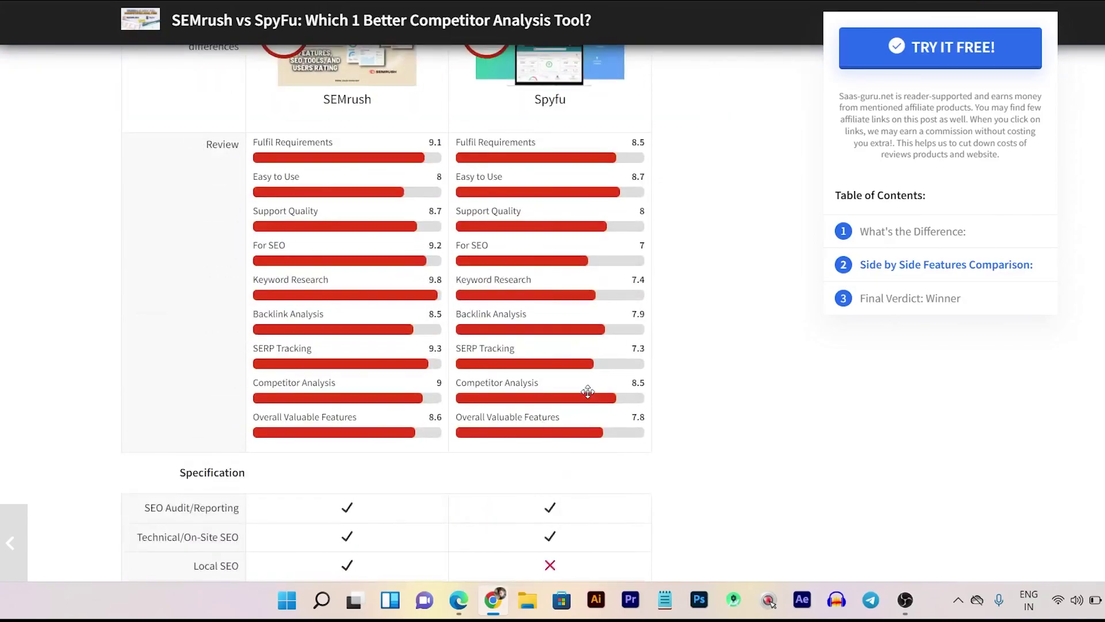
Compare the Specification rows for SEMrush and Spyfu, from SEO Audit/Reporting through Writing Assistant
scroll(397, 380, down, 4)
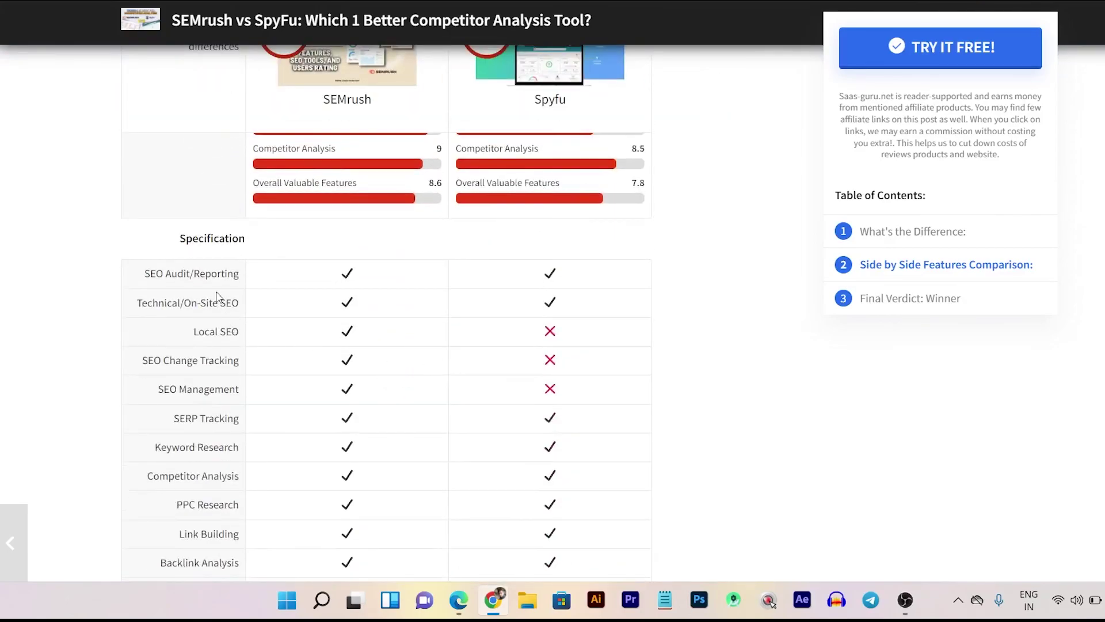
scroll(299, 313, down, 3)
scroll(299, 313, down, 3)
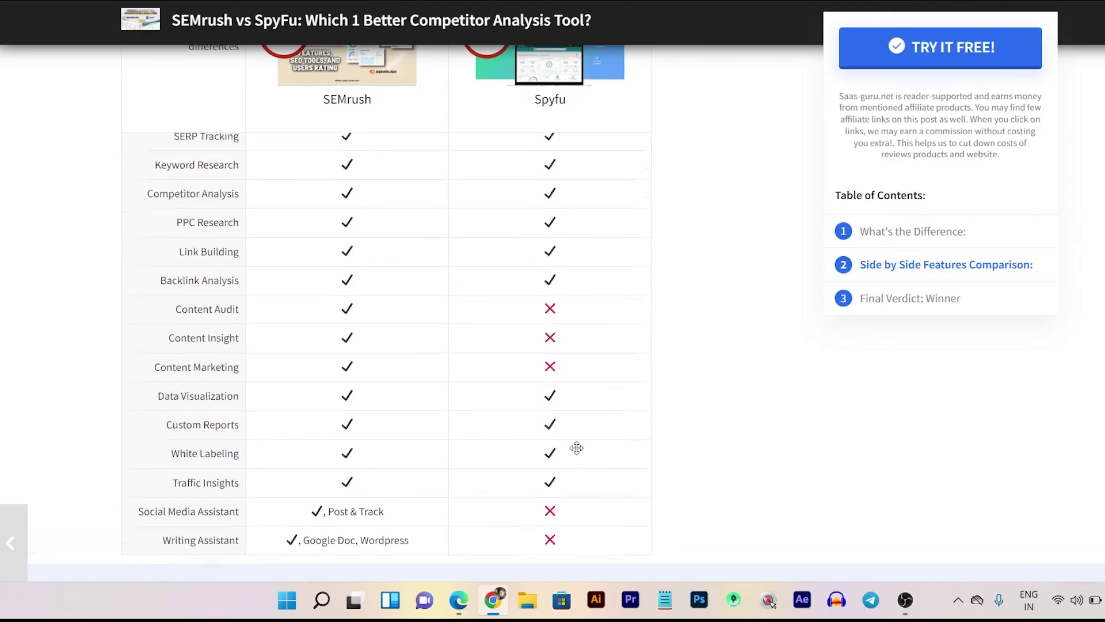
scroll(582, 311, up, 3)
scroll(592, 393, down, 5)
scroll(602, 444, up, 3)
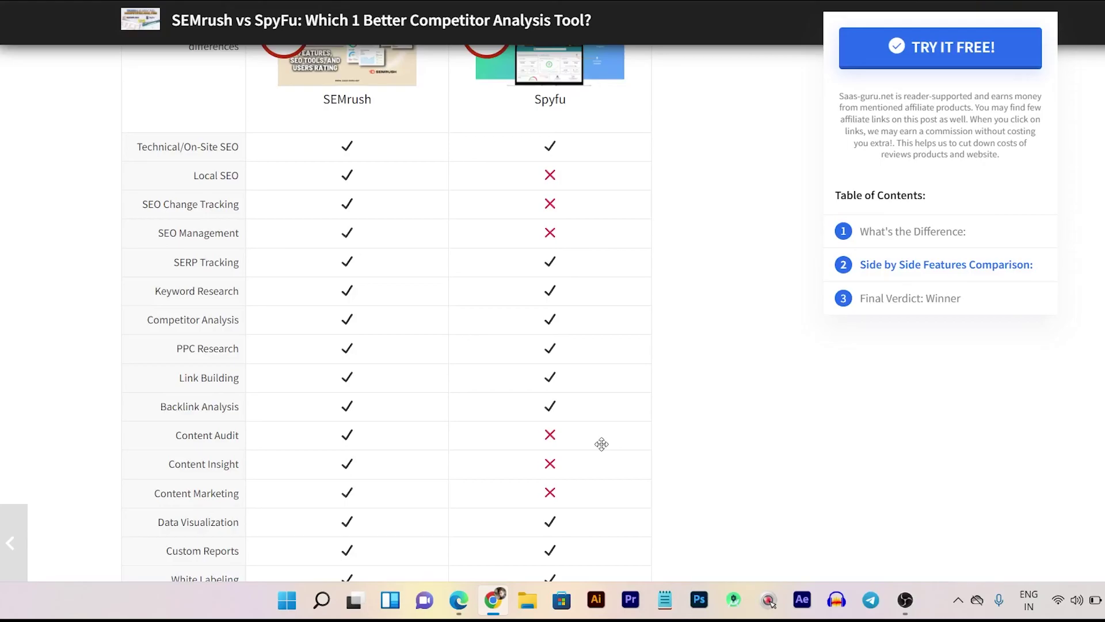
scroll(601, 444, up, 3)
scroll(602, 444, up, 3)
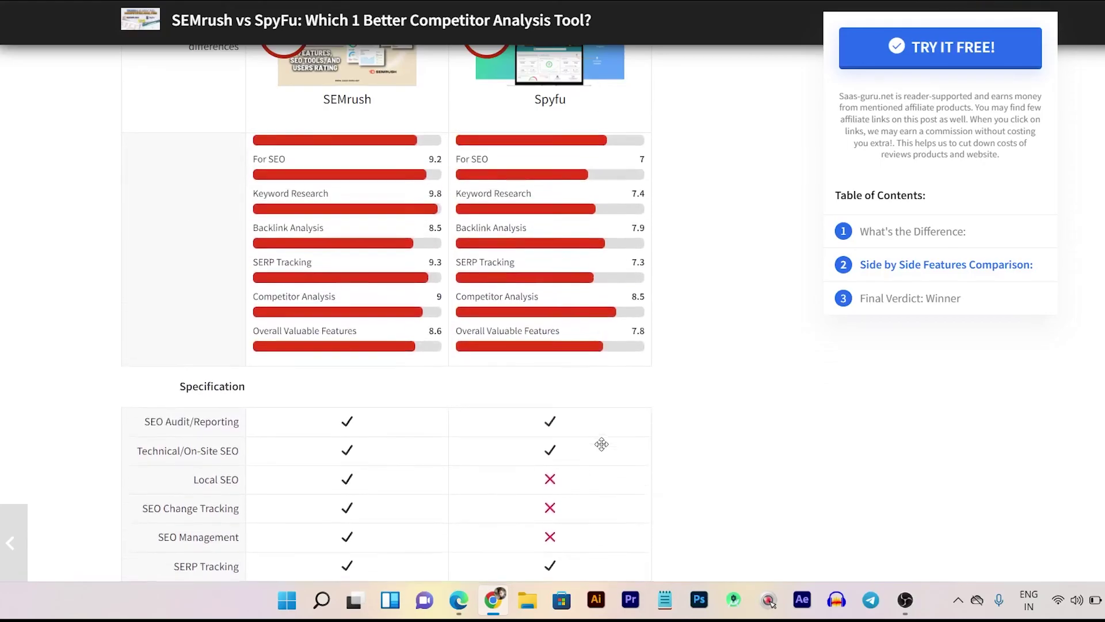
Read the article's Final Verdict section, and return to the introduction and its list of compared features
click(927, 305)
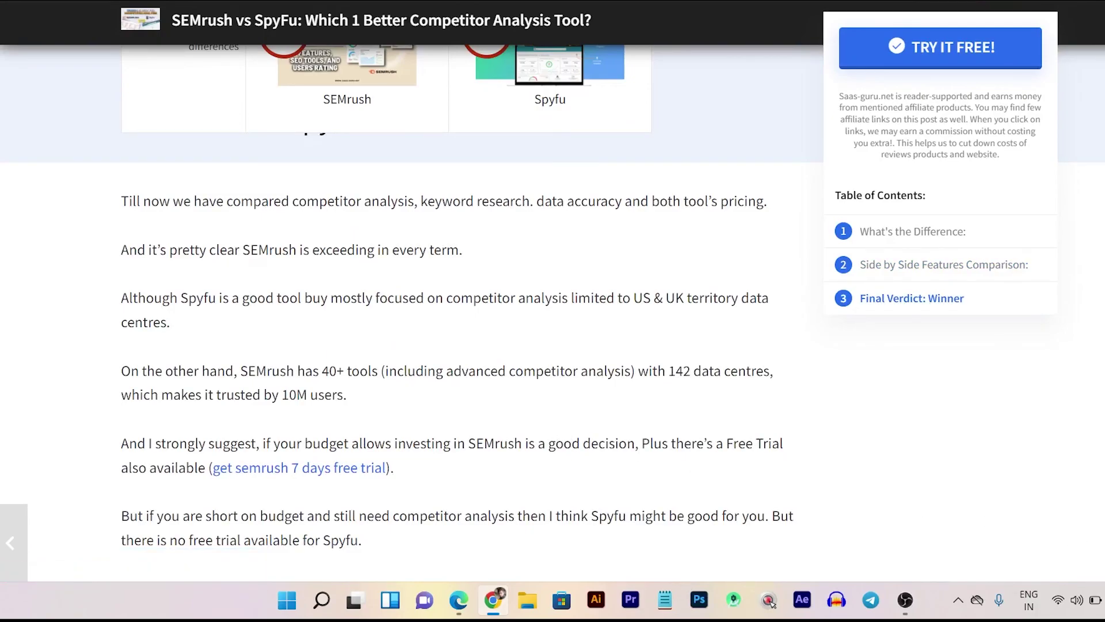
scroll(403, 310, up, 10)
scroll(494, 219, up, 5)
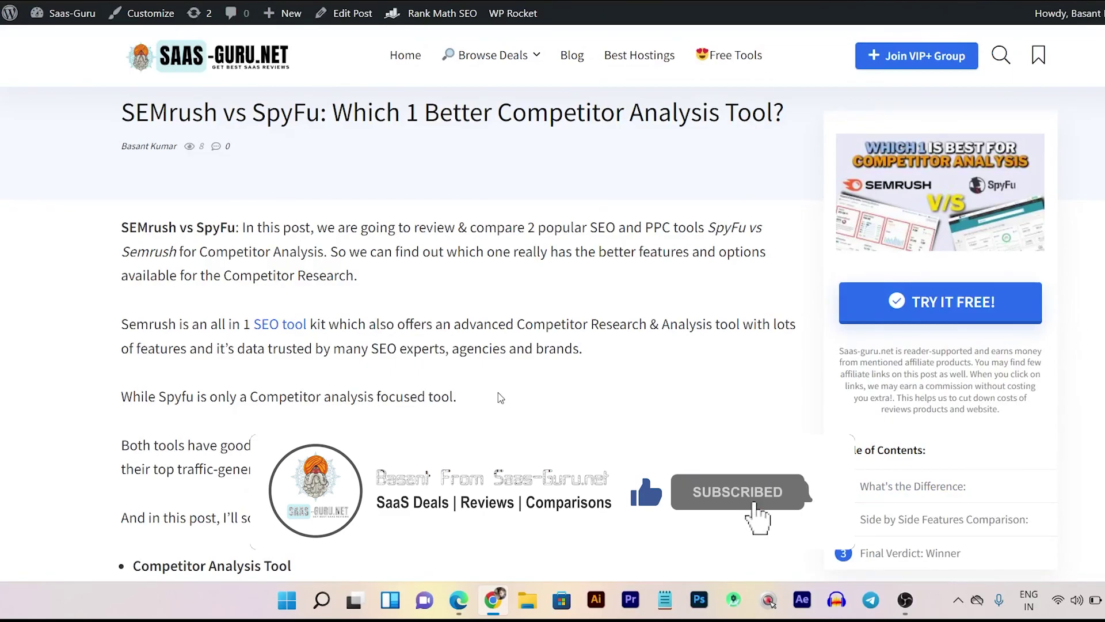
scroll(500, 398, down, 6)
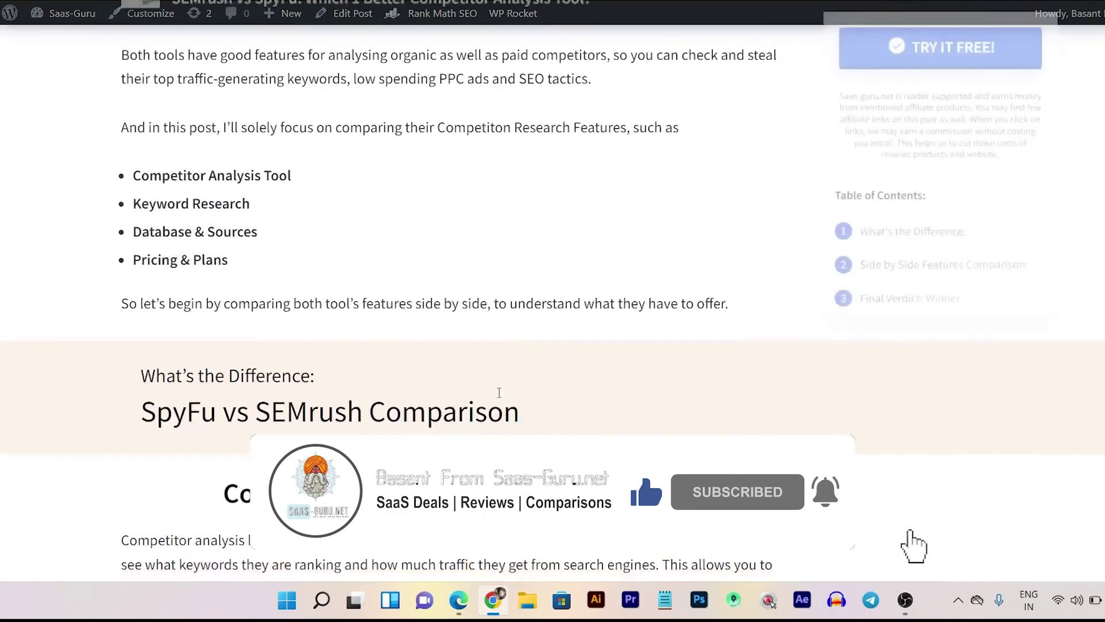